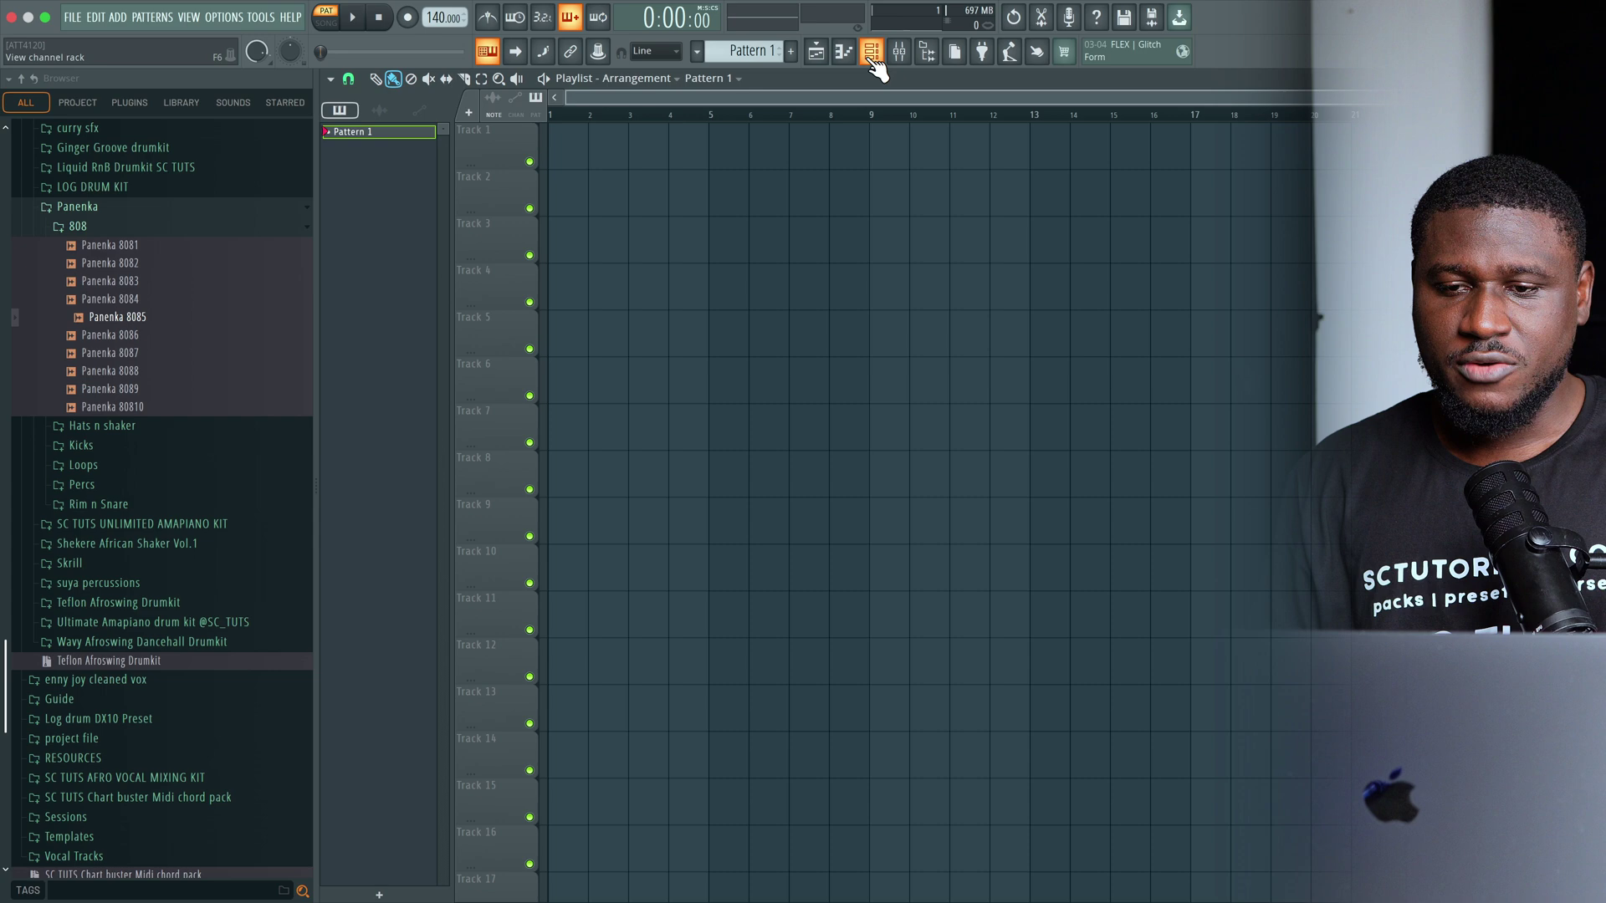
# Open the Channel Rack and position it over the middle of the Playlist
pyautogui.click(872, 57)
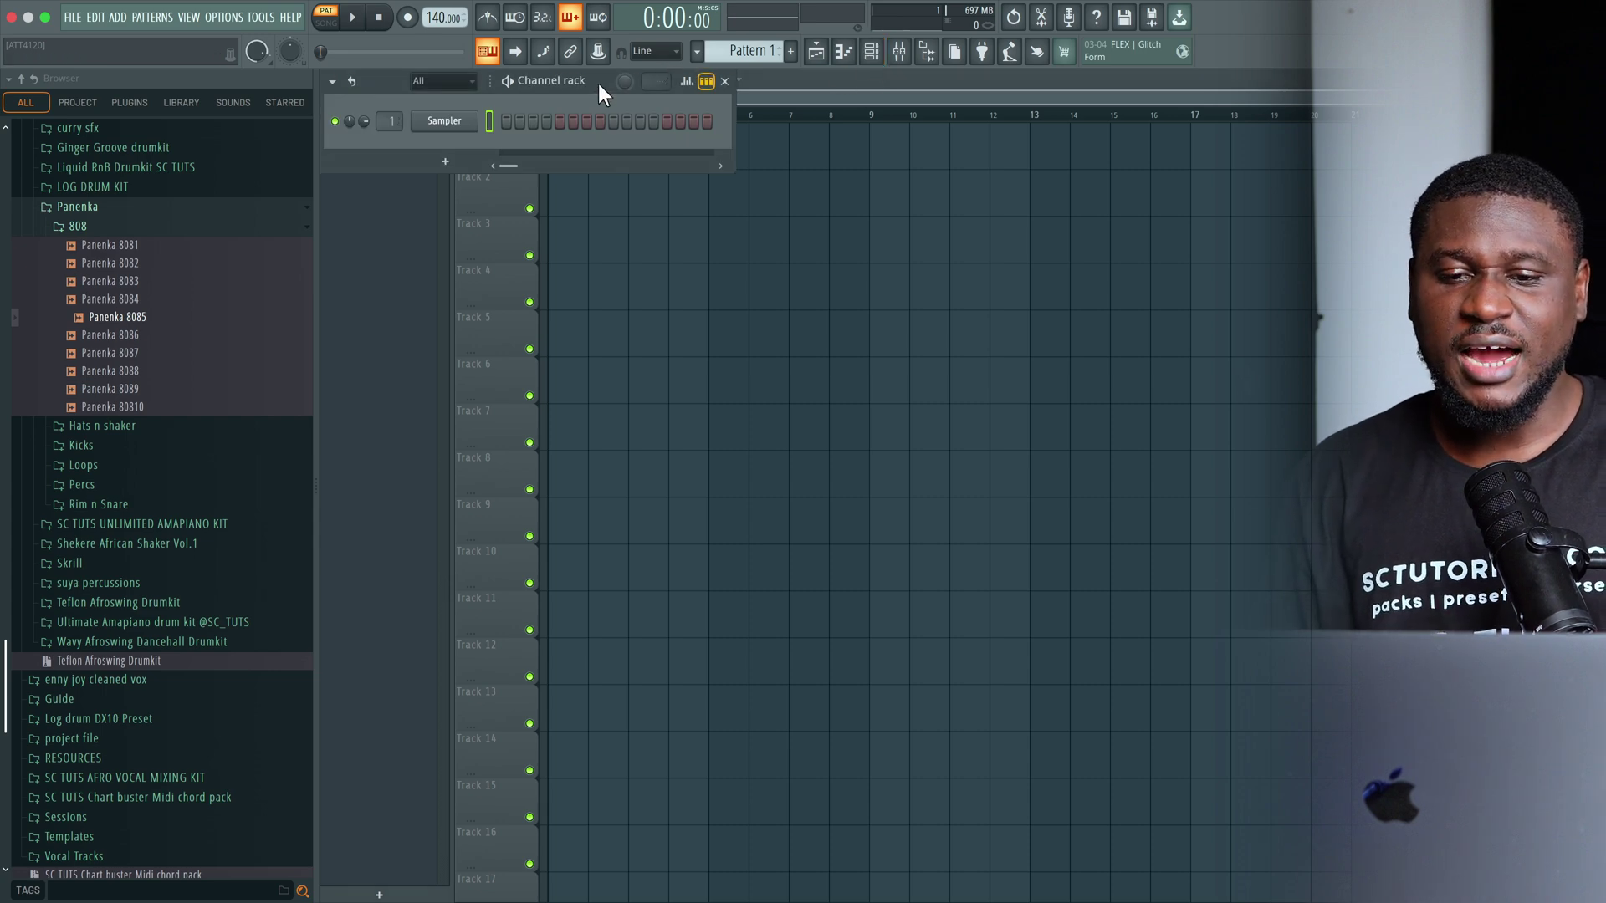
pyautogui.moveTo(599, 83); pyautogui.dragTo(853, 157)
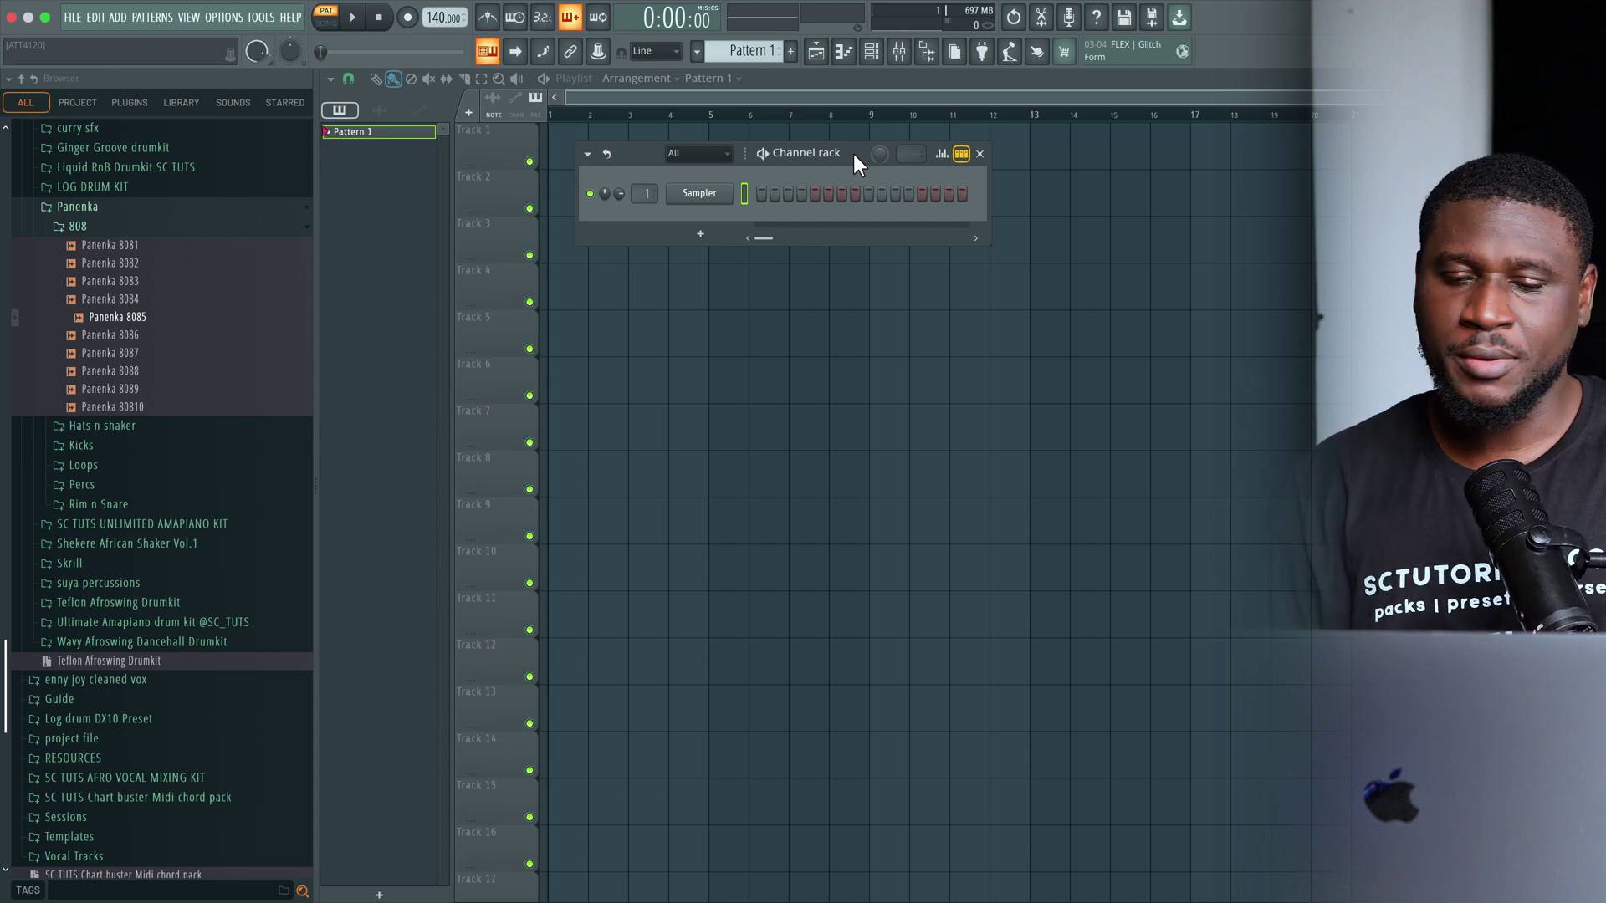
pyautogui.moveTo(853, 150); pyautogui.dragTo(935, 220)
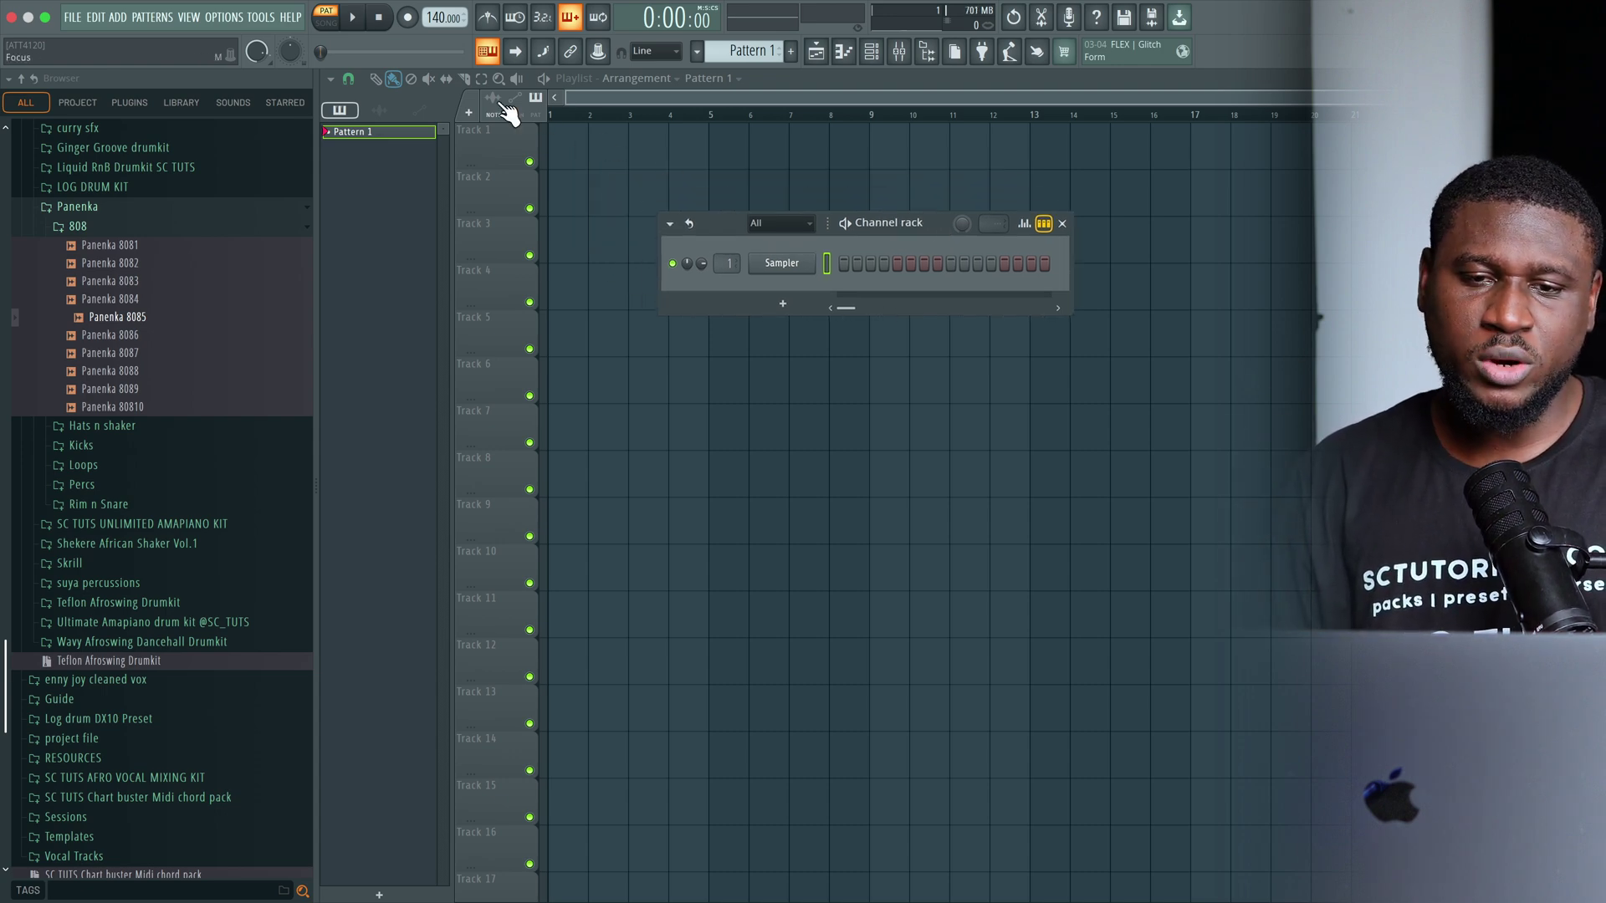
# Set the project tempo to 125 BPM and collapse the 808 Browser folder
pyautogui.rightClick(429, 14)
pyautogui.click(474, 246)
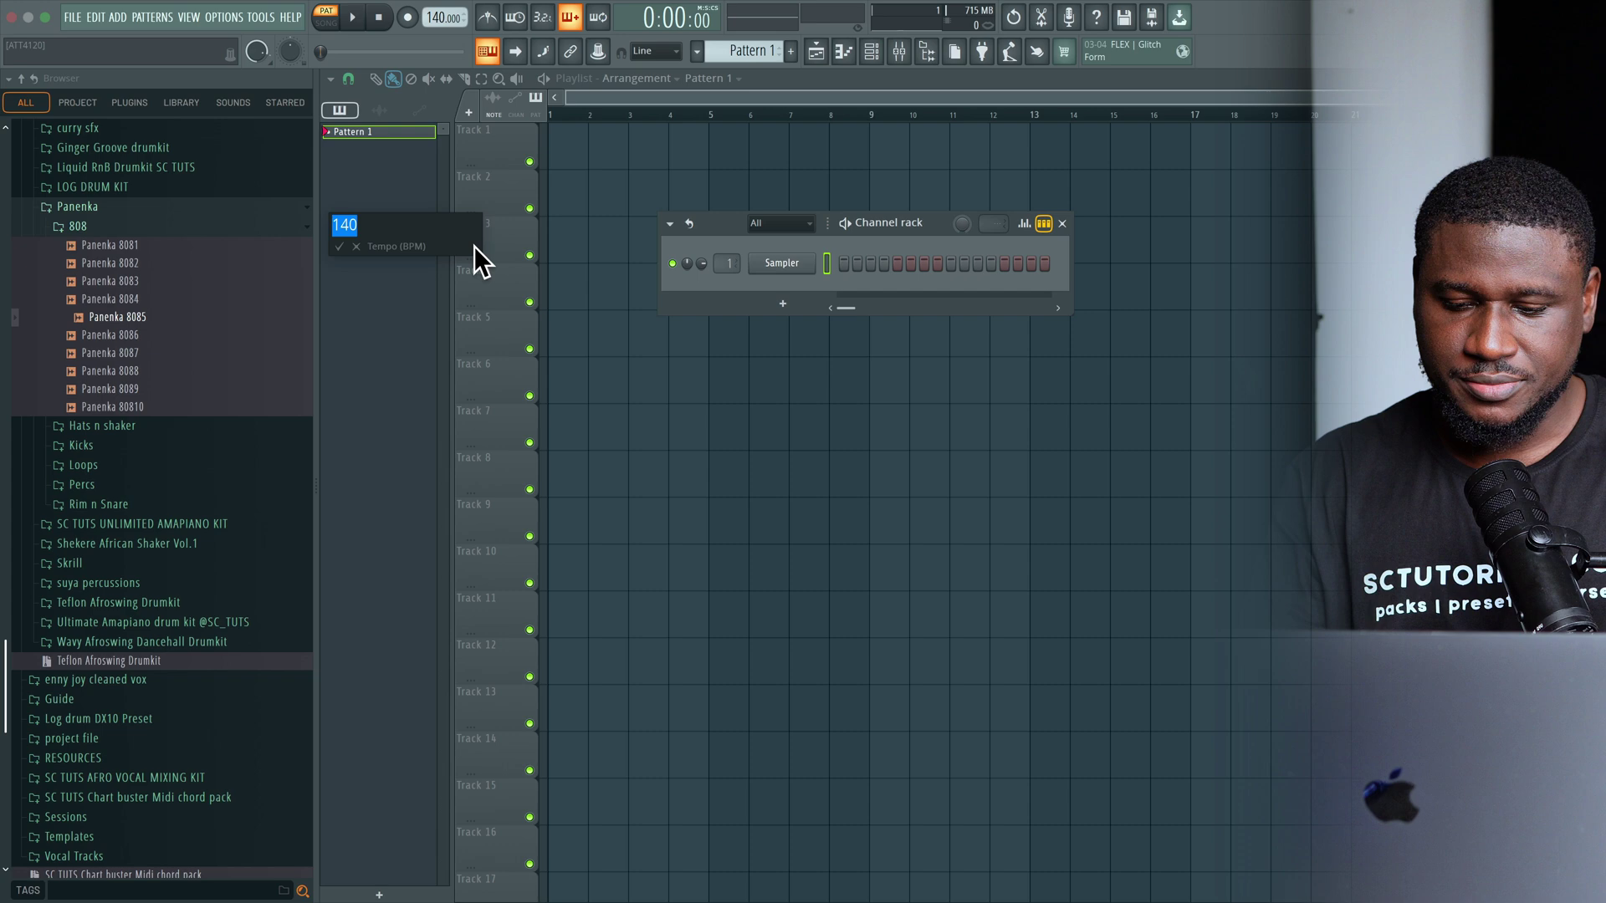
pyautogui.write('1')
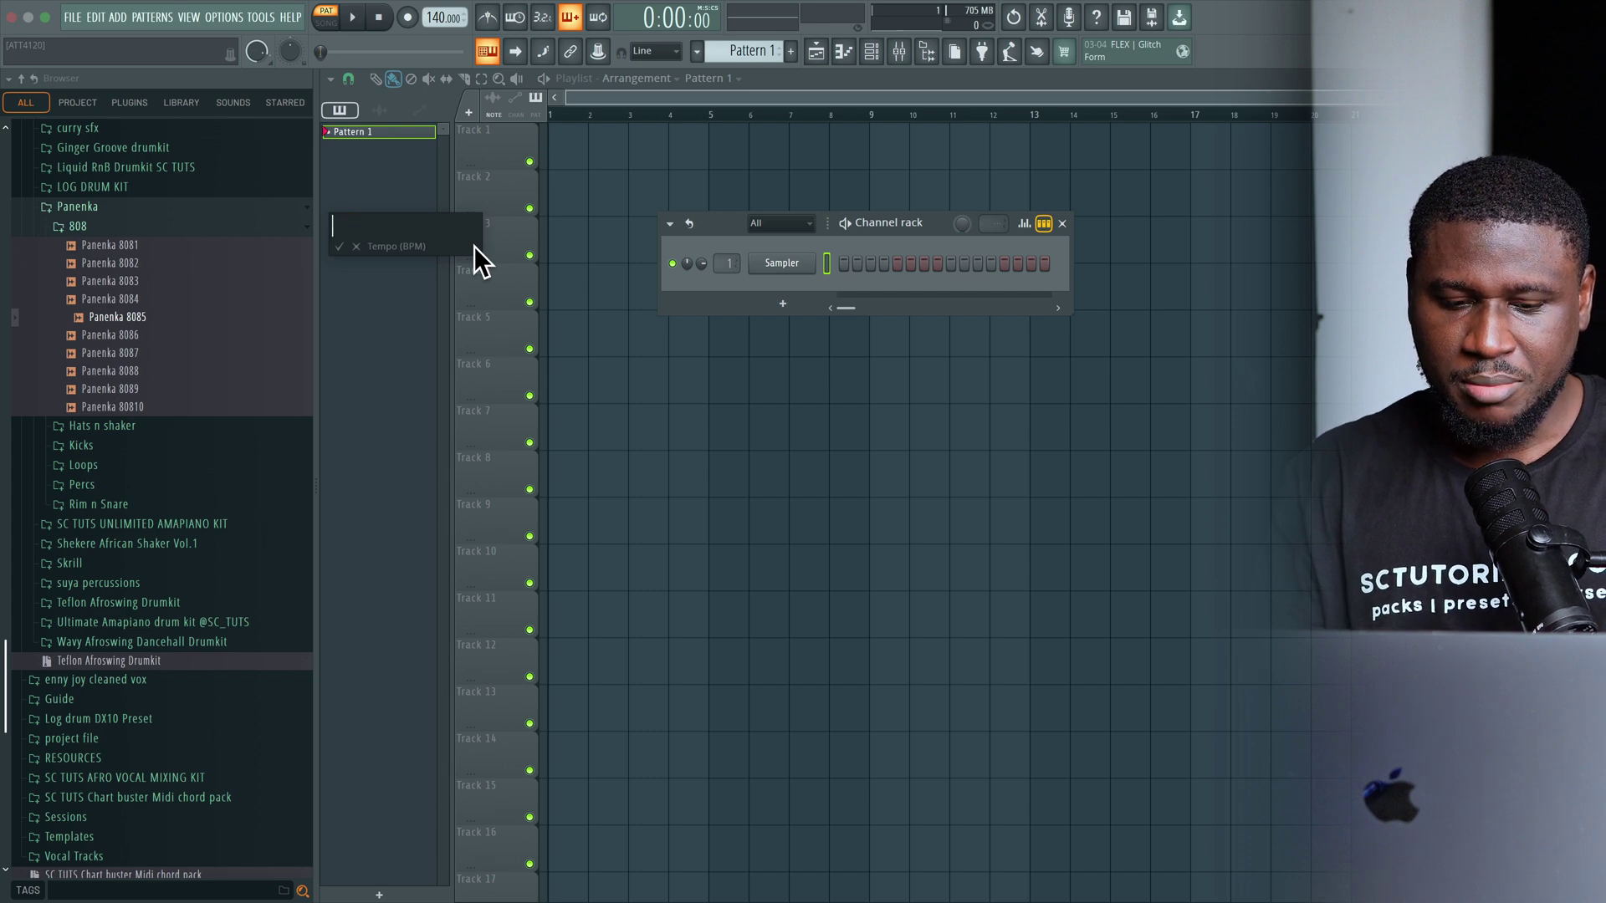
pyautogui.write('25')
pyautogui.press('Return')
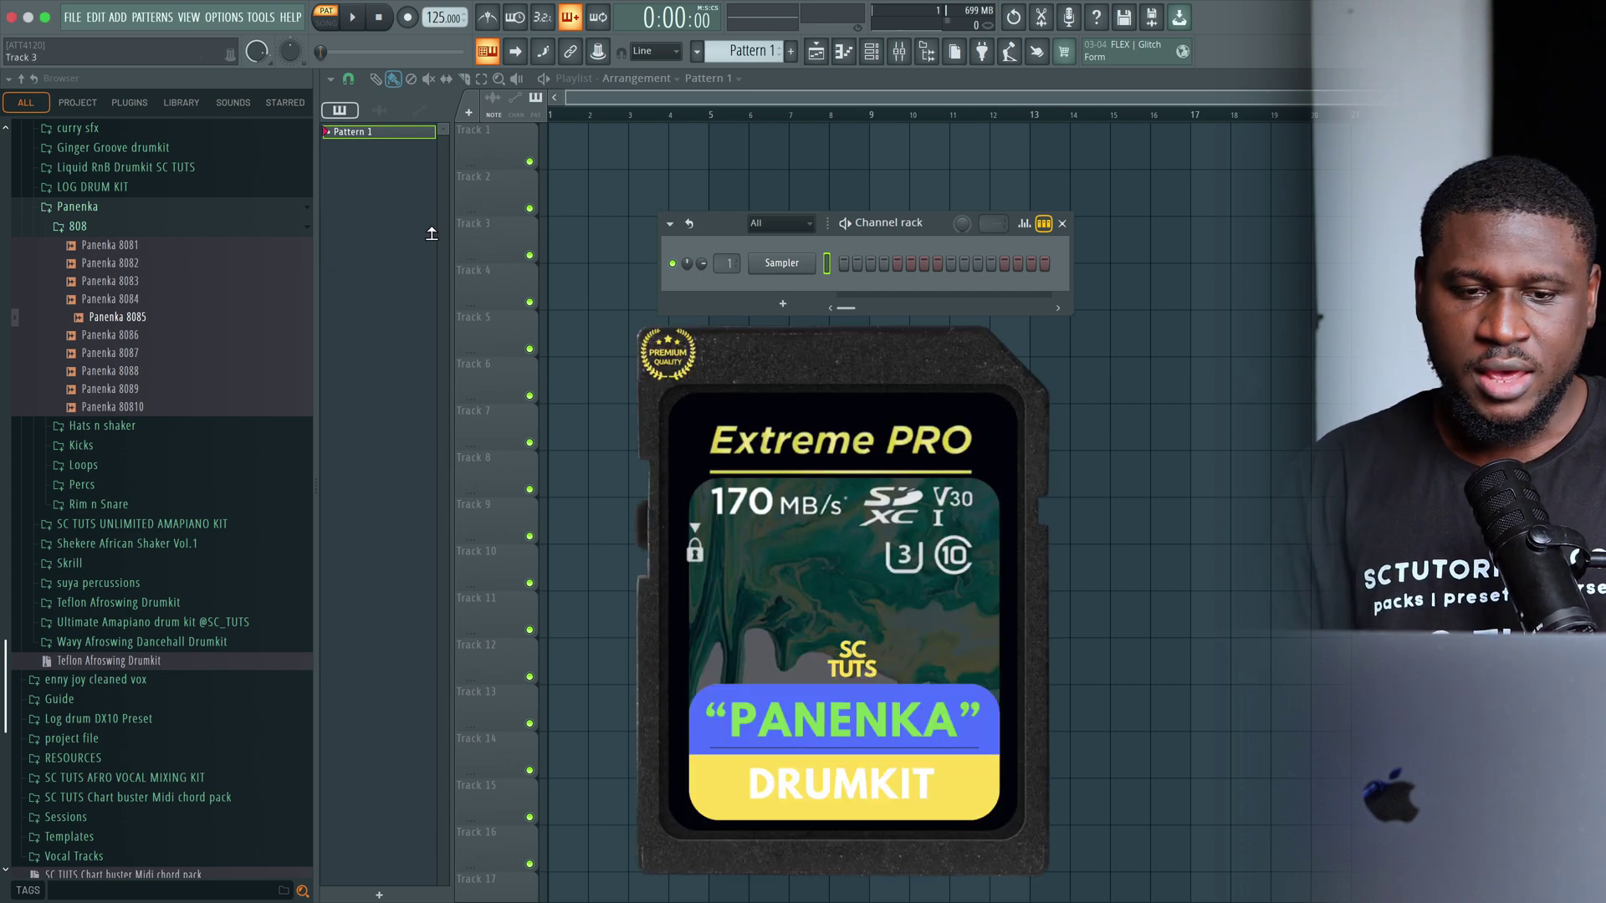
pyautogui.click(77, 227)
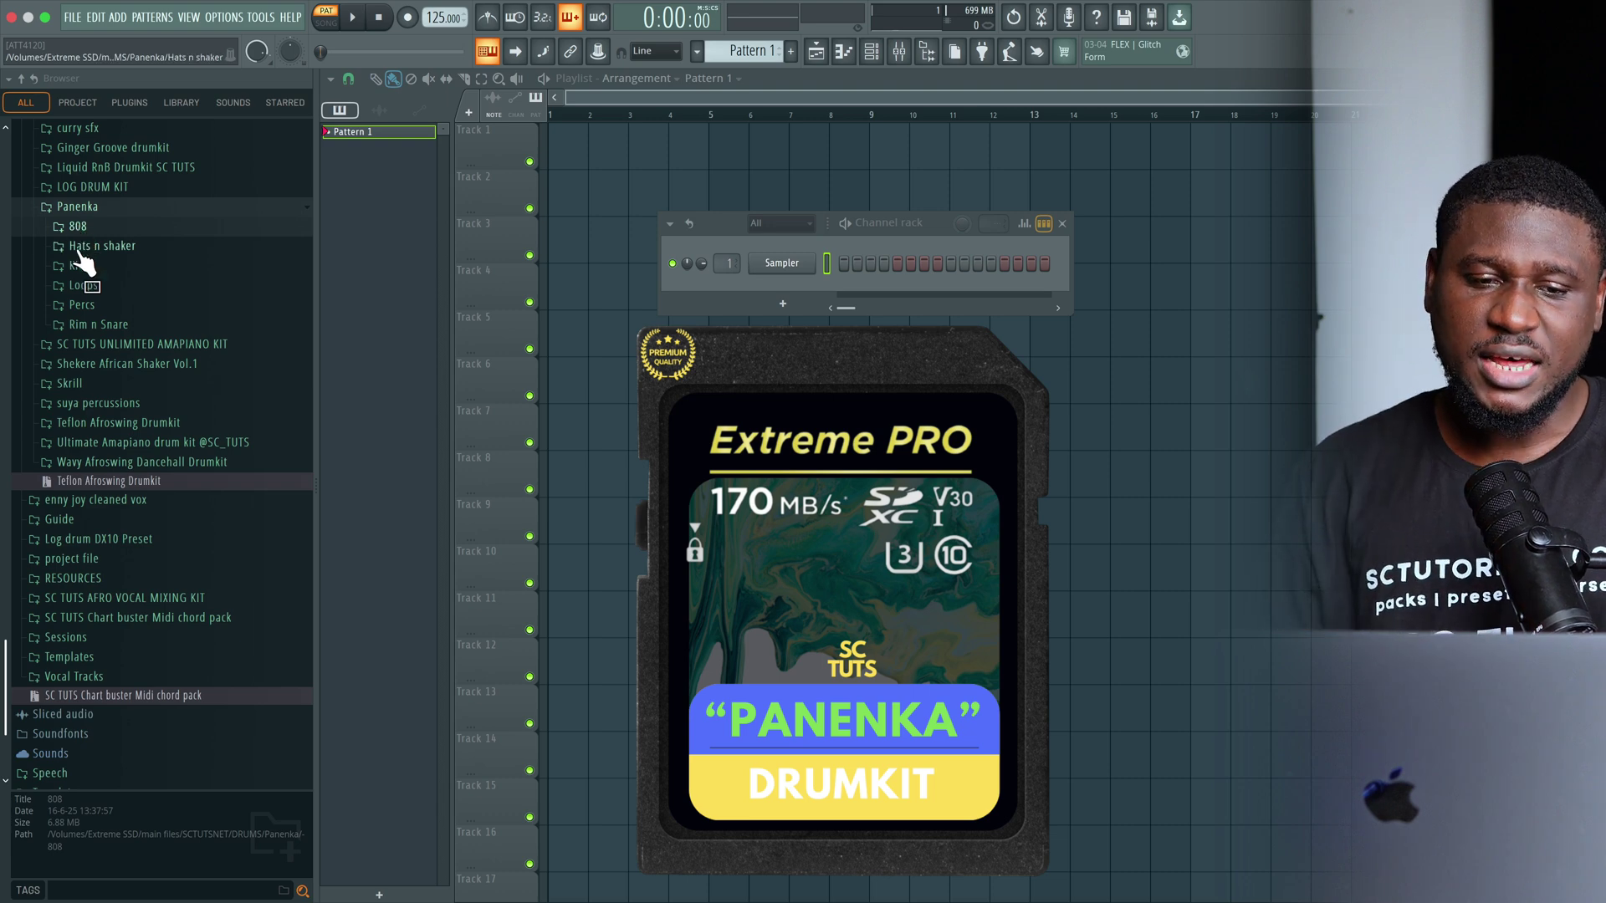
# Audition the Rim n Snare samples and add Panenka RnS15 as a new channel
pyautogui.click(146, 324)
pyautogui.scroll(-3, 151, 345)
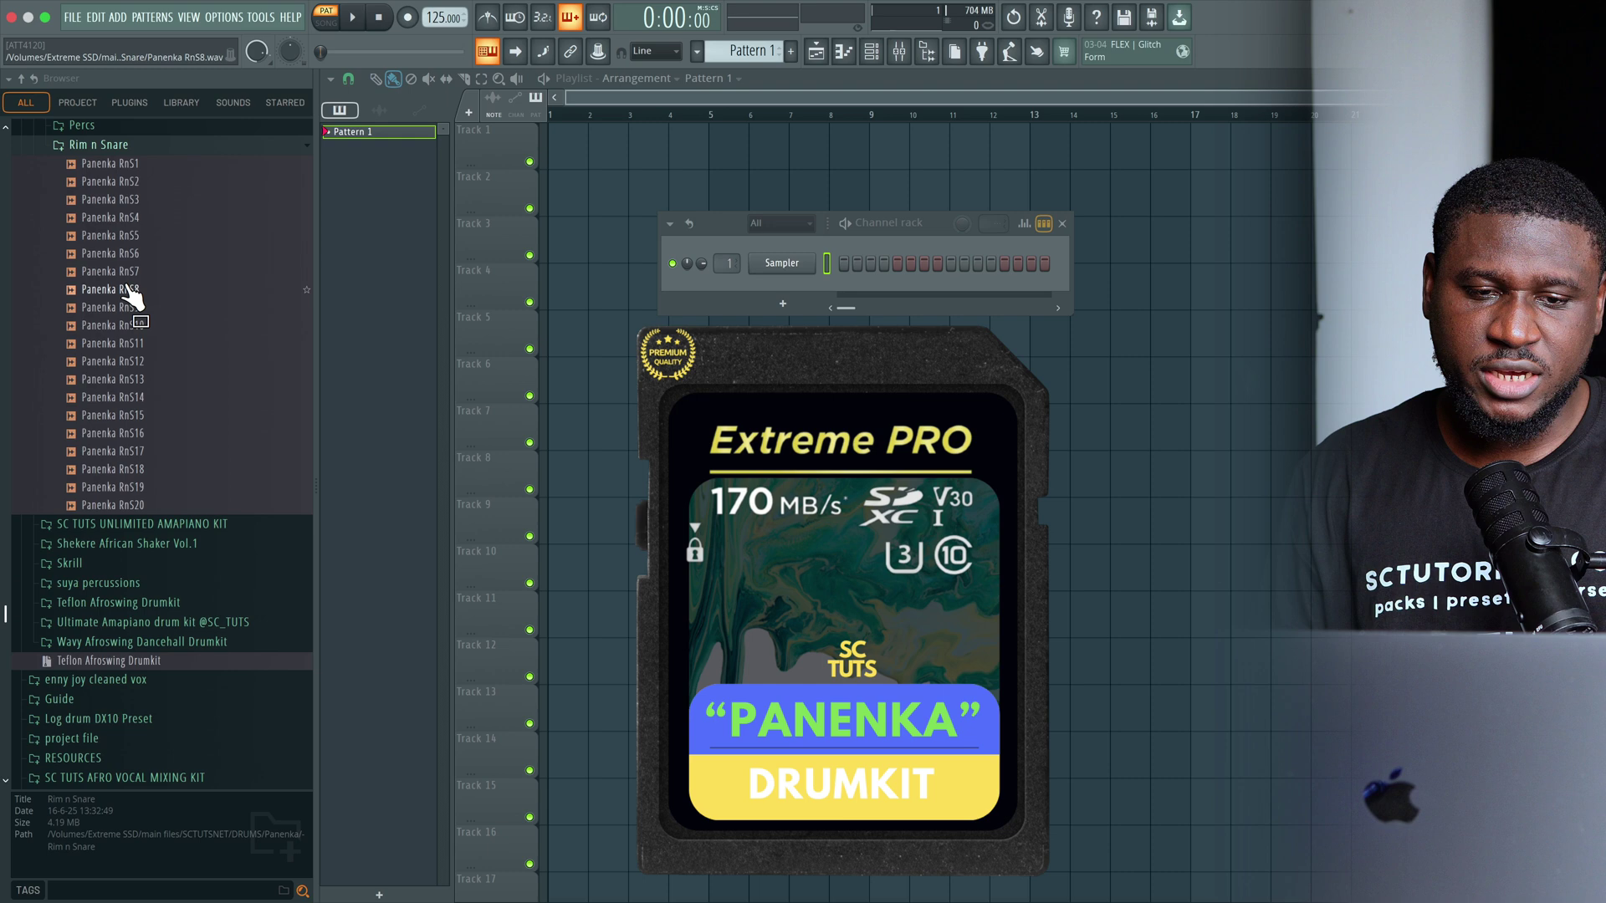
pyautogui.scroll(2, 129, 292)
pyautogui.click(125, 311)
pyautogui.click(113, 342)
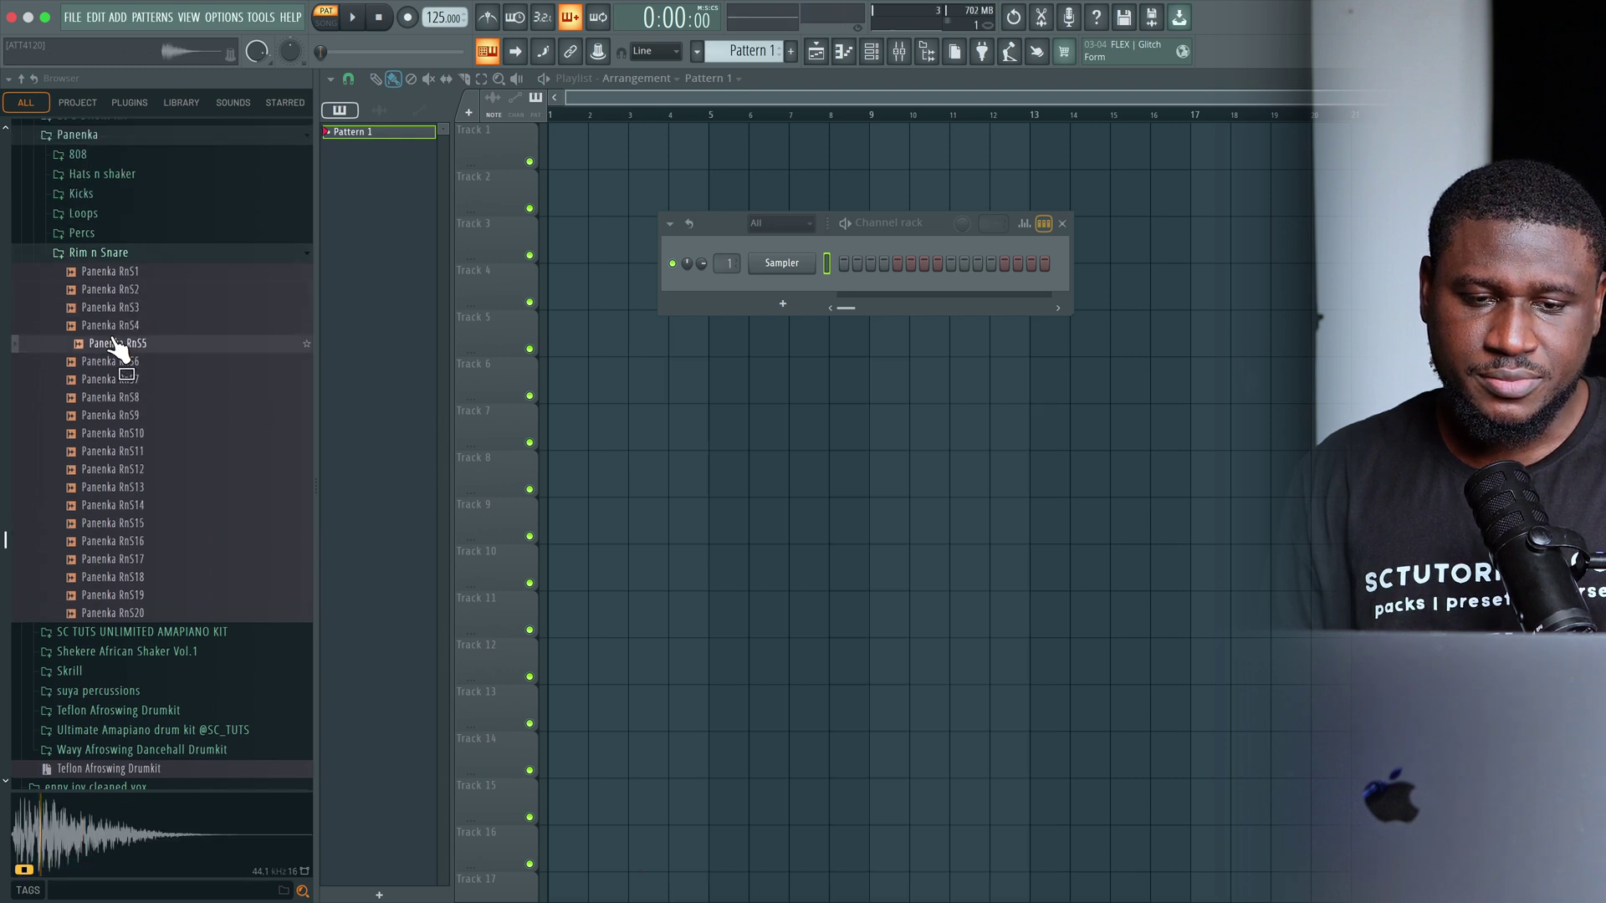
pyautogui.click(122, 398)
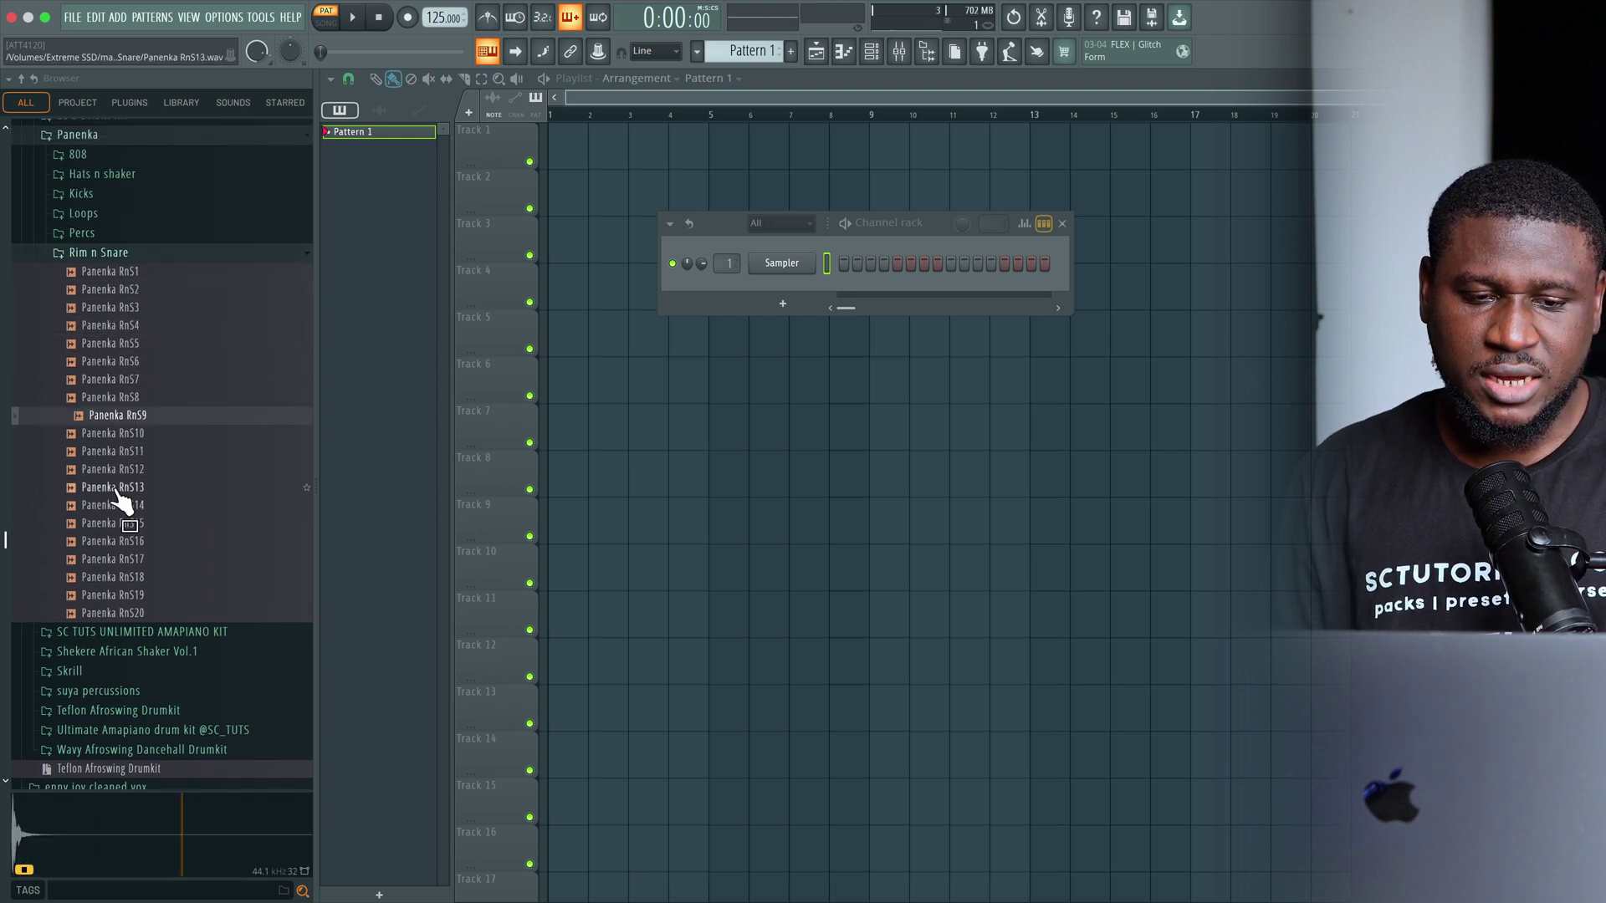
pyautogui.click(120, 523)
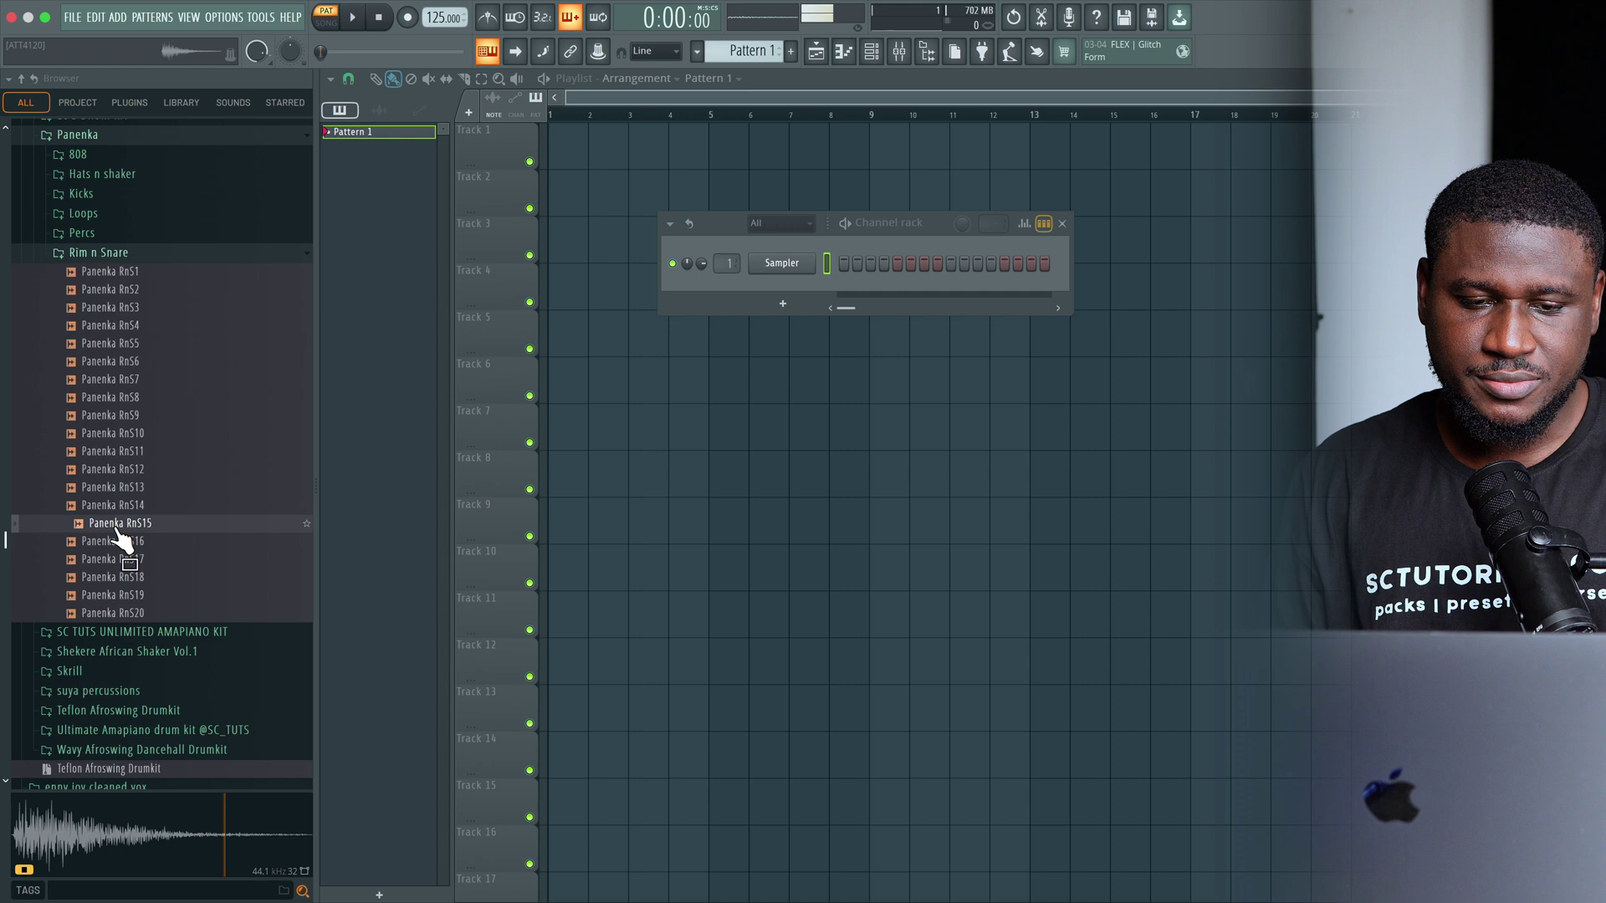
pyautogui.moveTo(733, 284); pyautogui.dragTo(736, 288)
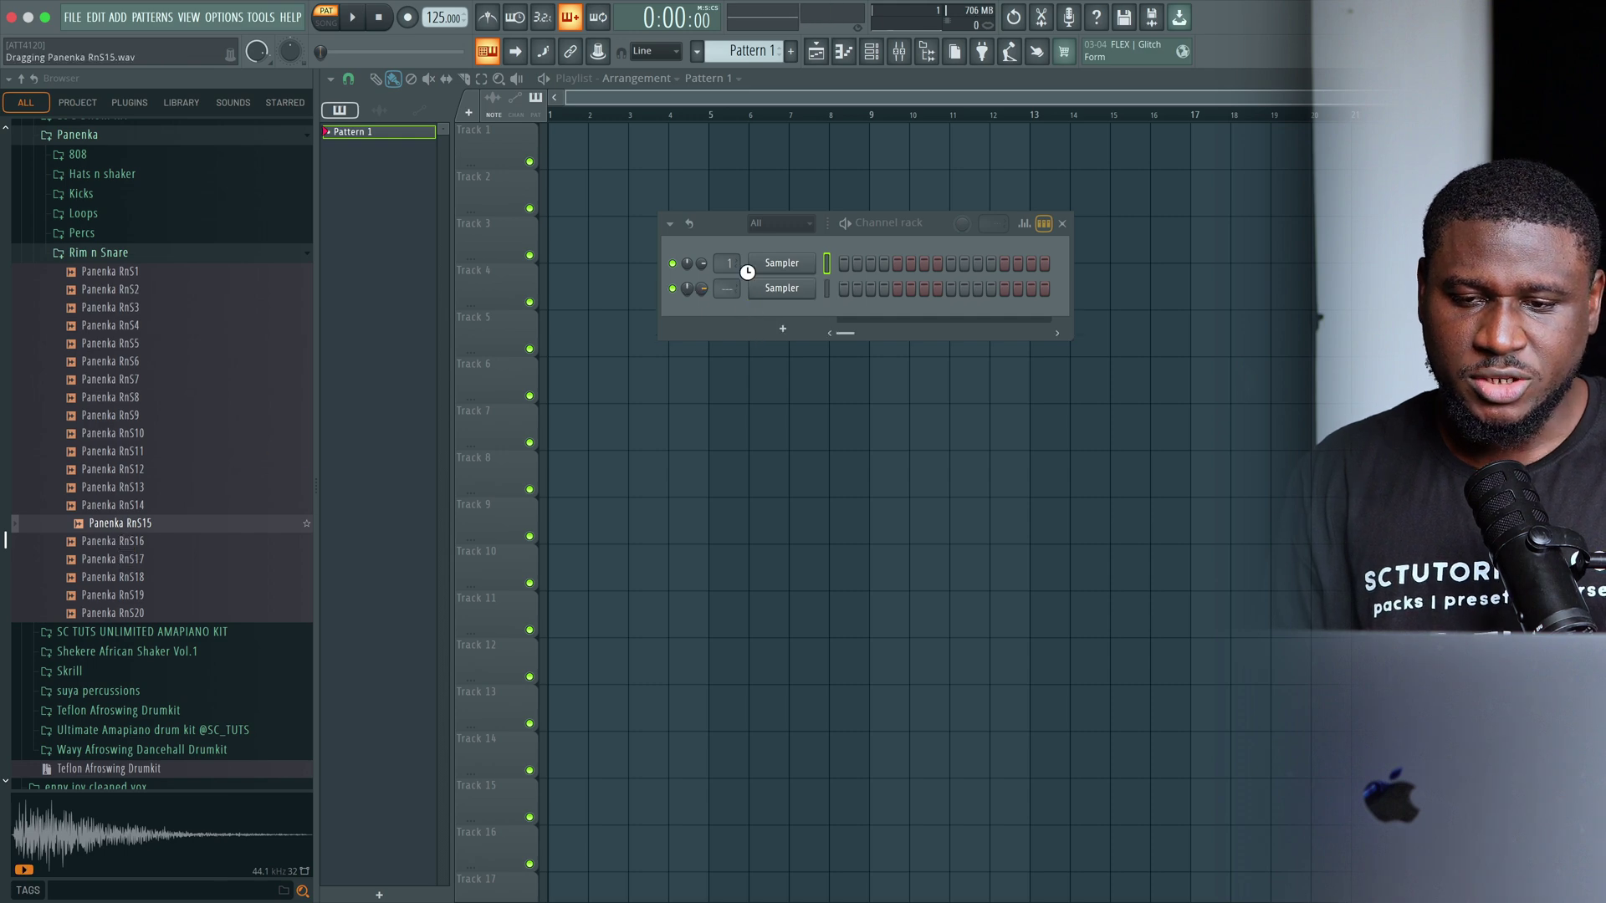
# Program Panenka RnS15 rim hits on steps 4, 7, 11 and 13, checking with playback
pyautogui.click(884, 289)
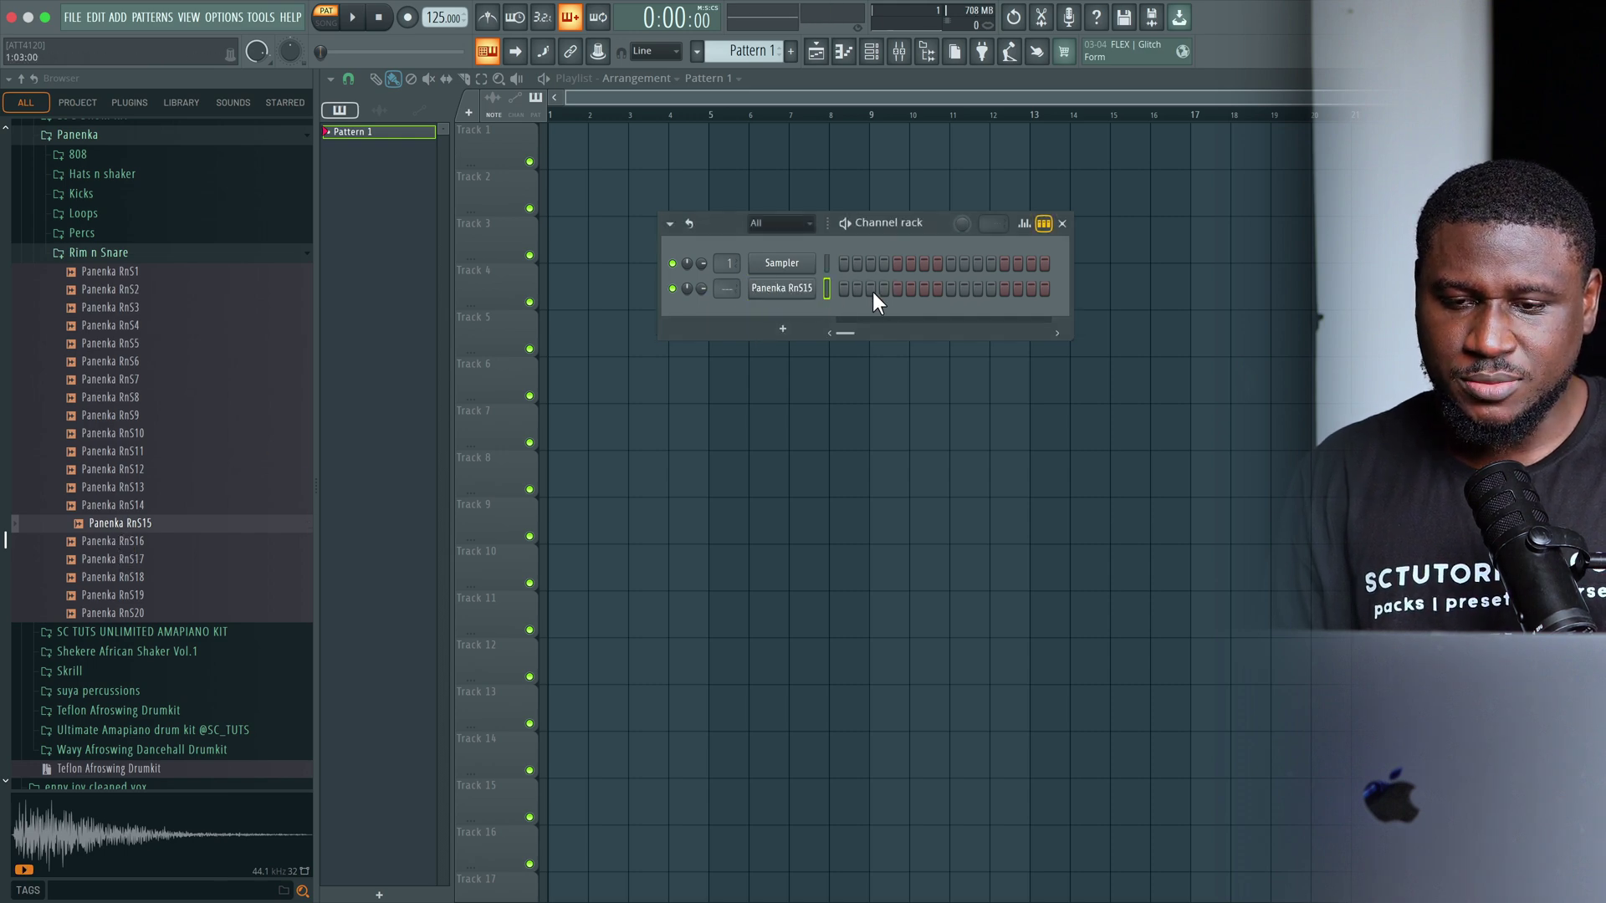
pyautogui.press('space')
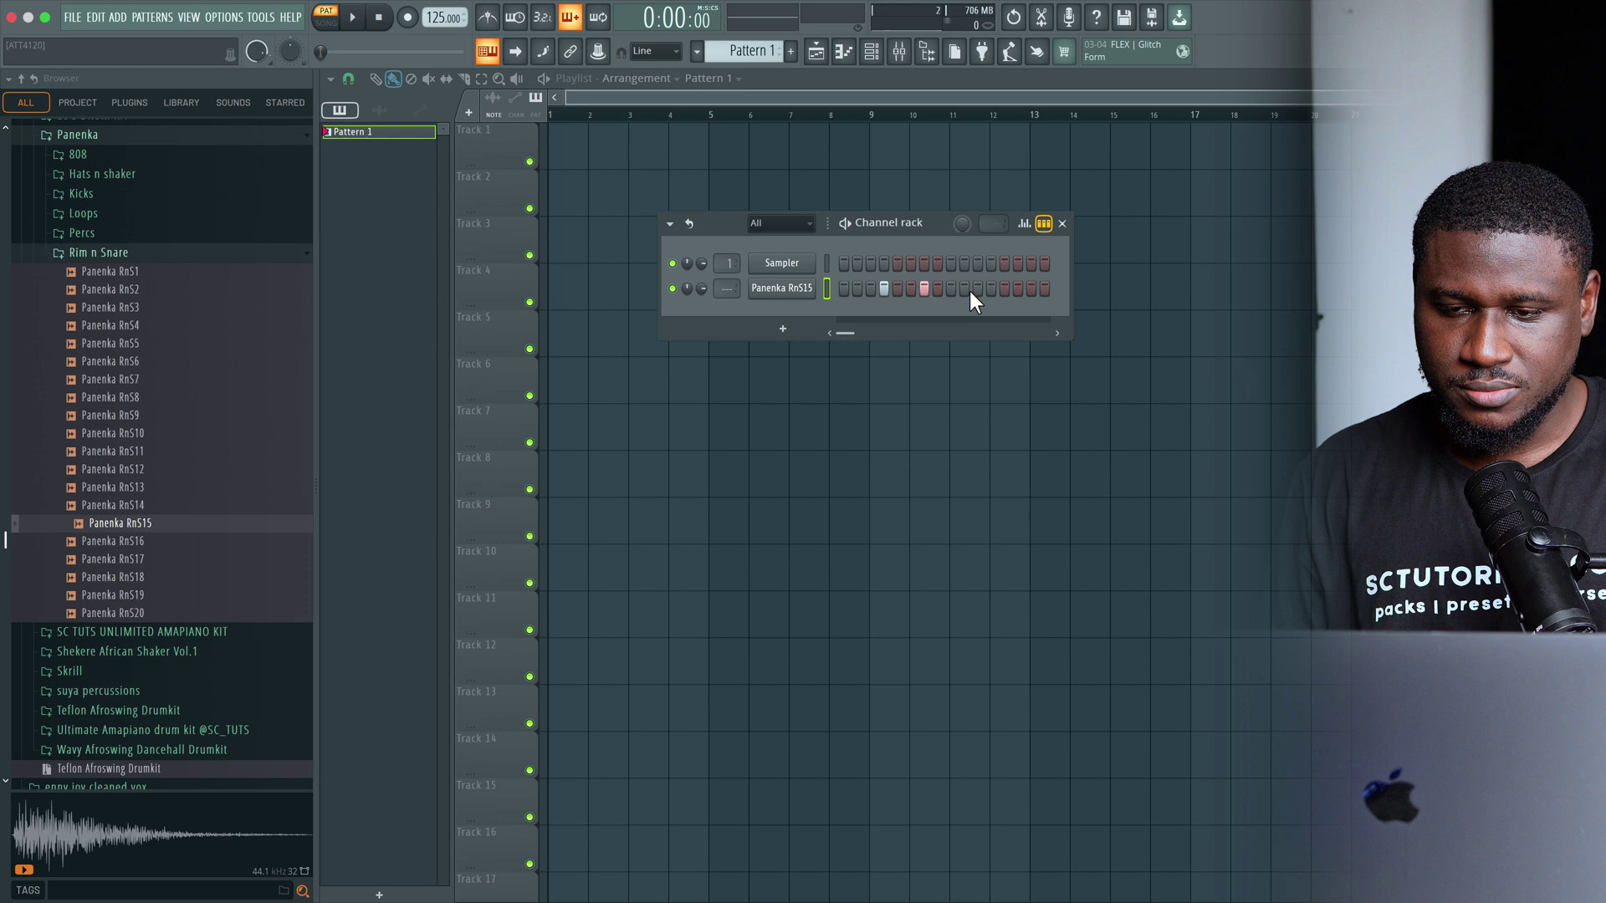
pyautogui.click(991, 289)
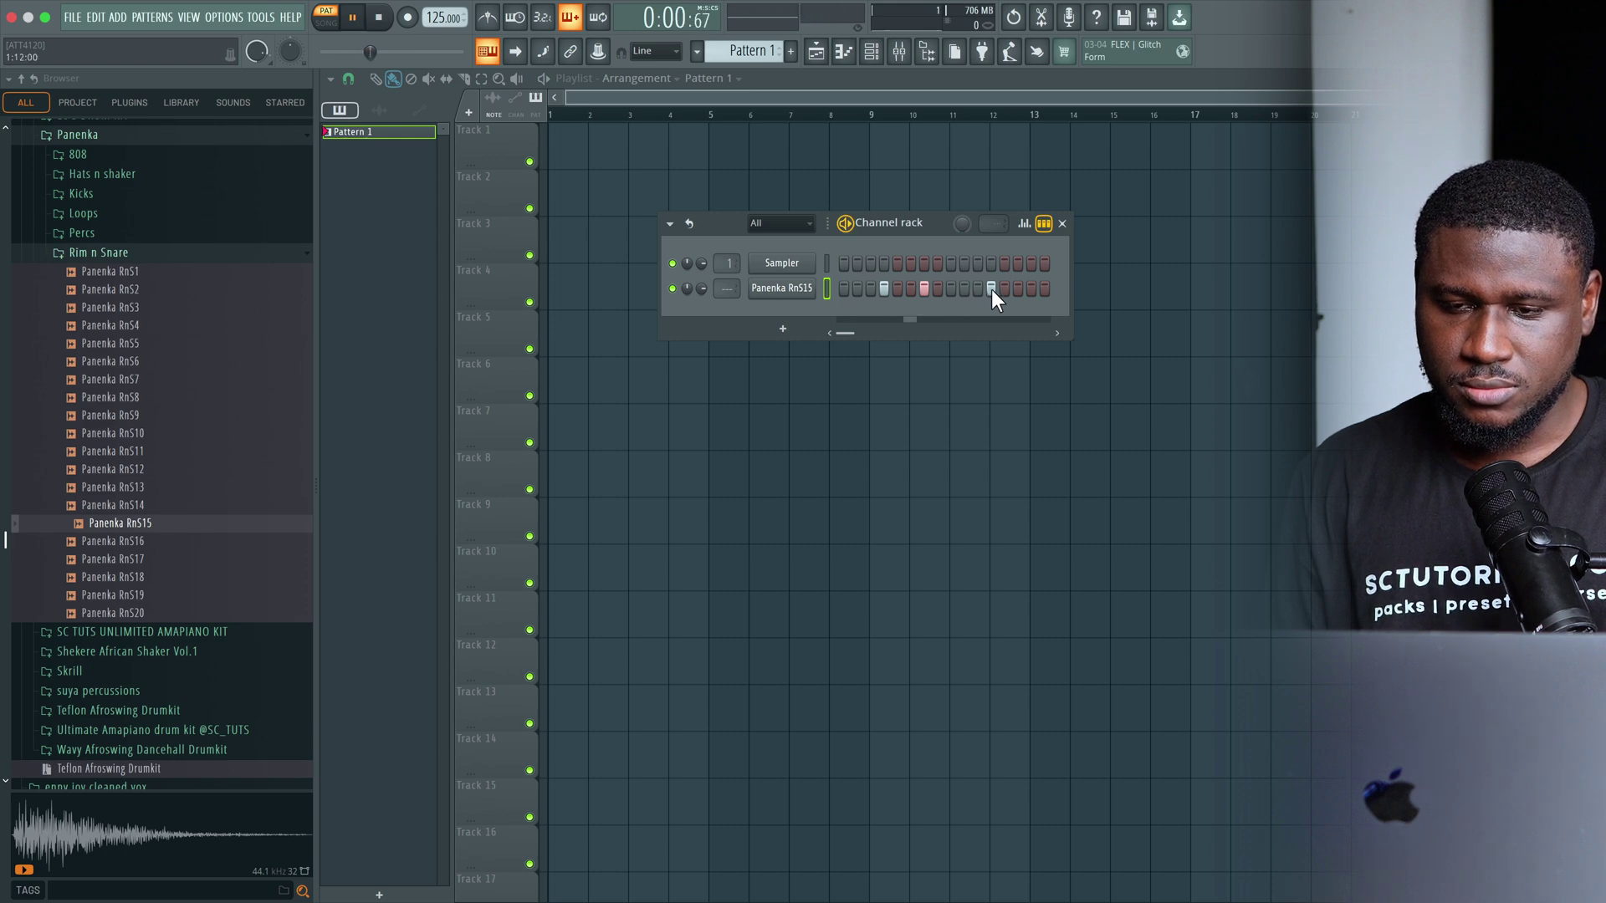
pyautogui.click(991, 289)
pyautogui.click(978, 290)
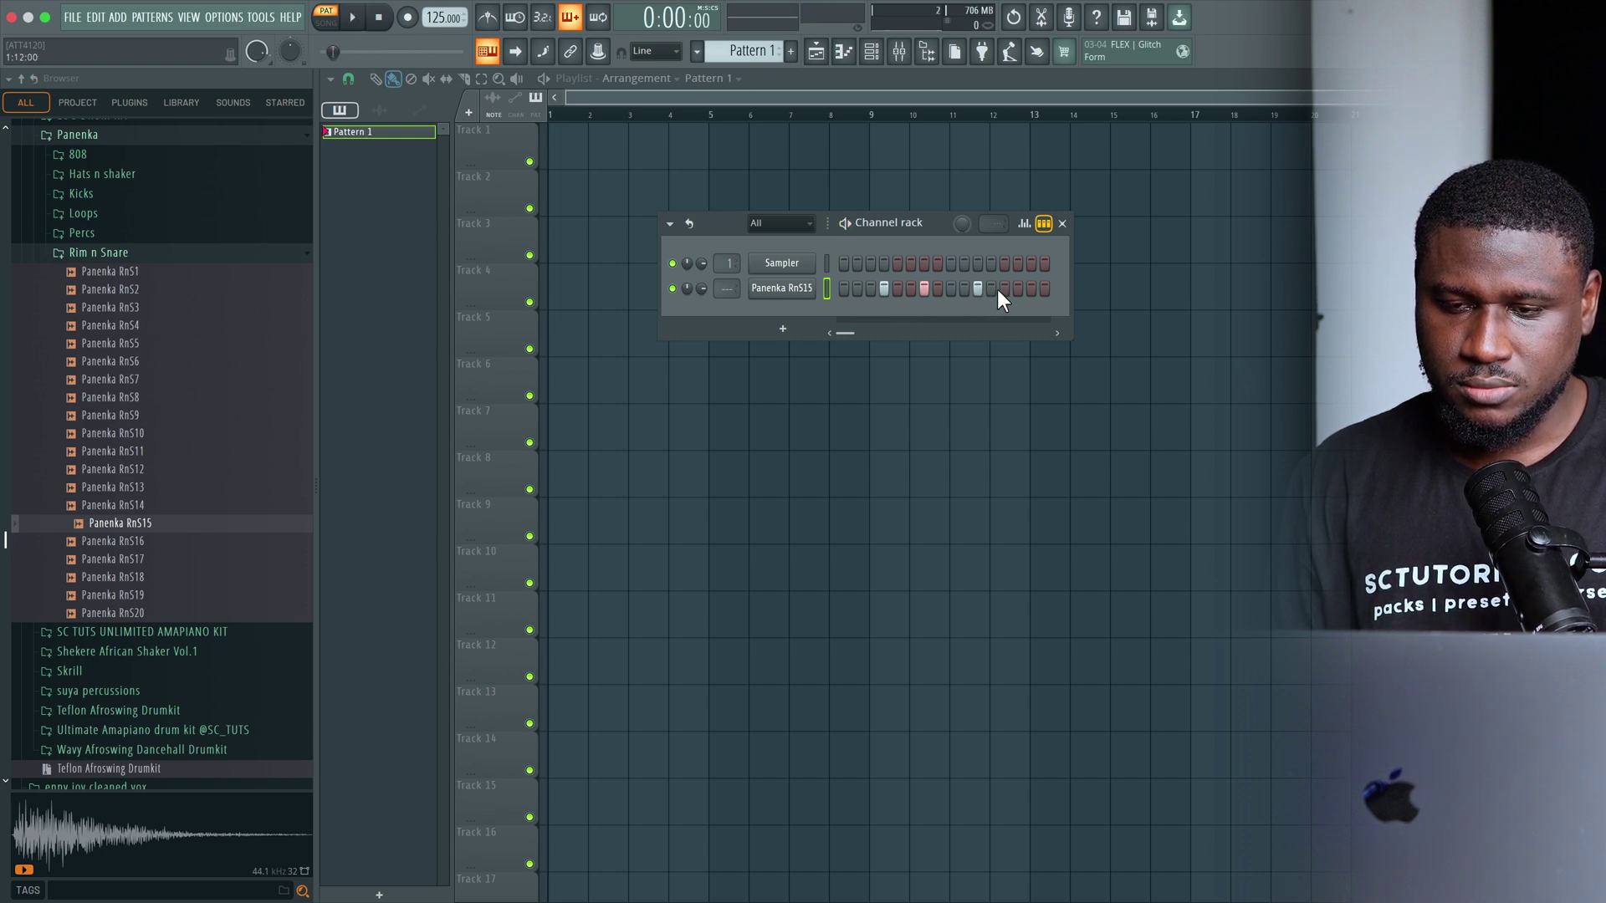
pyautogui.click(1005, 289)
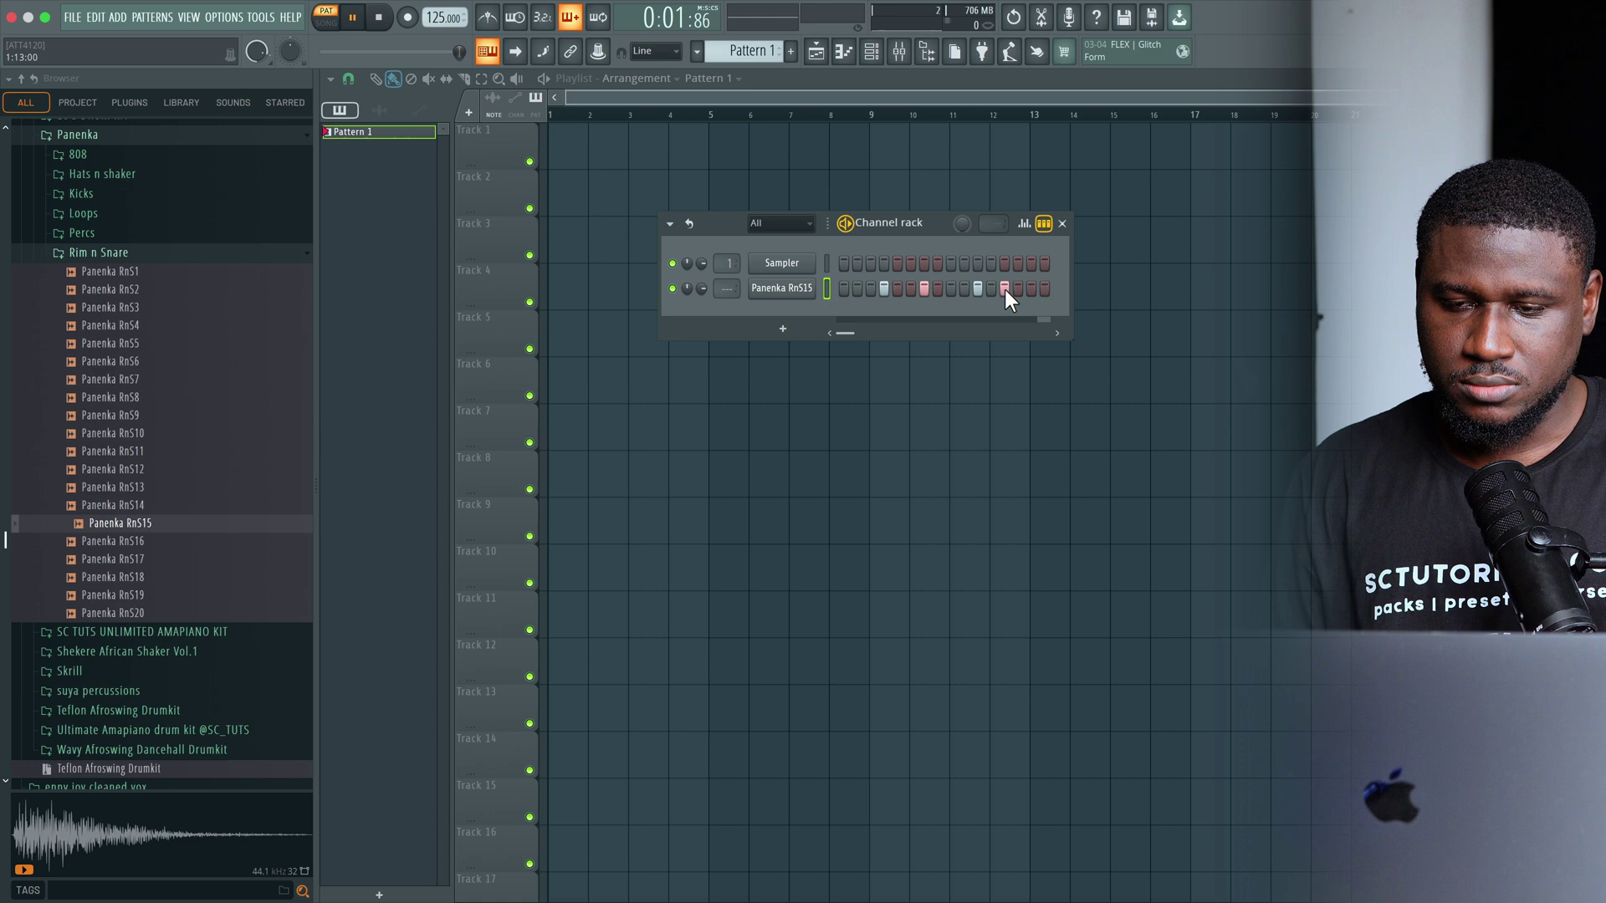
pyautogui.press('space')
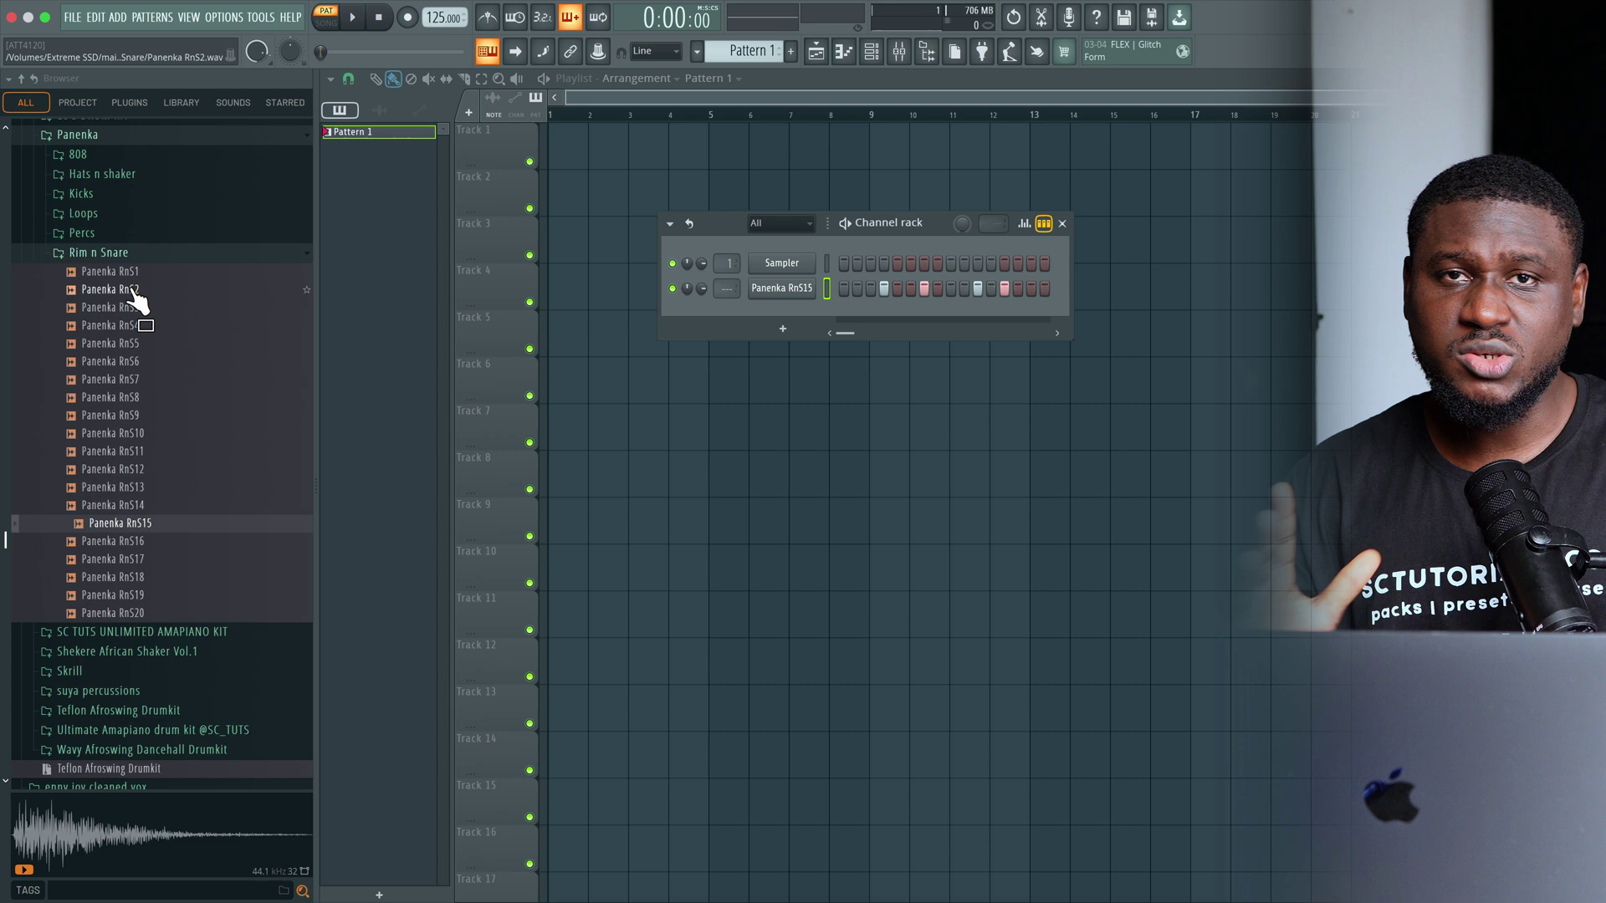
# Audition the Percs samples and add Panenka Percs9 to the Channel Rack
pyautogui.click(82, 233)
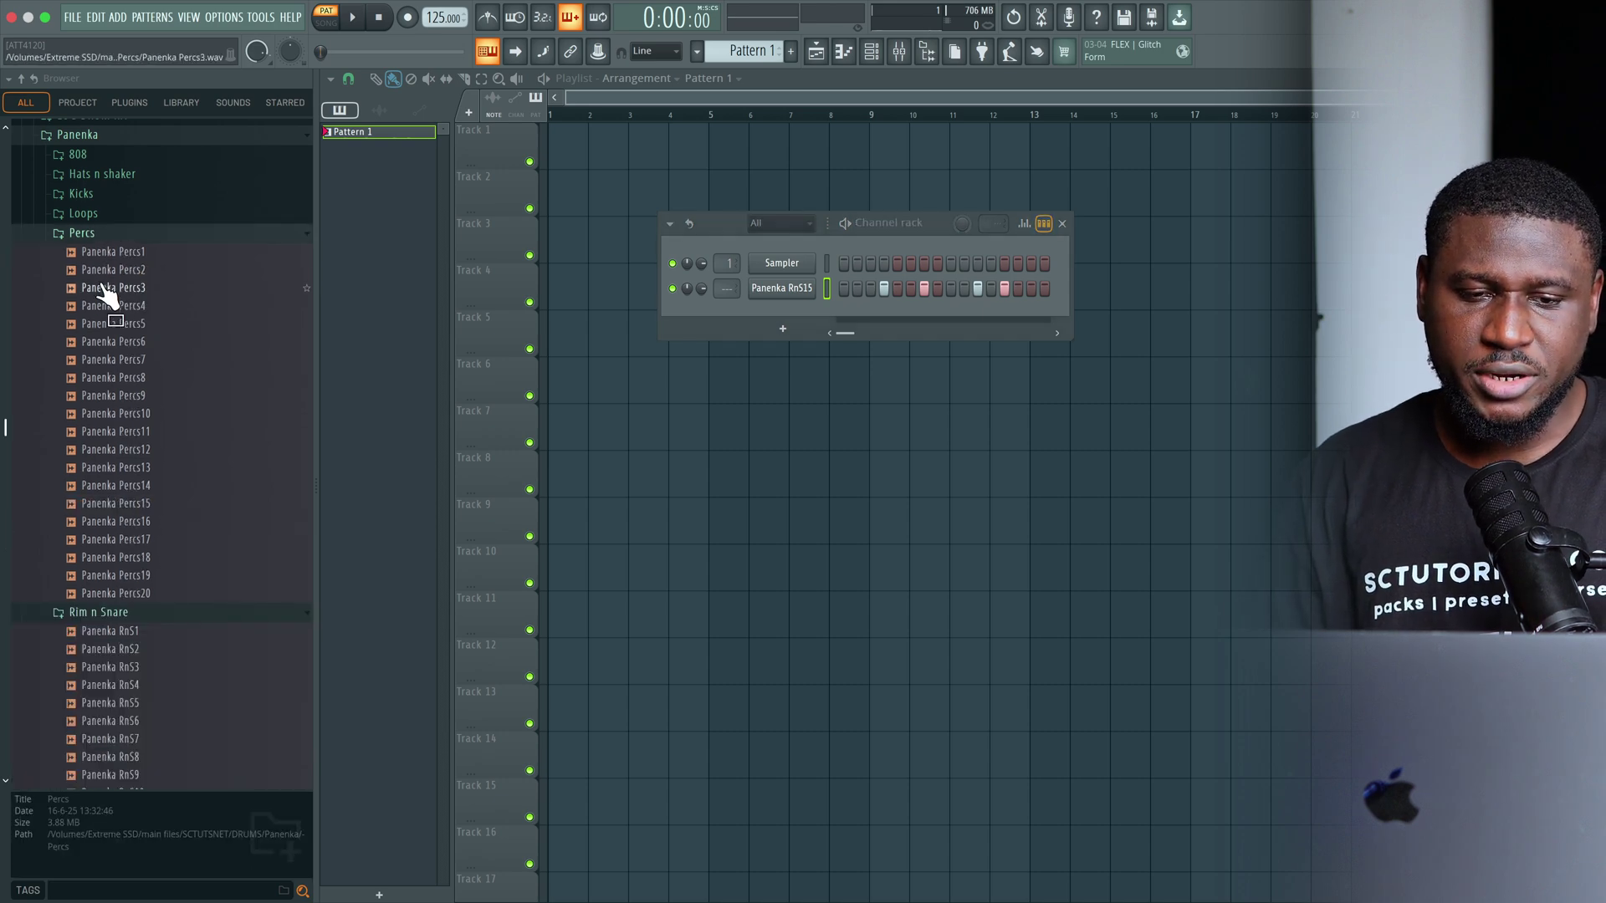
pyautogui.click(105, 342)
pyautogui.click(104, 378)
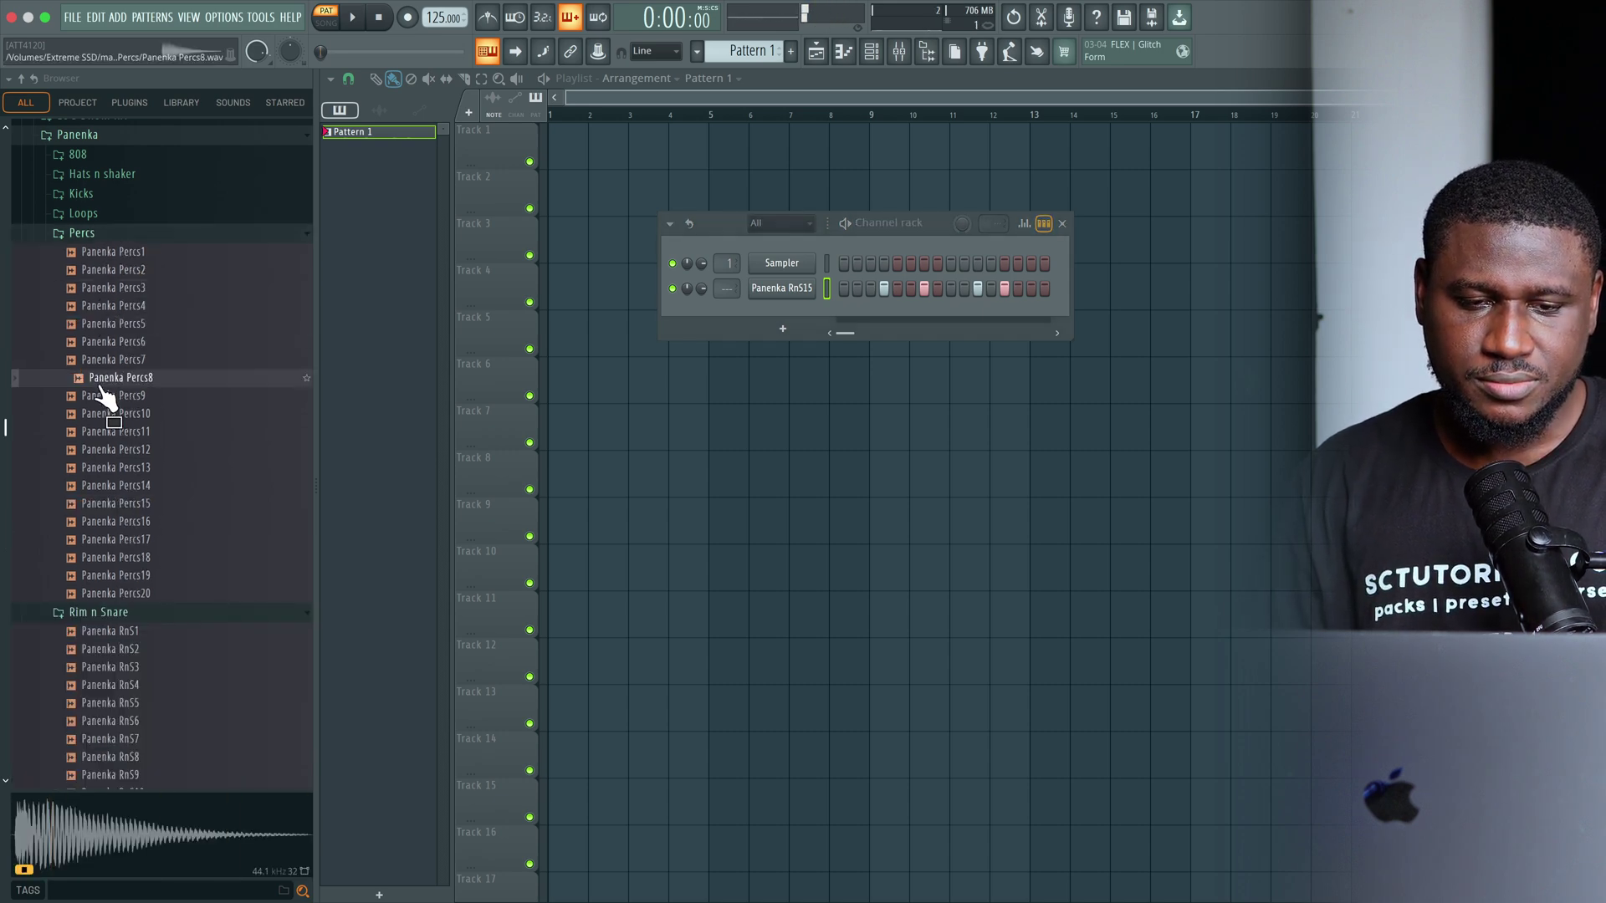
pyautogui.moveTo(107, 393); pyautogui.dragTo(676, 328)
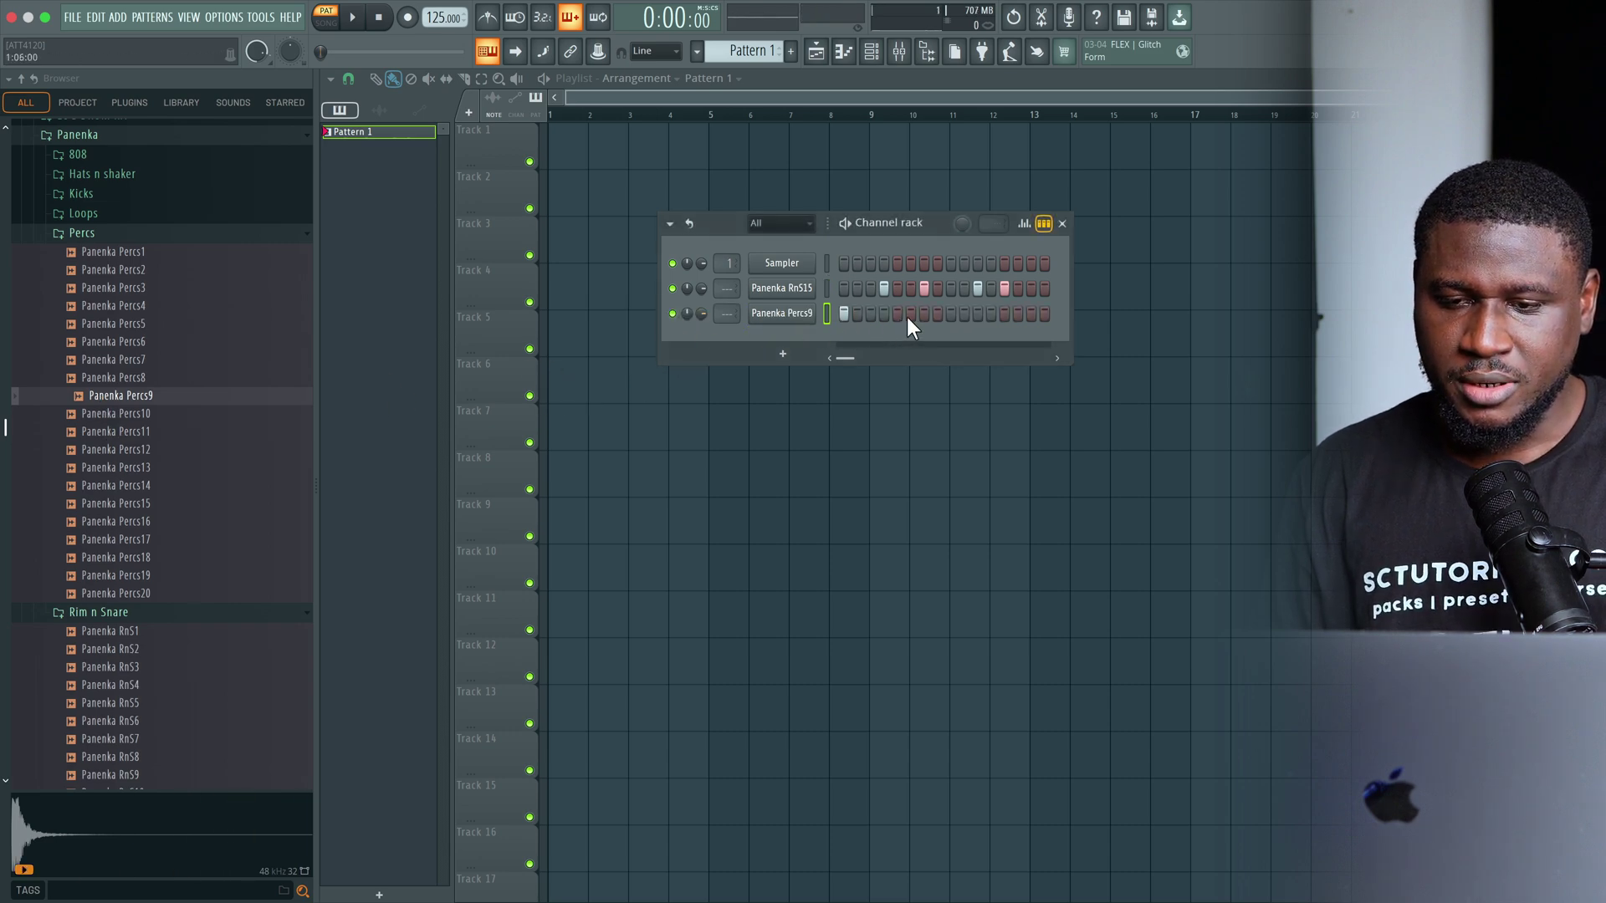
# Program sparse Percs9 hits, including the last step 16, while the pattern plays
pyautogui.press('space')
pyautogui.click(951, 314)
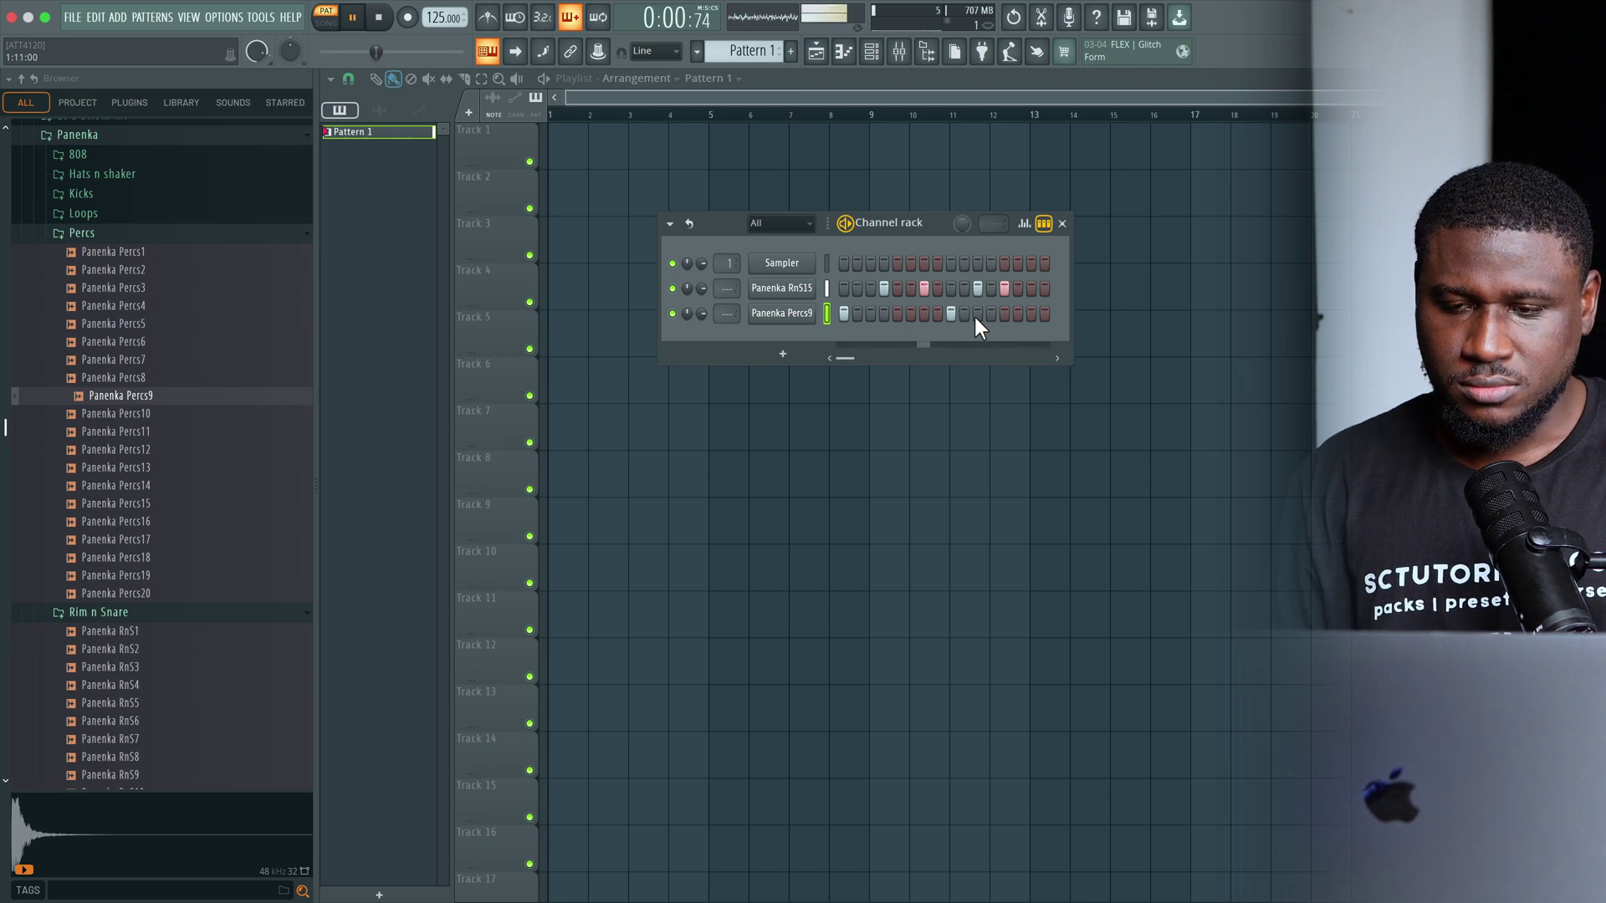
pyautogui.click(1042, 314)
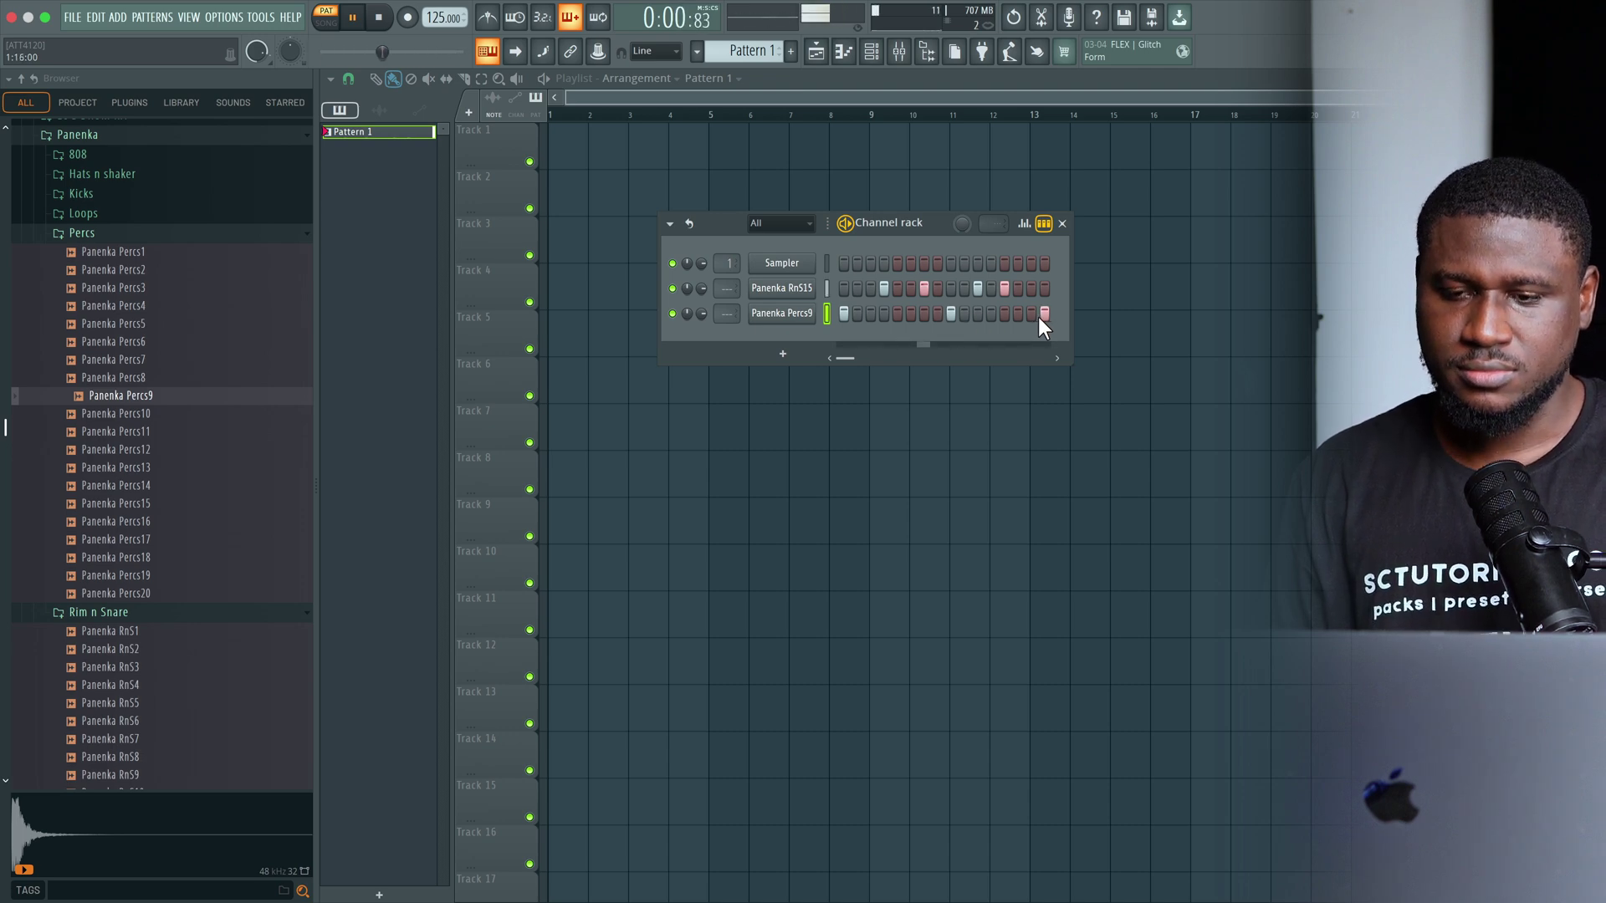
pyautogui.press('space')
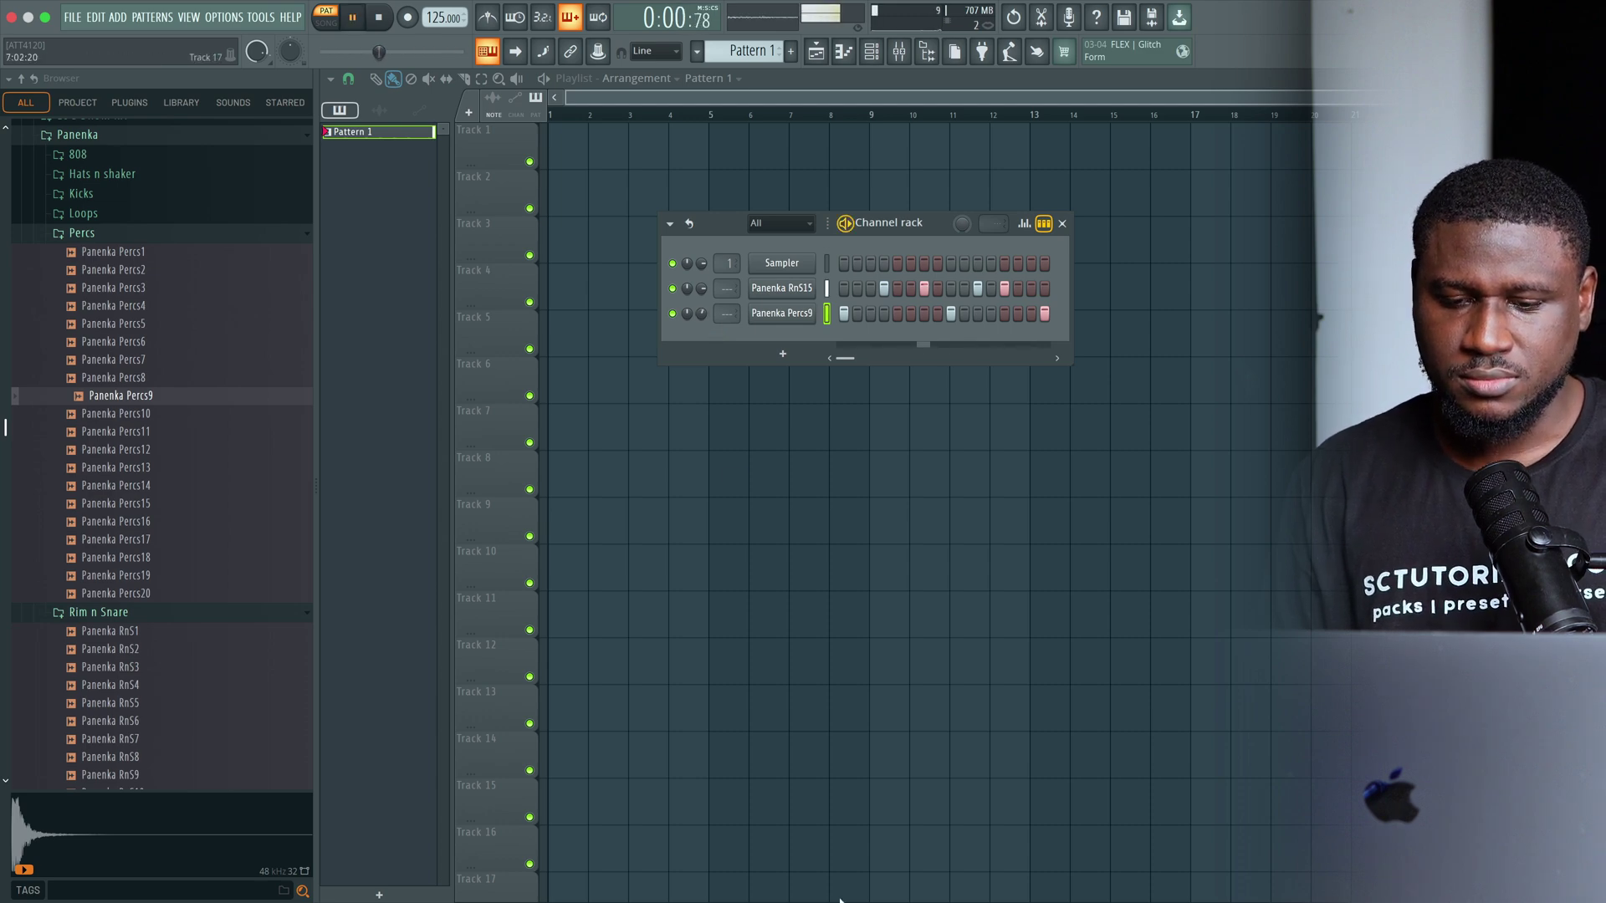
pyautogui.press('space')
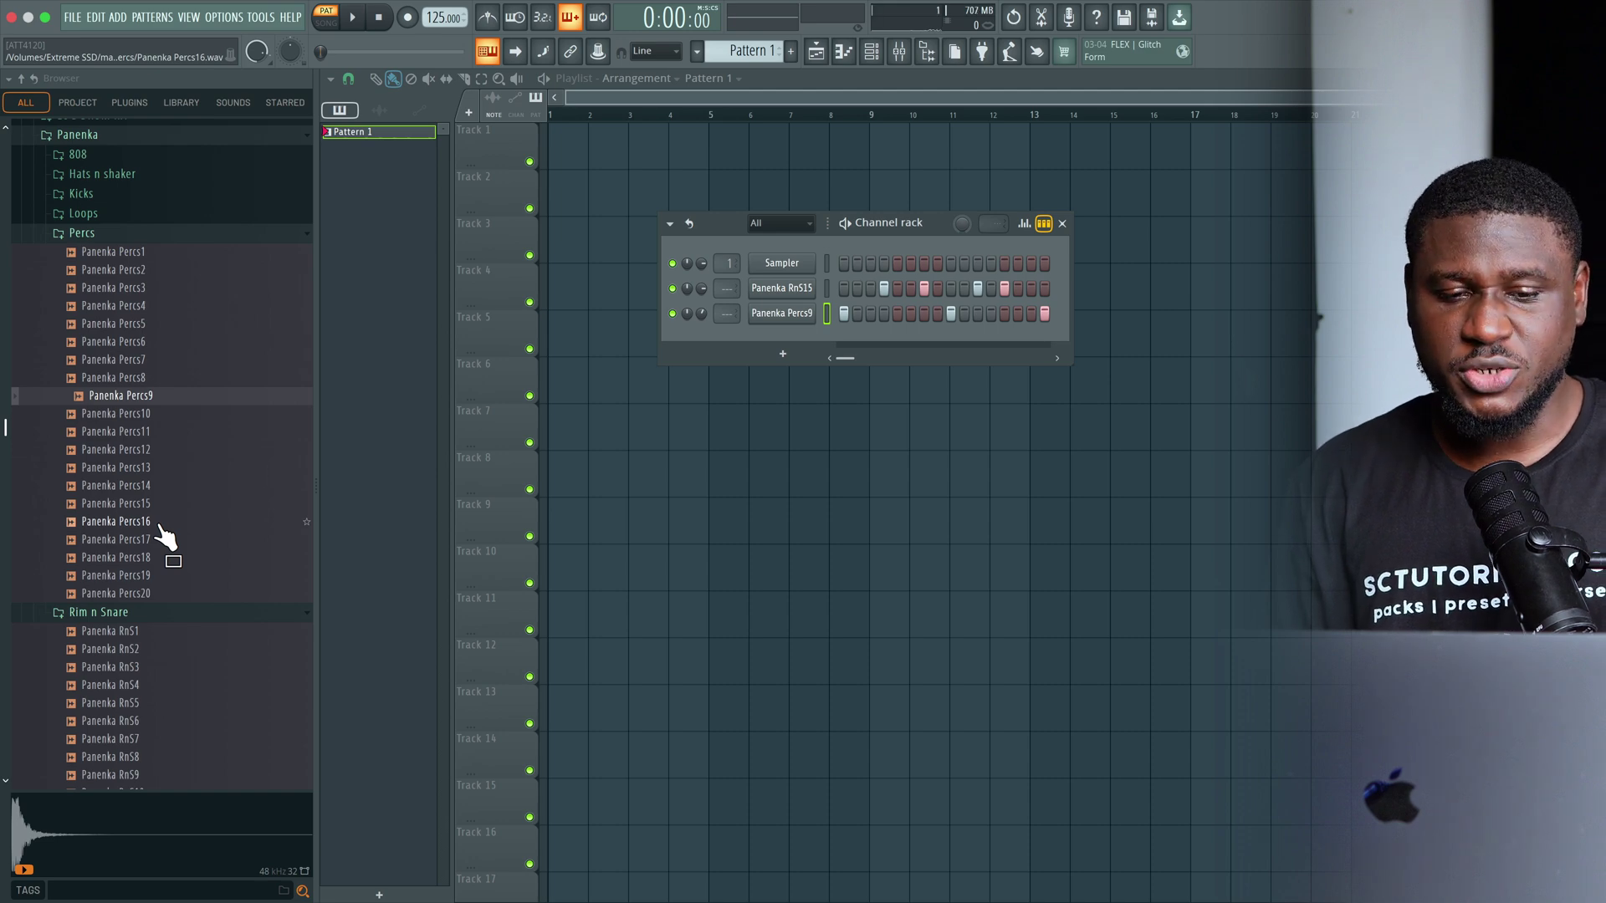
# Add Panenka Percs19 as a fourth channel with hits on steps 7 and 13
pyautogui.click(159, 524)
pyautogui.click(157, 558)
pyautogui.click(152, 577)
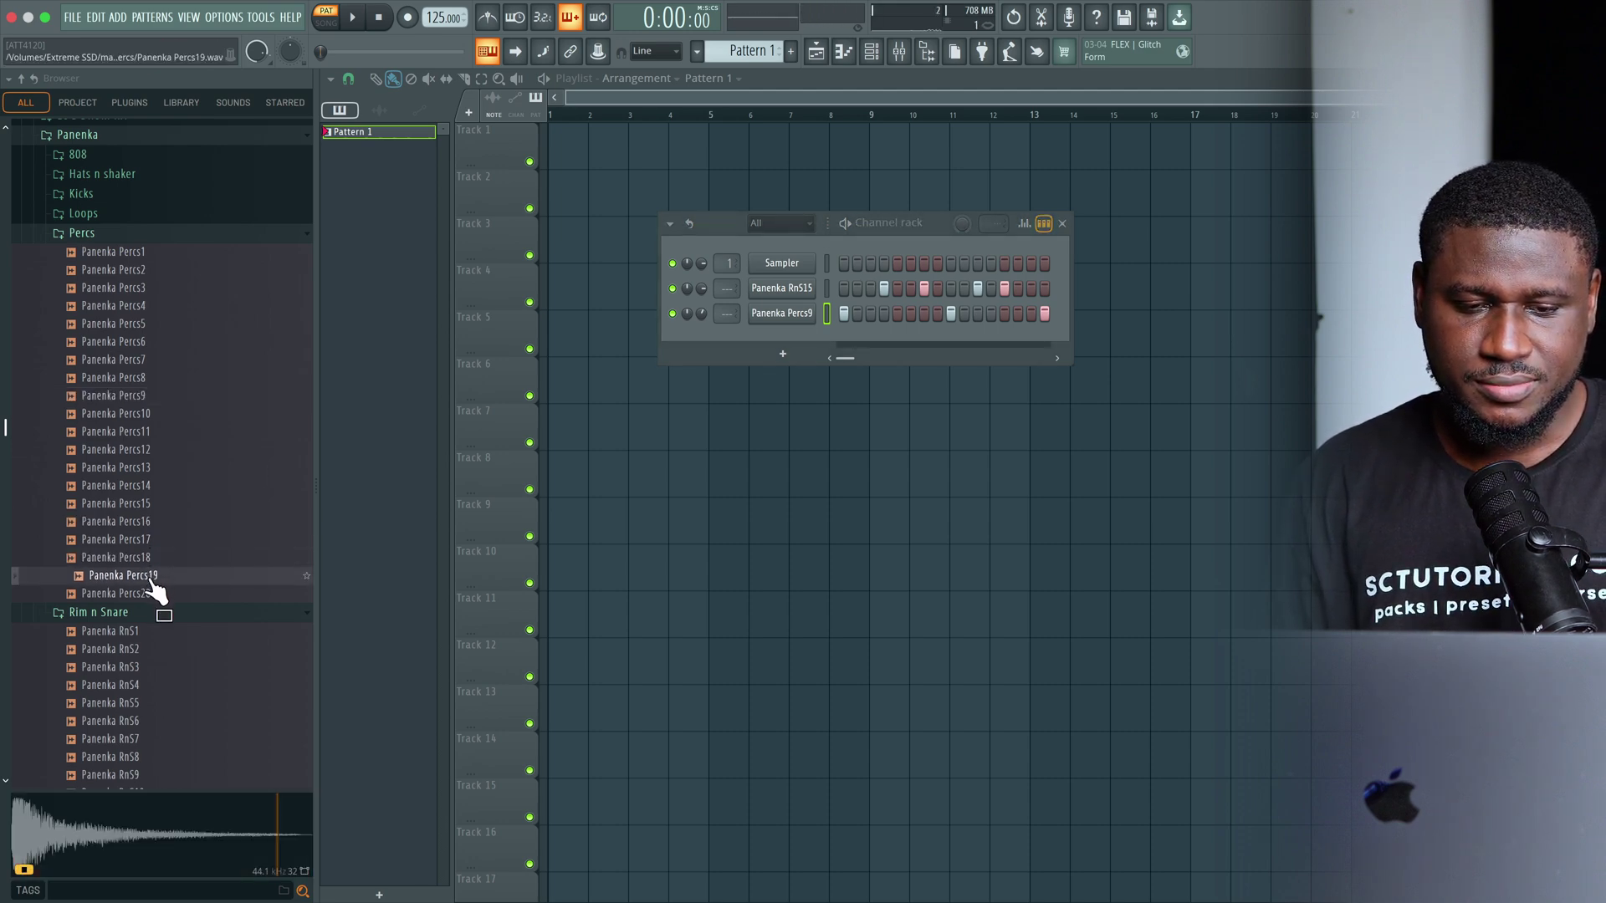
pyautogui.moveTo(156, 593); pyautogui.dragTo(930, 314)
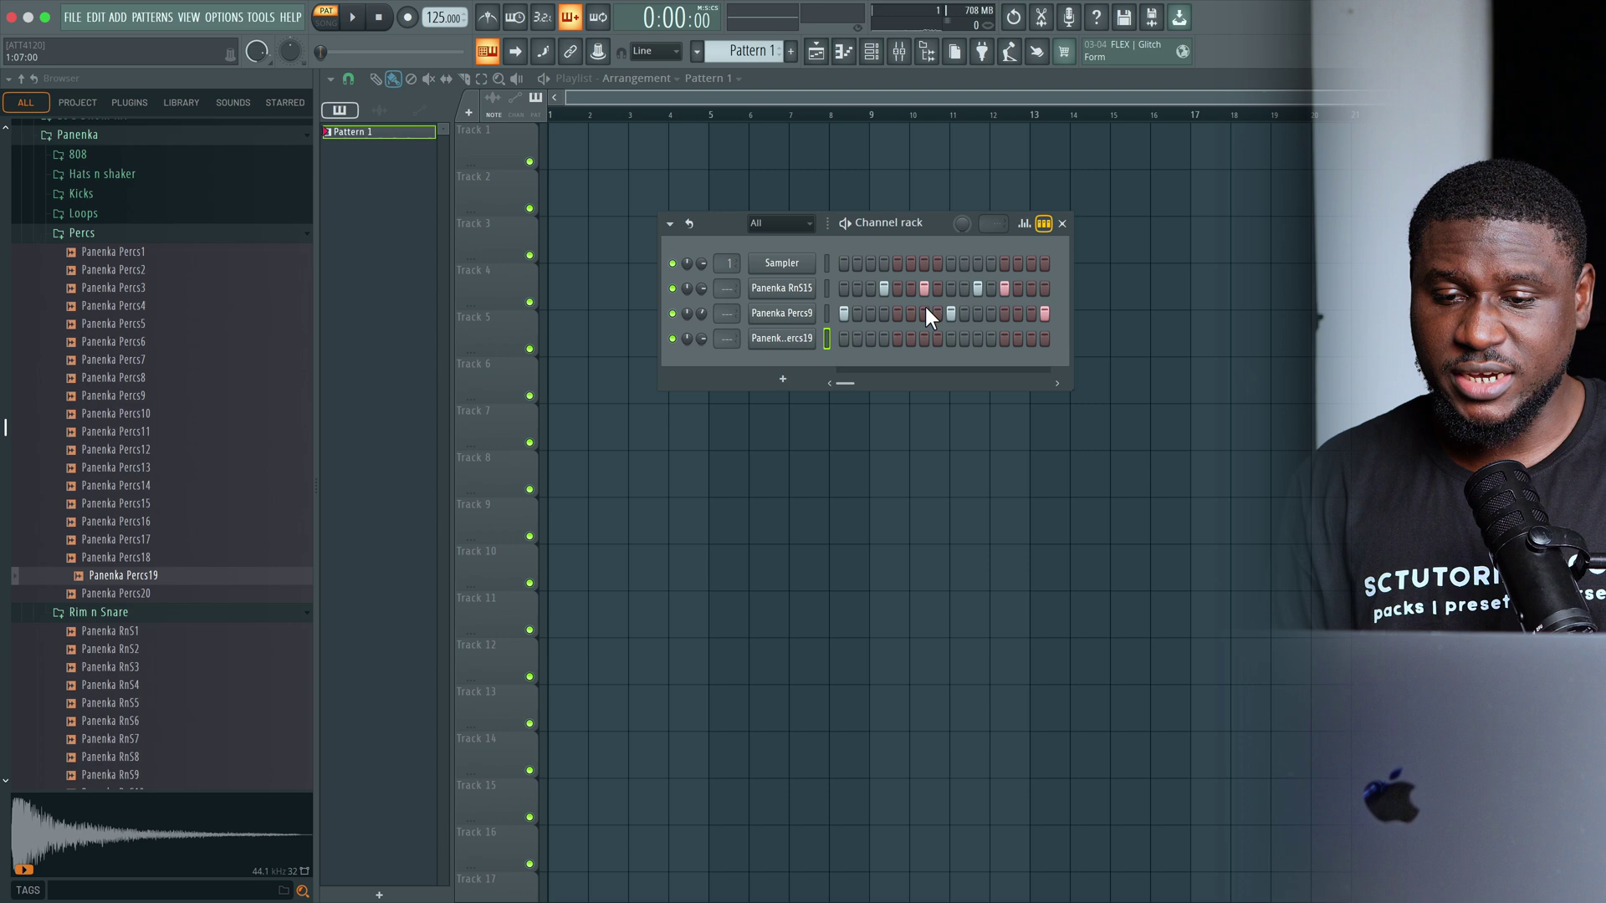
pyautogui.click(924, 338)
pyautogui.press('space')
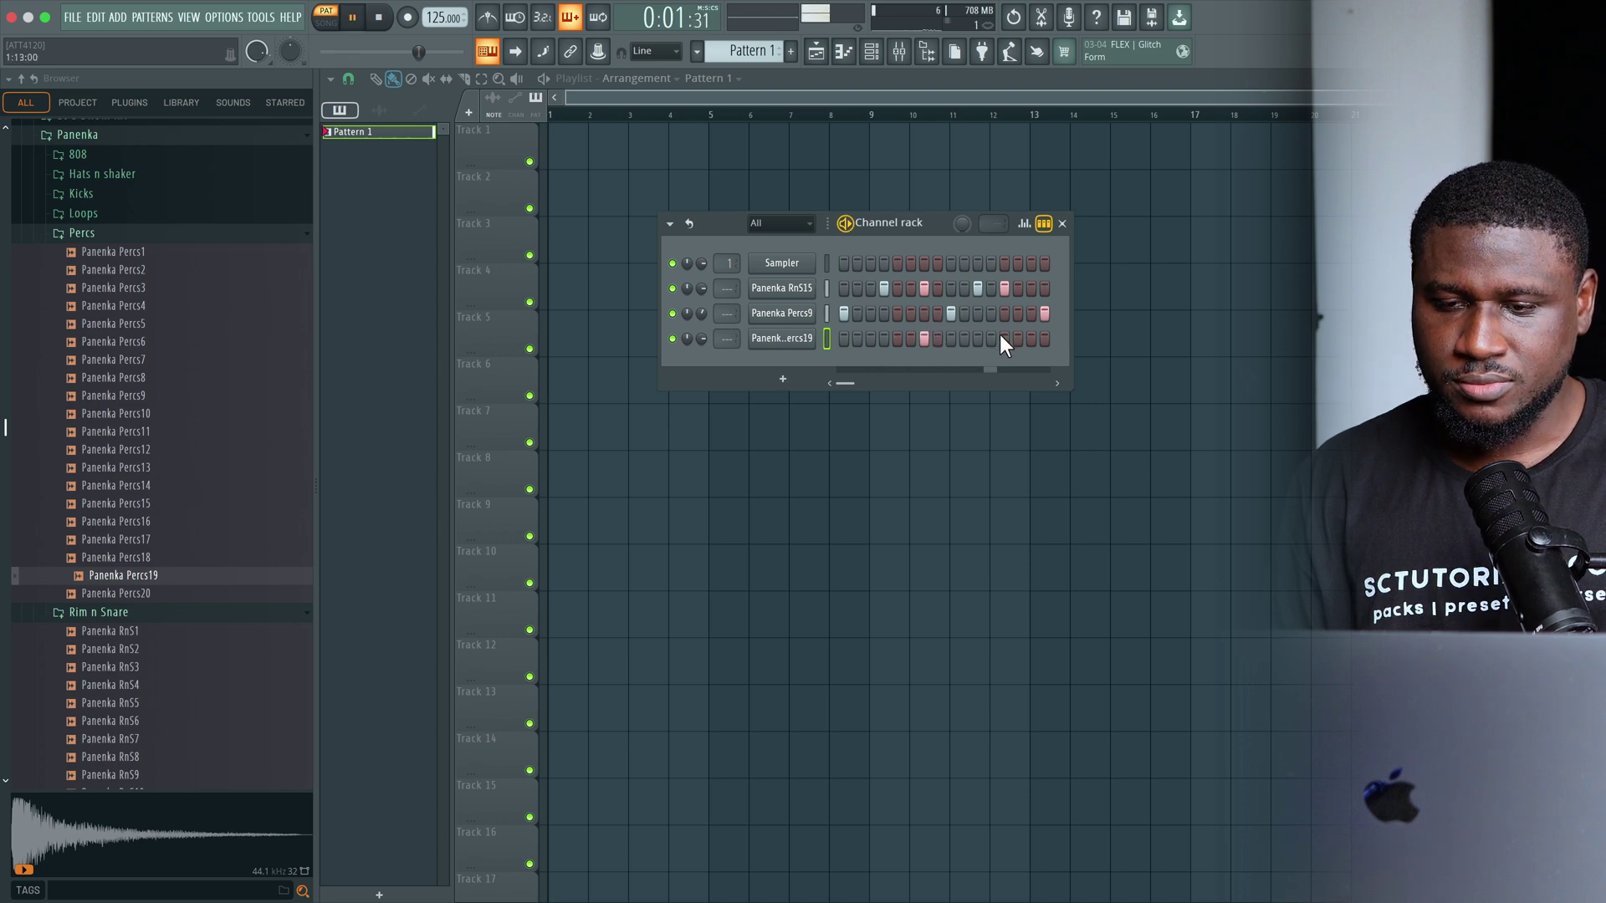
pyautogui.click(1003, 338)
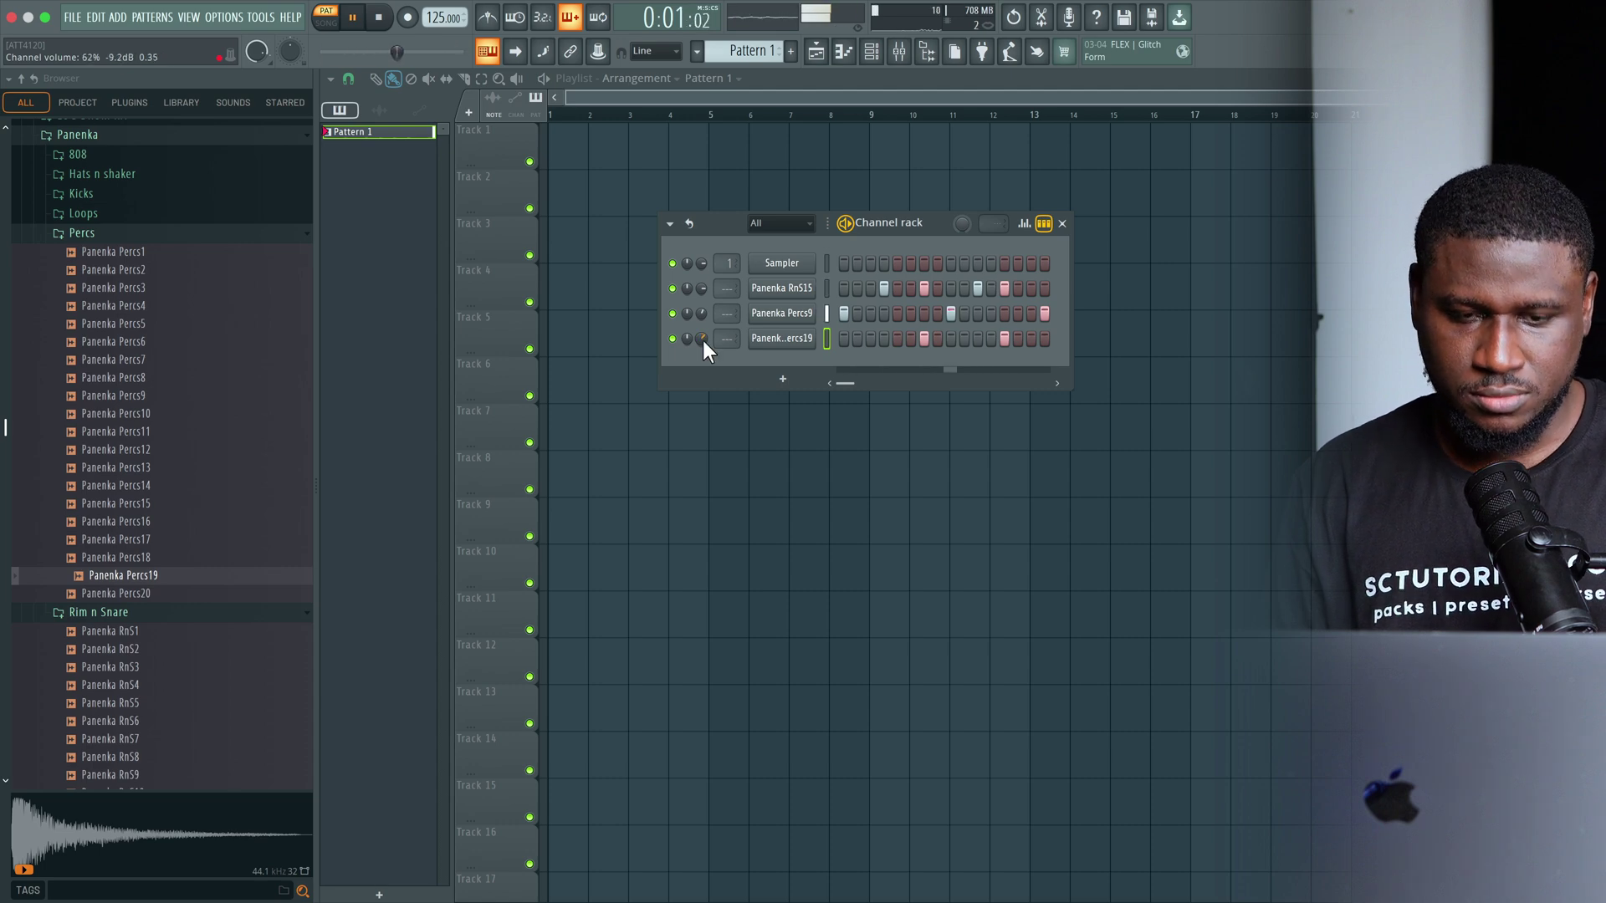
pyautogui.press('space')
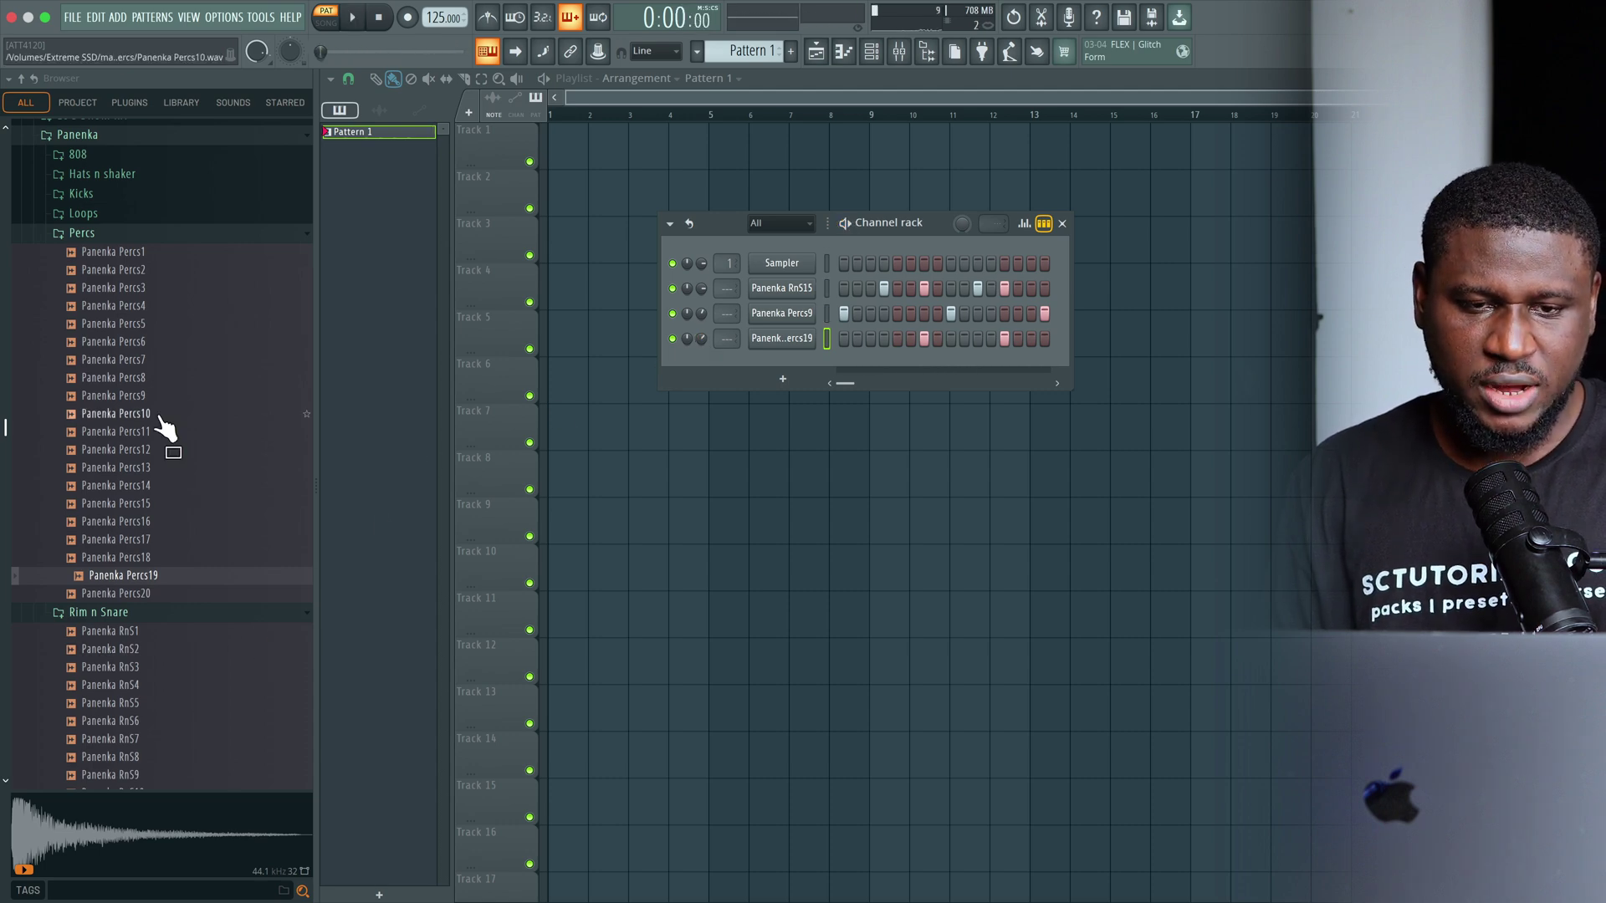
# Add the Panenka HnS13 hat channel hitting on steps 1 and 9
pyautogui.click(117, 174)
pyautogui.click(108, 211)
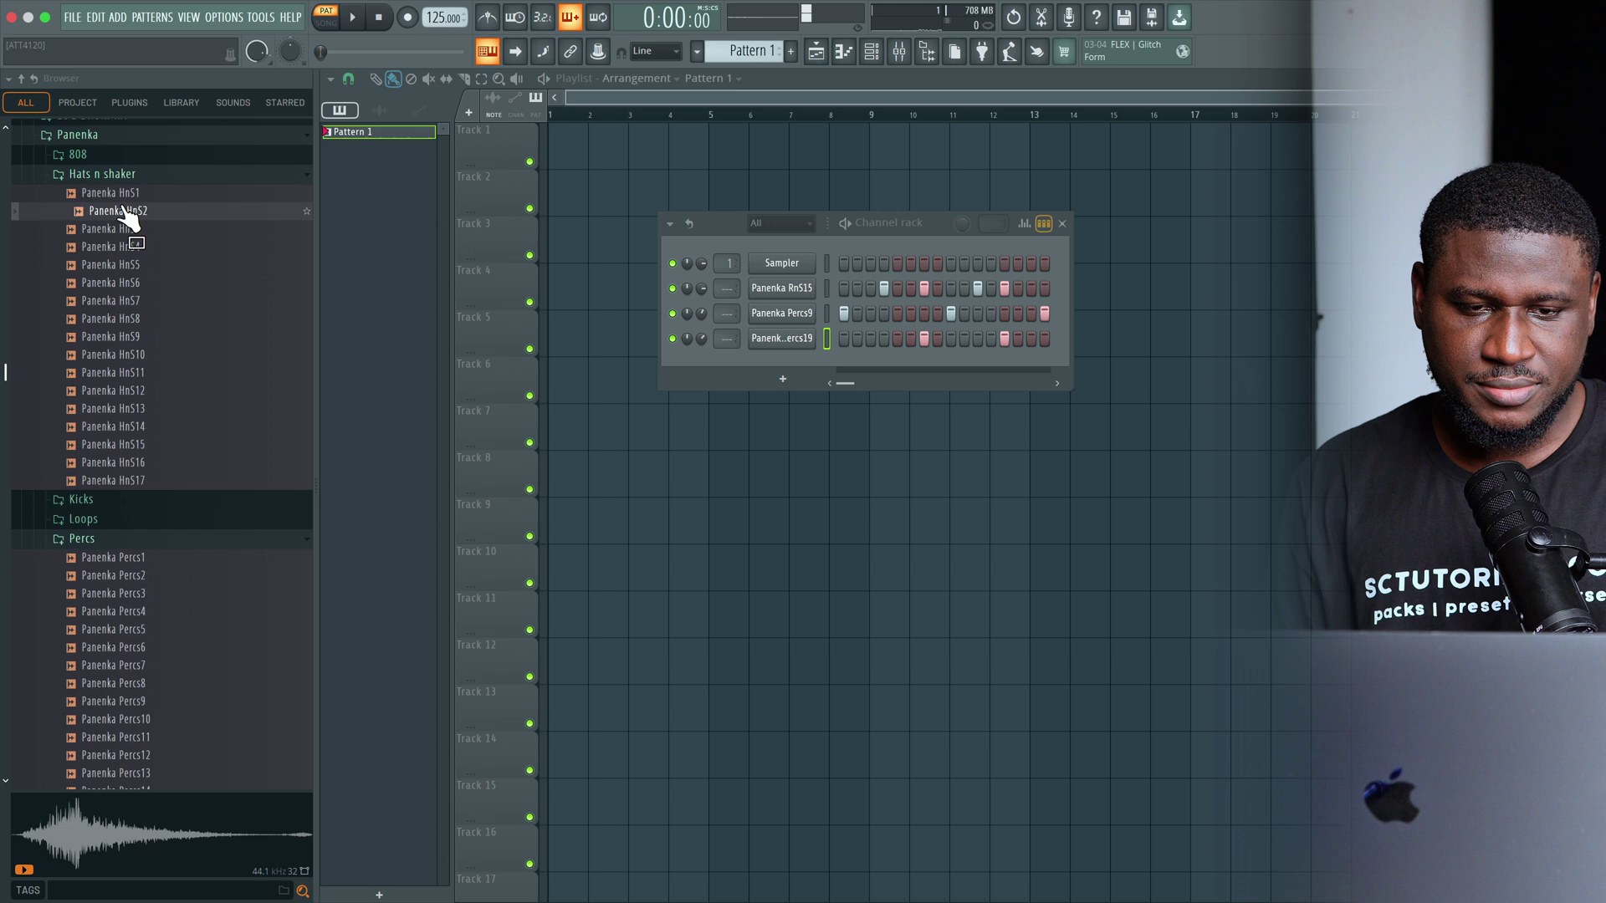
pyautogui.click(110, 264)
pyautogui.moveTo(113, 409); pyautogui.dragTo(875, 364)
pyautogui.press('space')
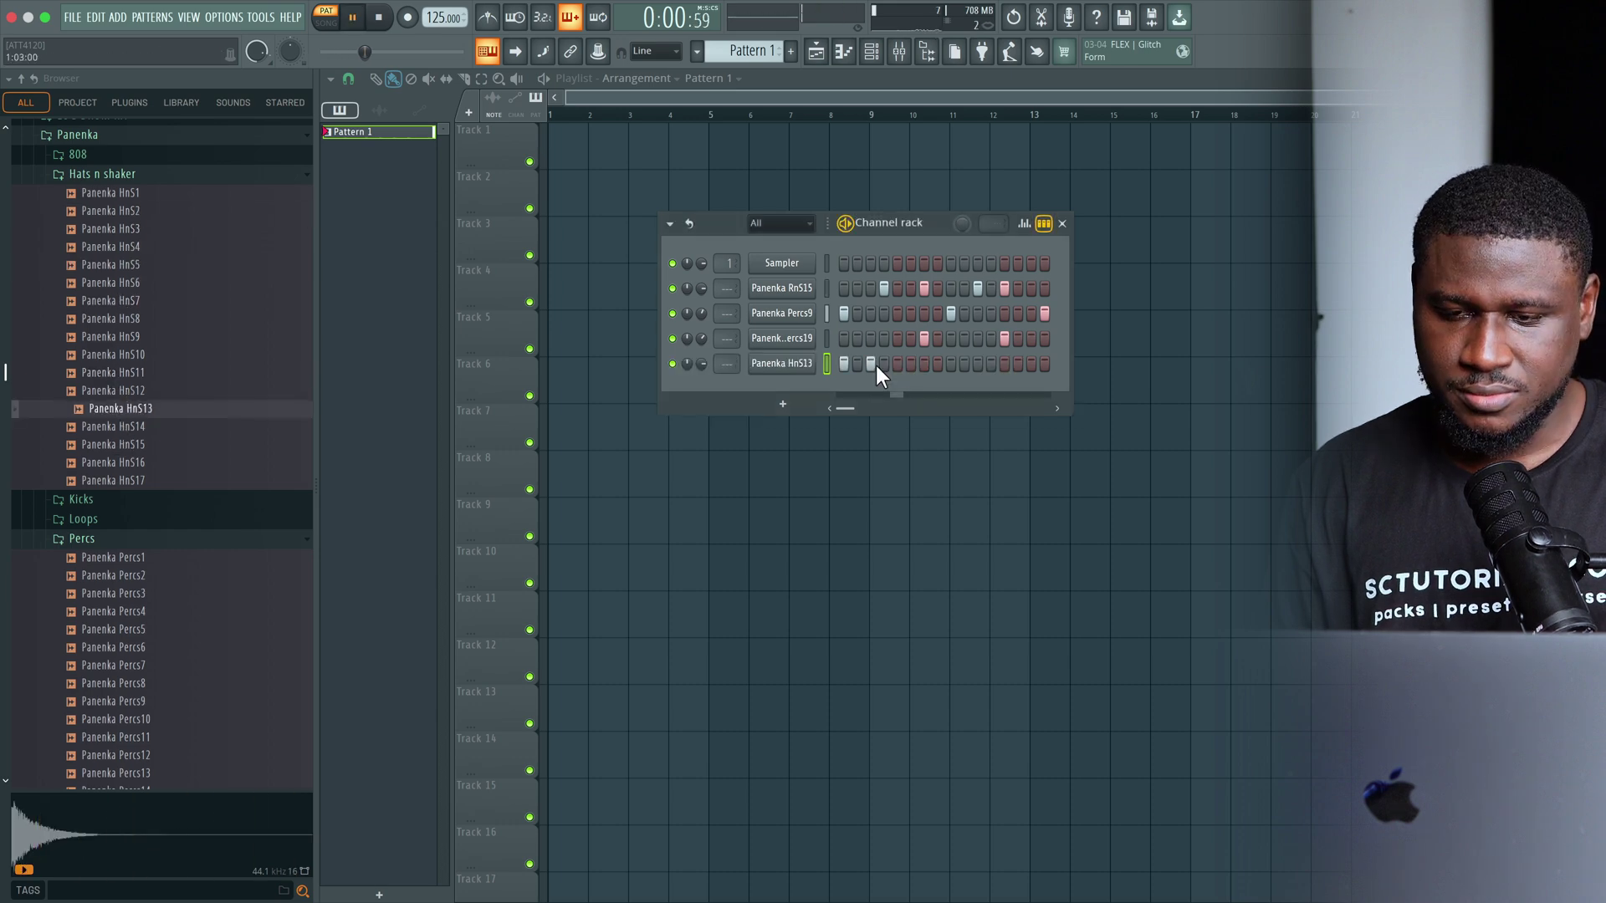
pyautogui.click(873, 365)
pyautogui.press('space')
pyautogui.click(874, 364)
pyautogui.press('space')
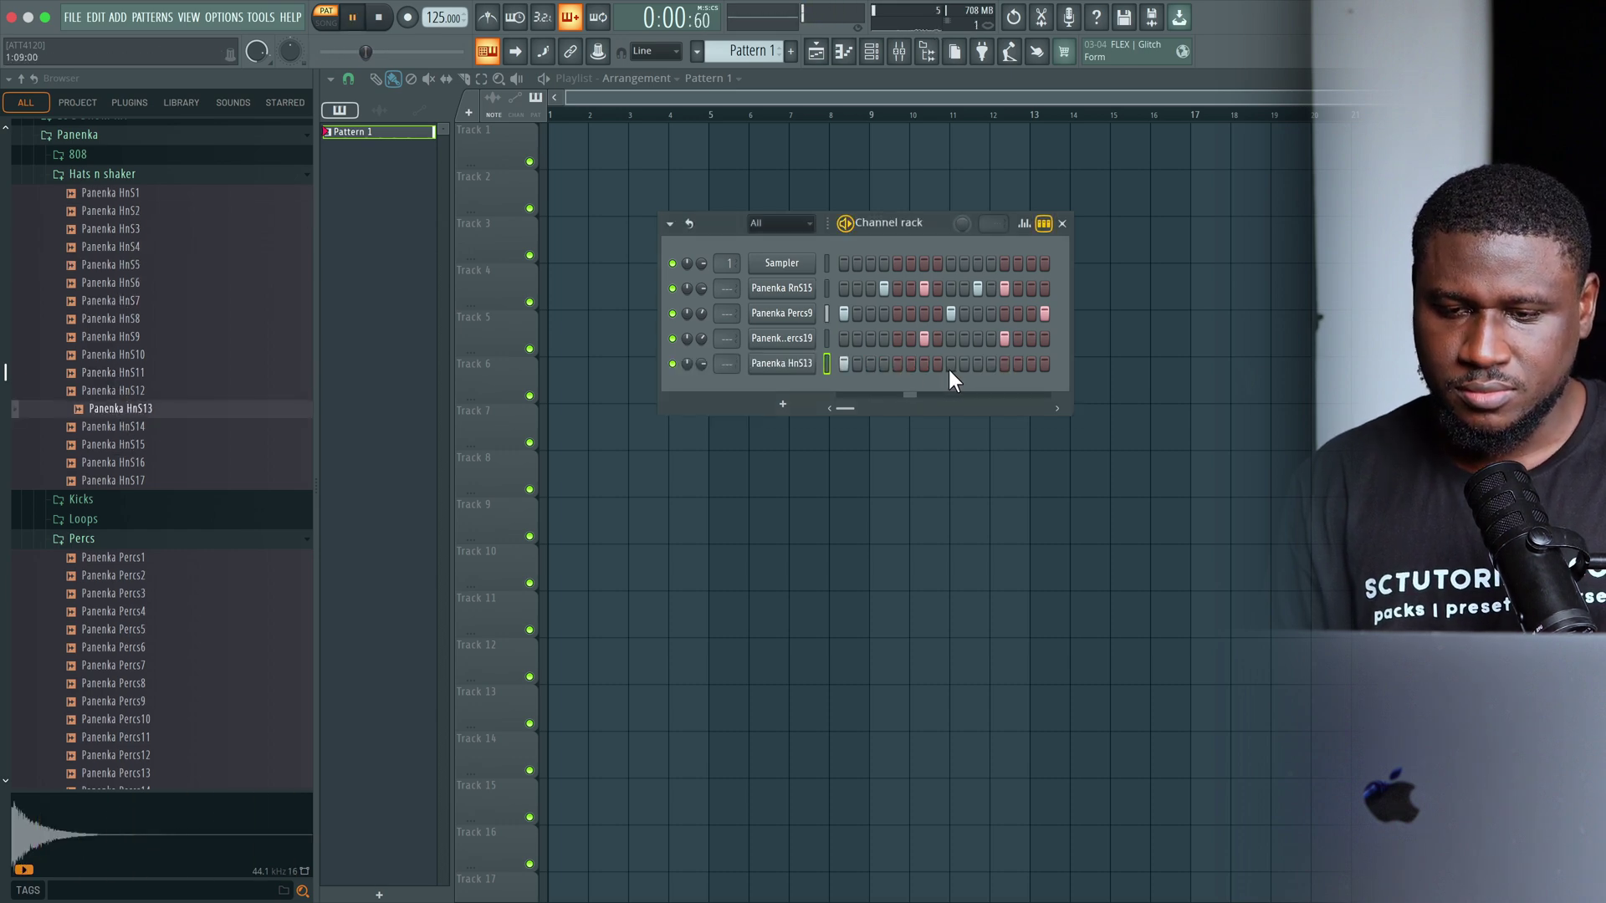
pyautogui.click(950, 367)
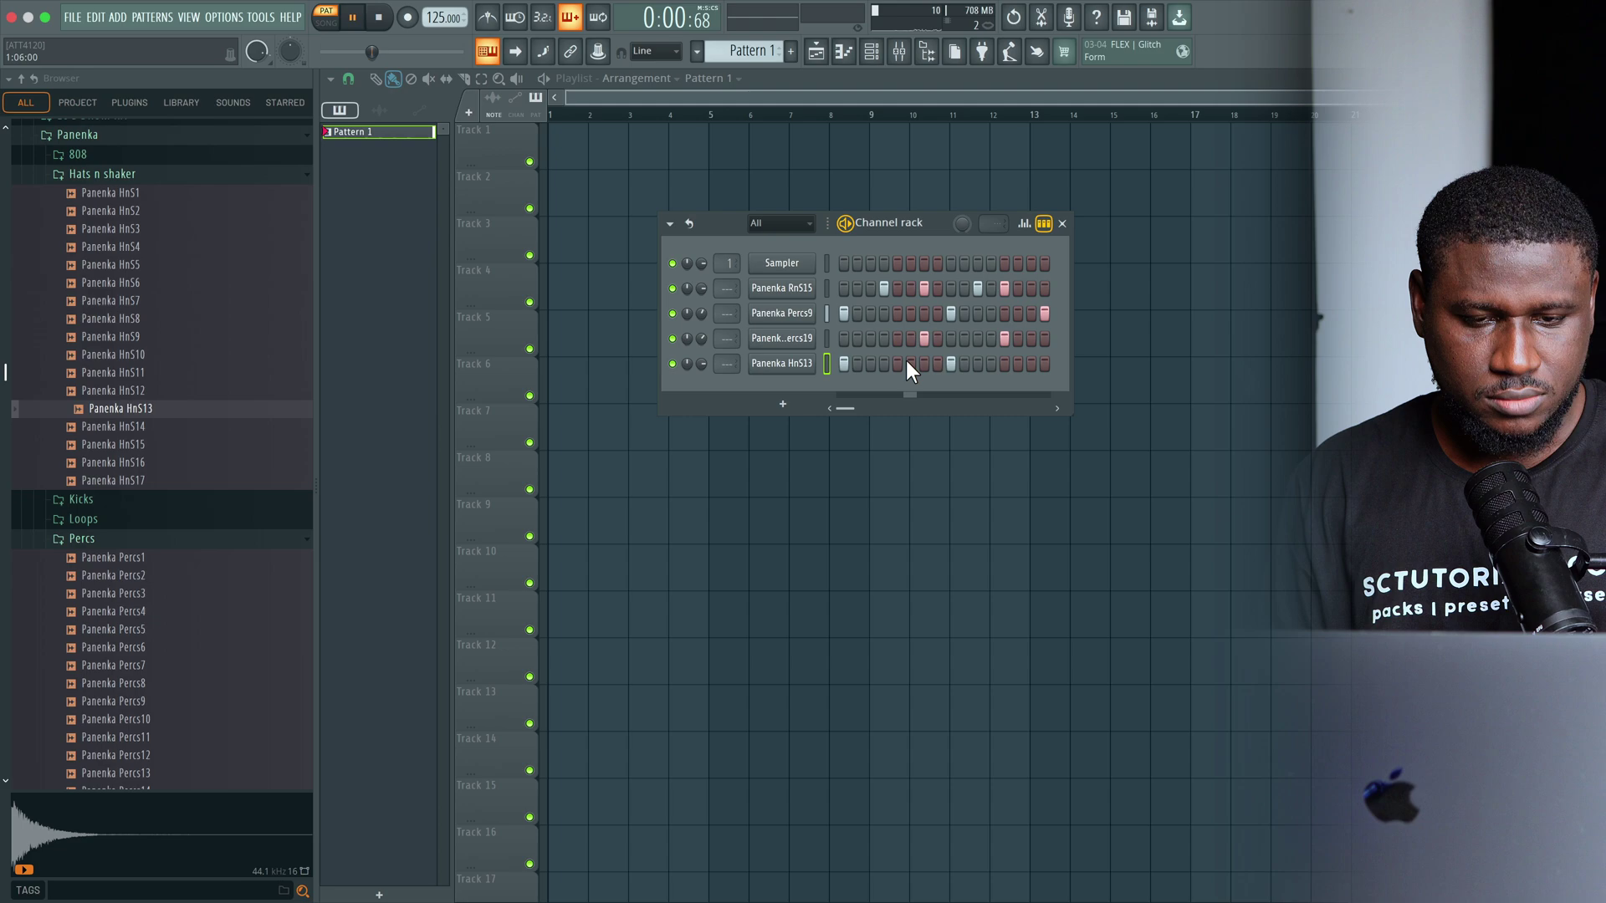
pyautogui.press('space')
pyautogui.scroll(-4, 144, 418)
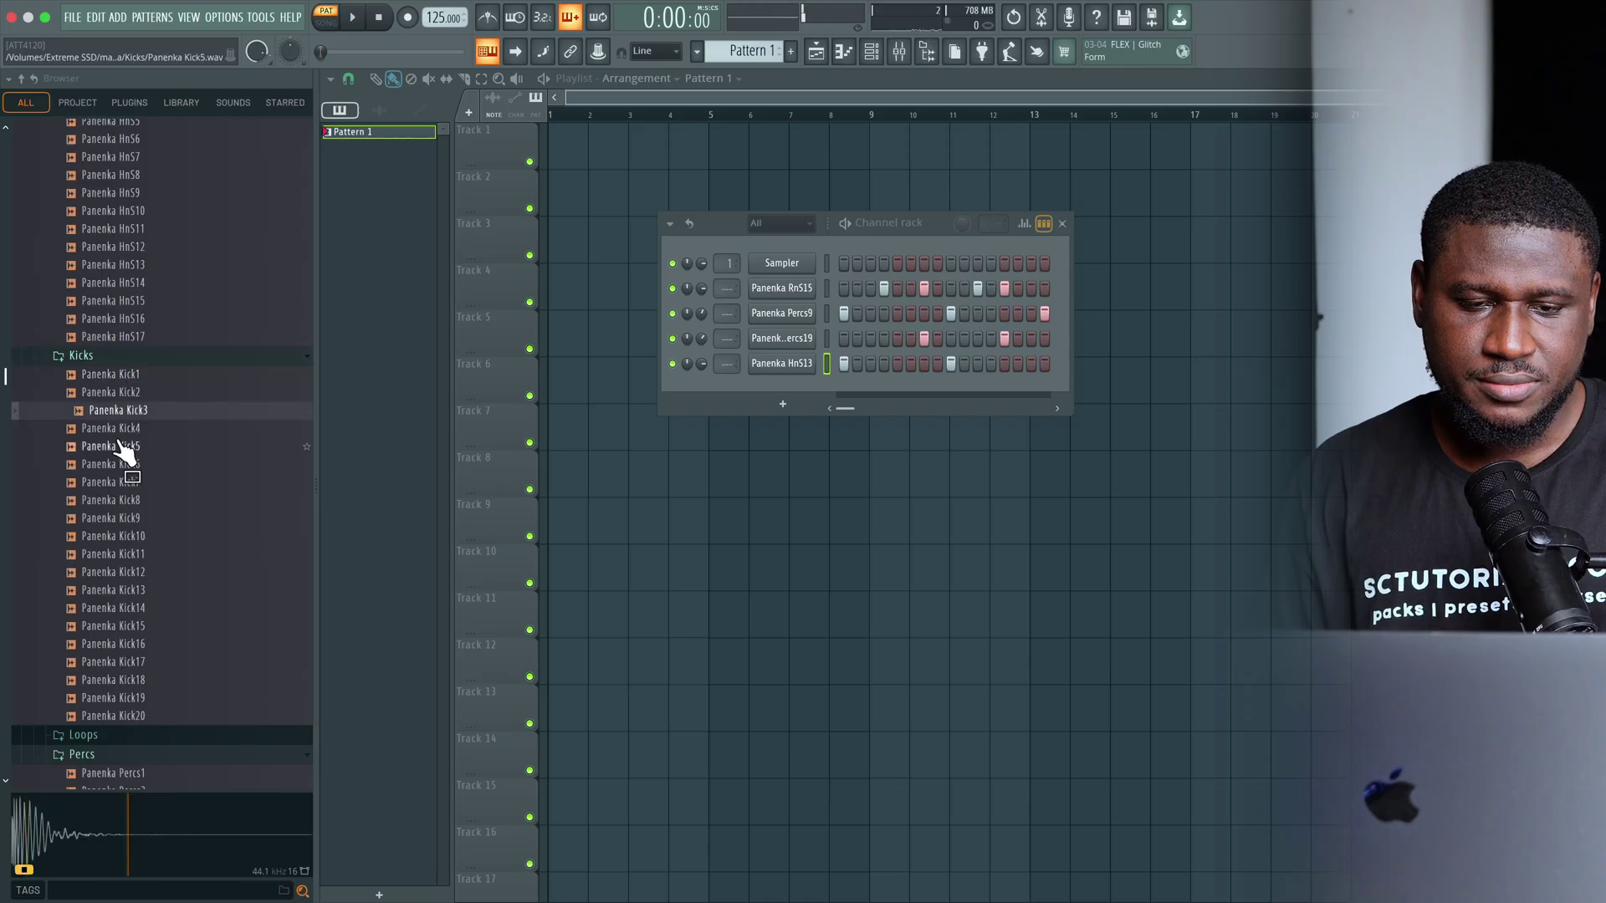
# Add Panenka Kick3 as a channel, test a step-9 hit, then clear its lit steps
pyautogui.click(125, 536)
pyautogui.moveTo(117, 410); pyautogui.dragTo(723, 400)
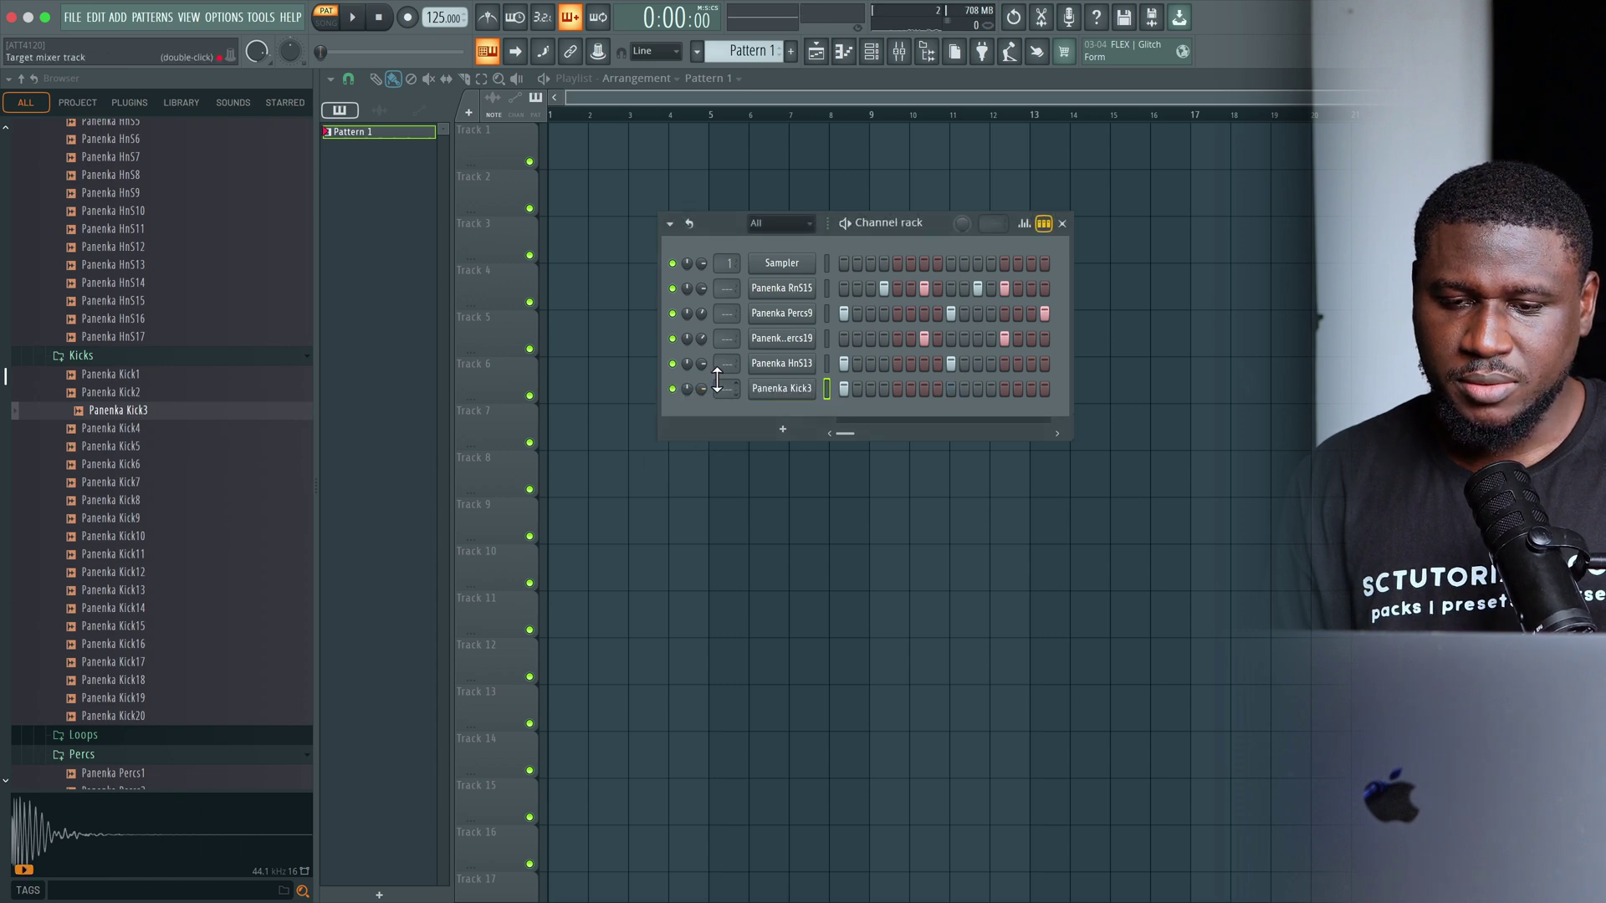
pyautogui.press('space')
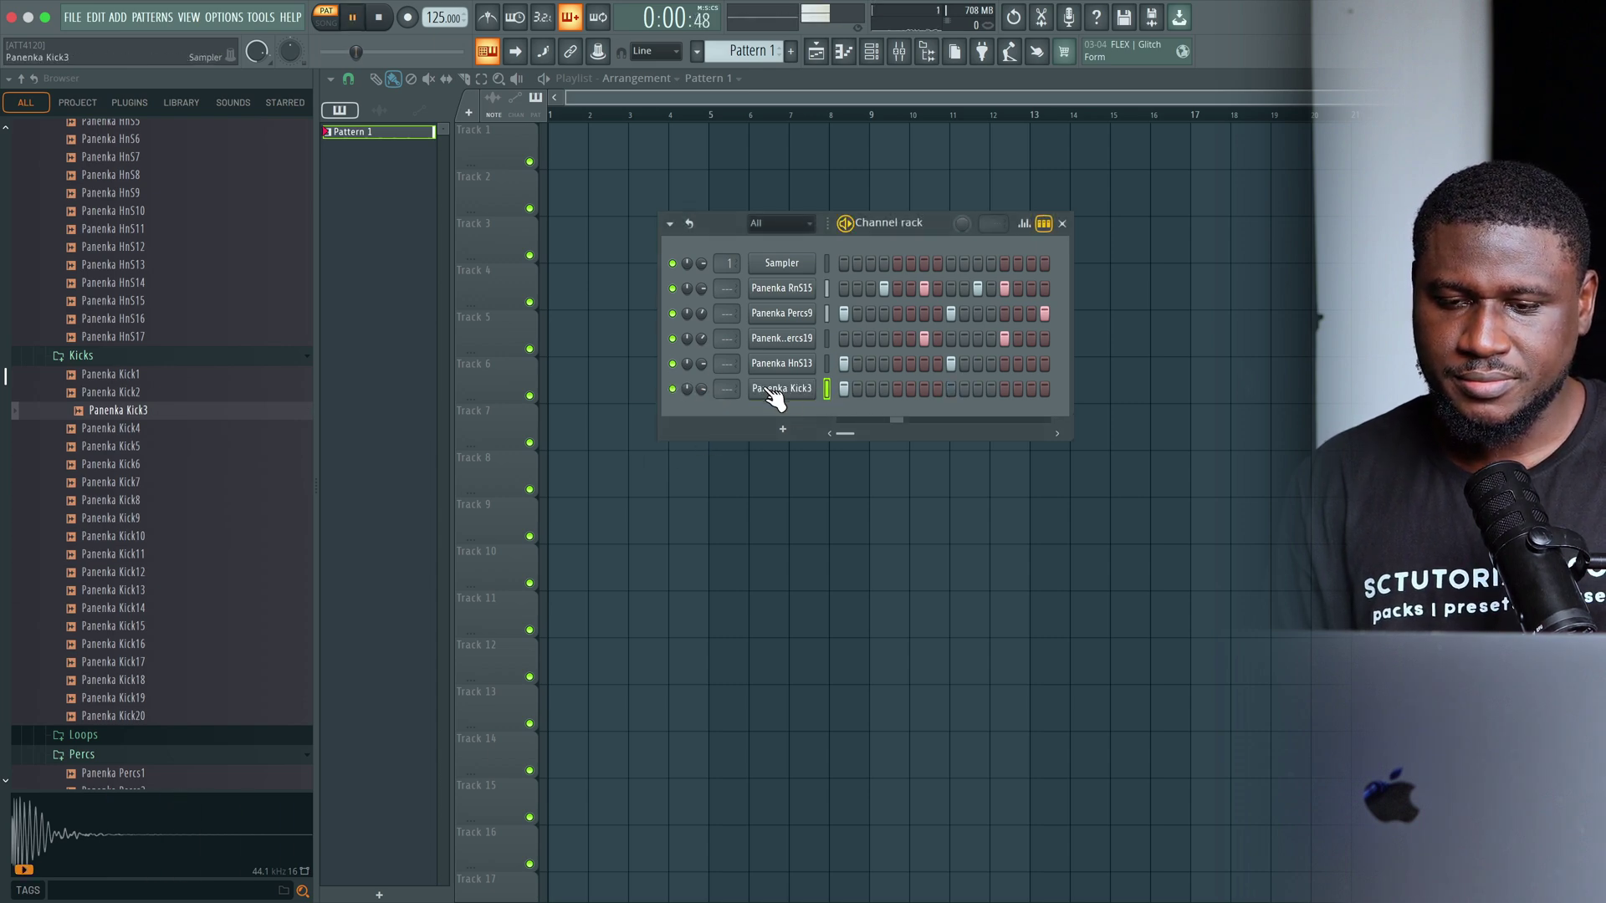
pyautogui.click(951, 389)
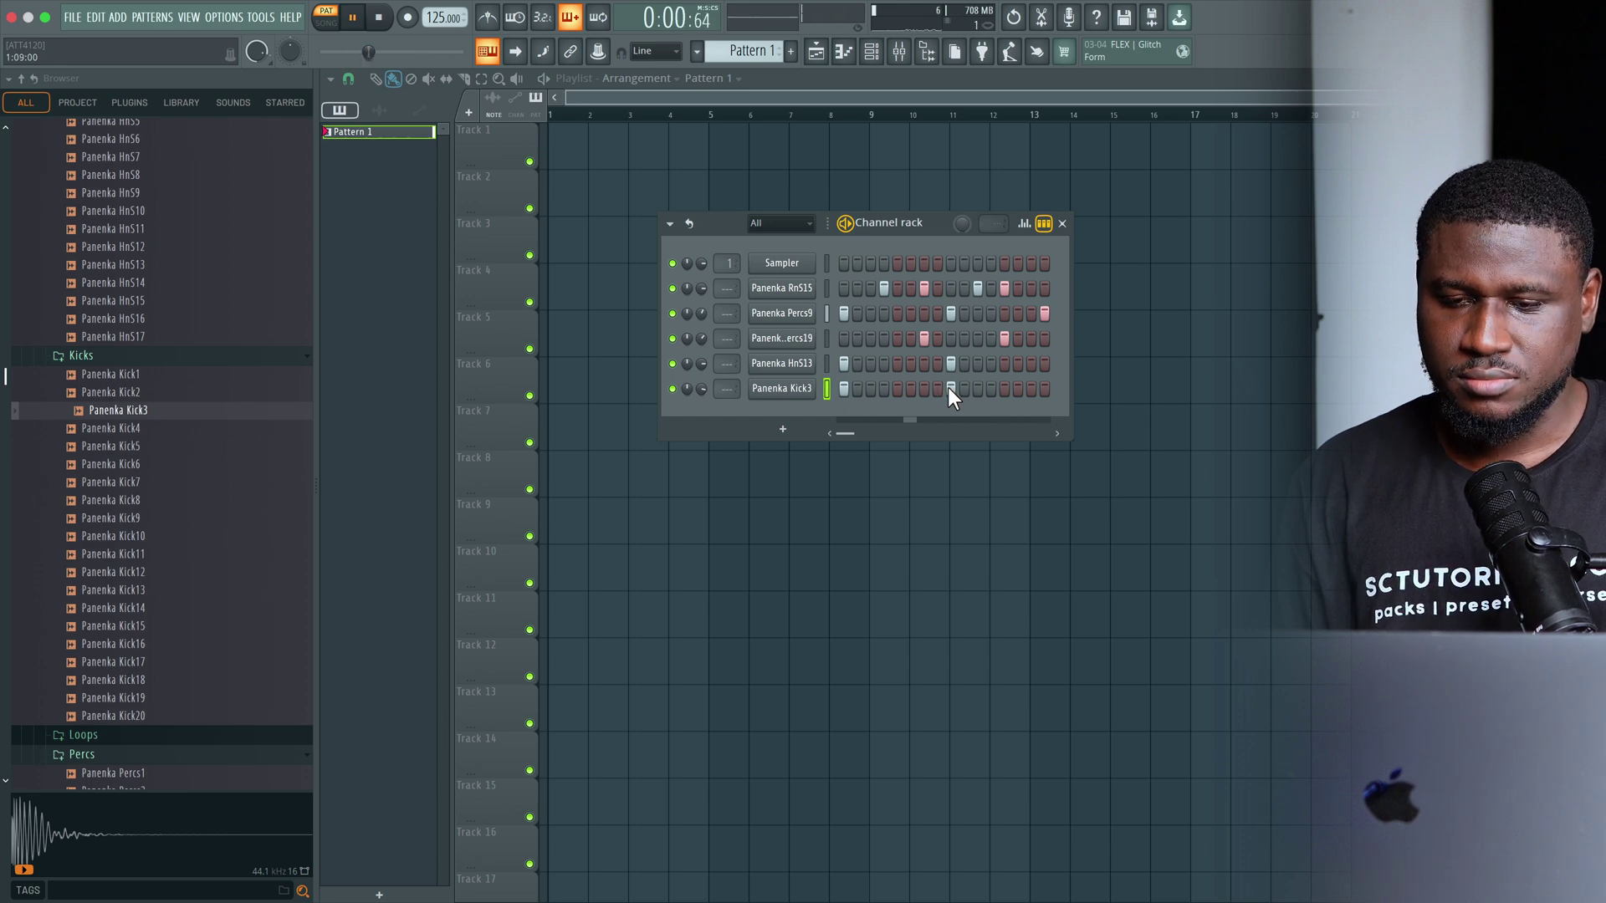
pyautogui.press('space')
pyautogui.rightClick(950, 389)
pyautogui.rightClick(844, 389)
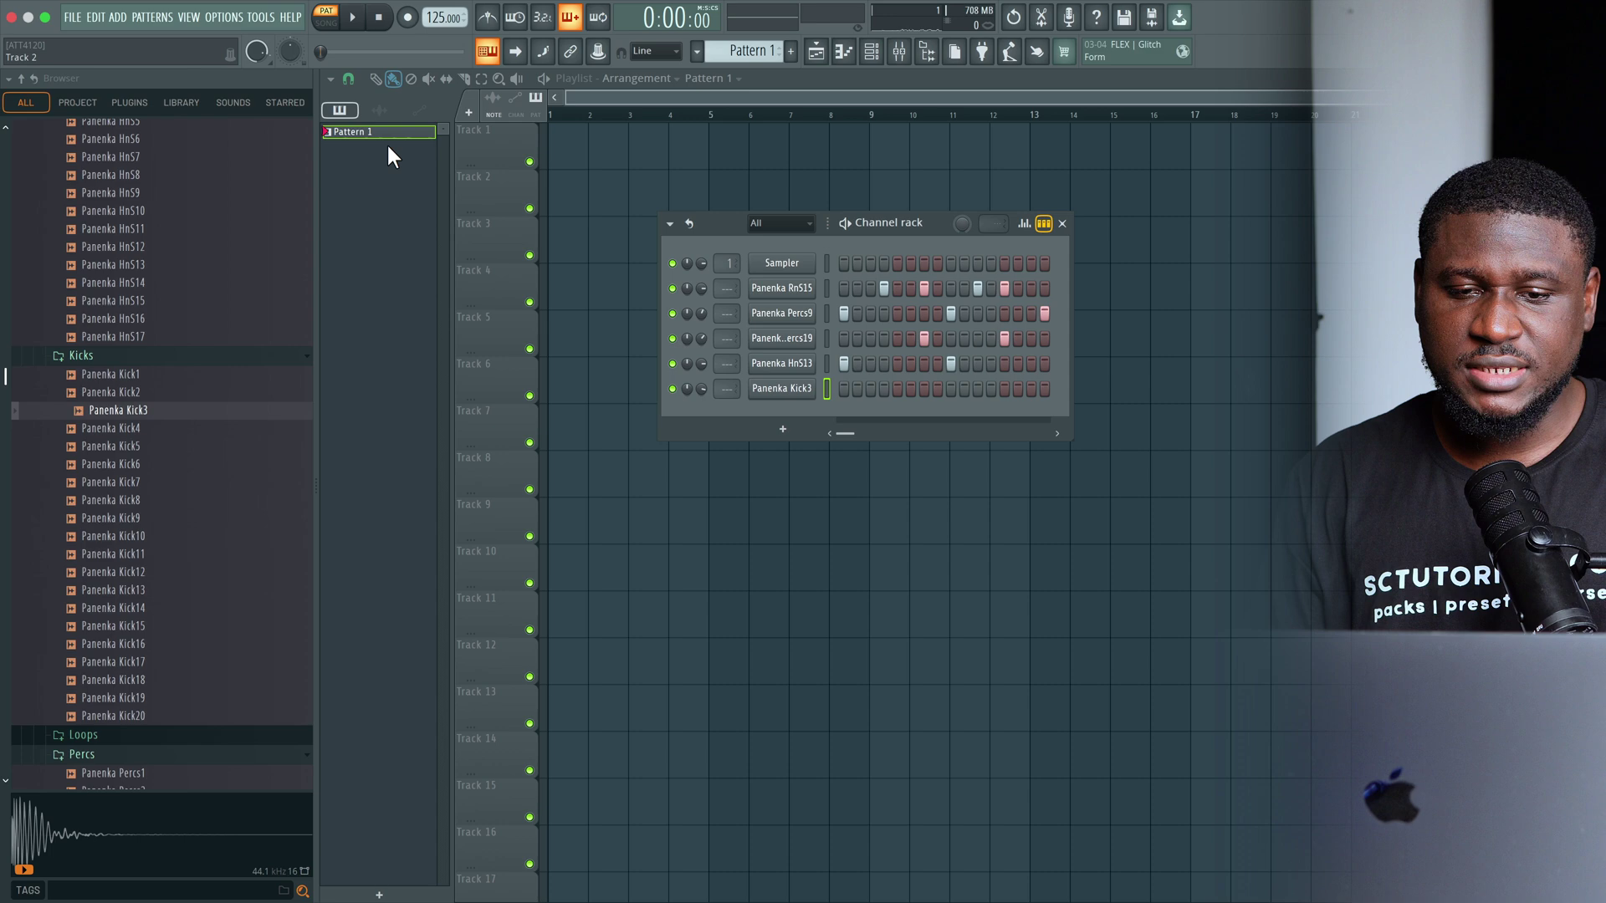
# Fill Track 1 bars 1–4 with Pattern 1 and place Pattern 2 at bar 1 of Track 2
pyautogui.press('F6')
pyautogui.click(565, 134)
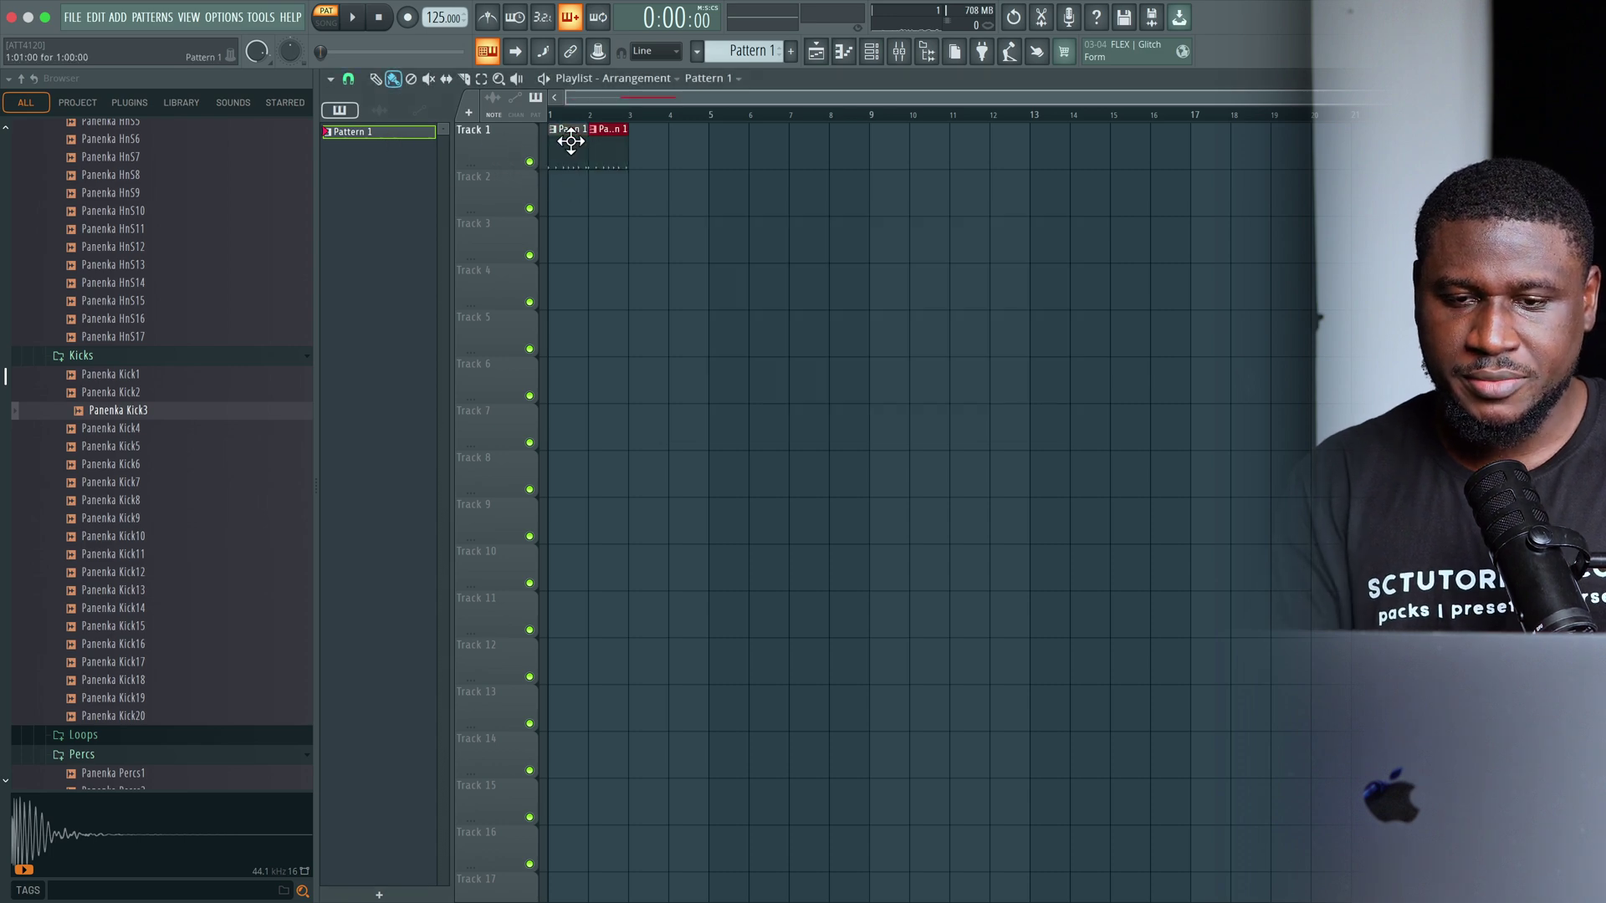
pyautogui.hotkey('ctrl', 'b')
pyautogui.hotkey('ctrl', 'b')
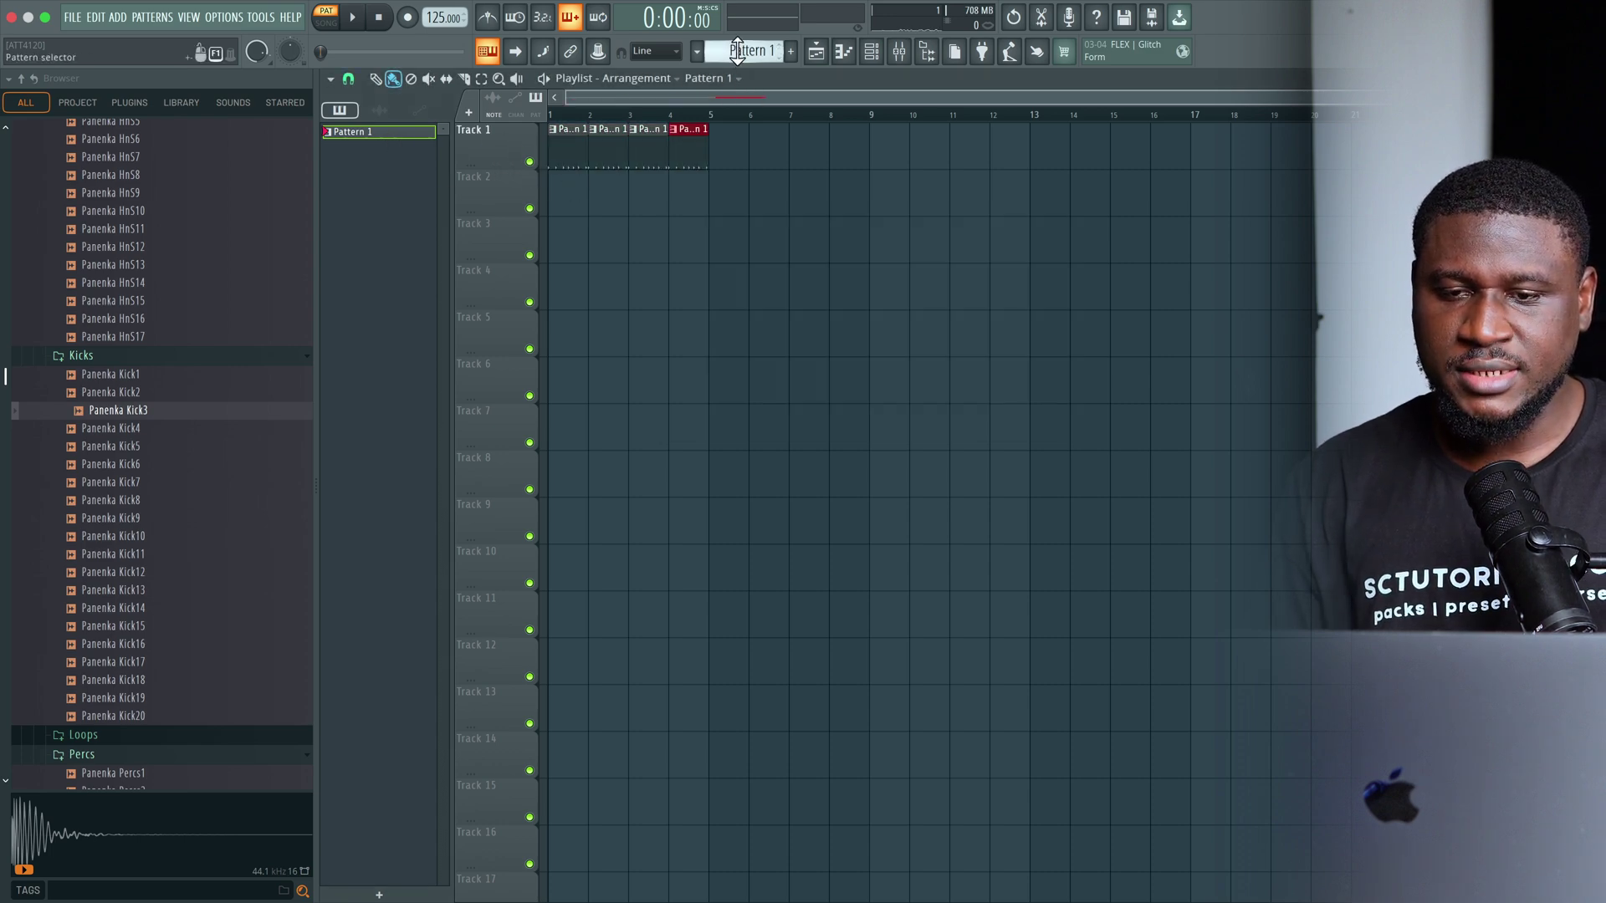
pyautogui.scroll(2, 736, 42)
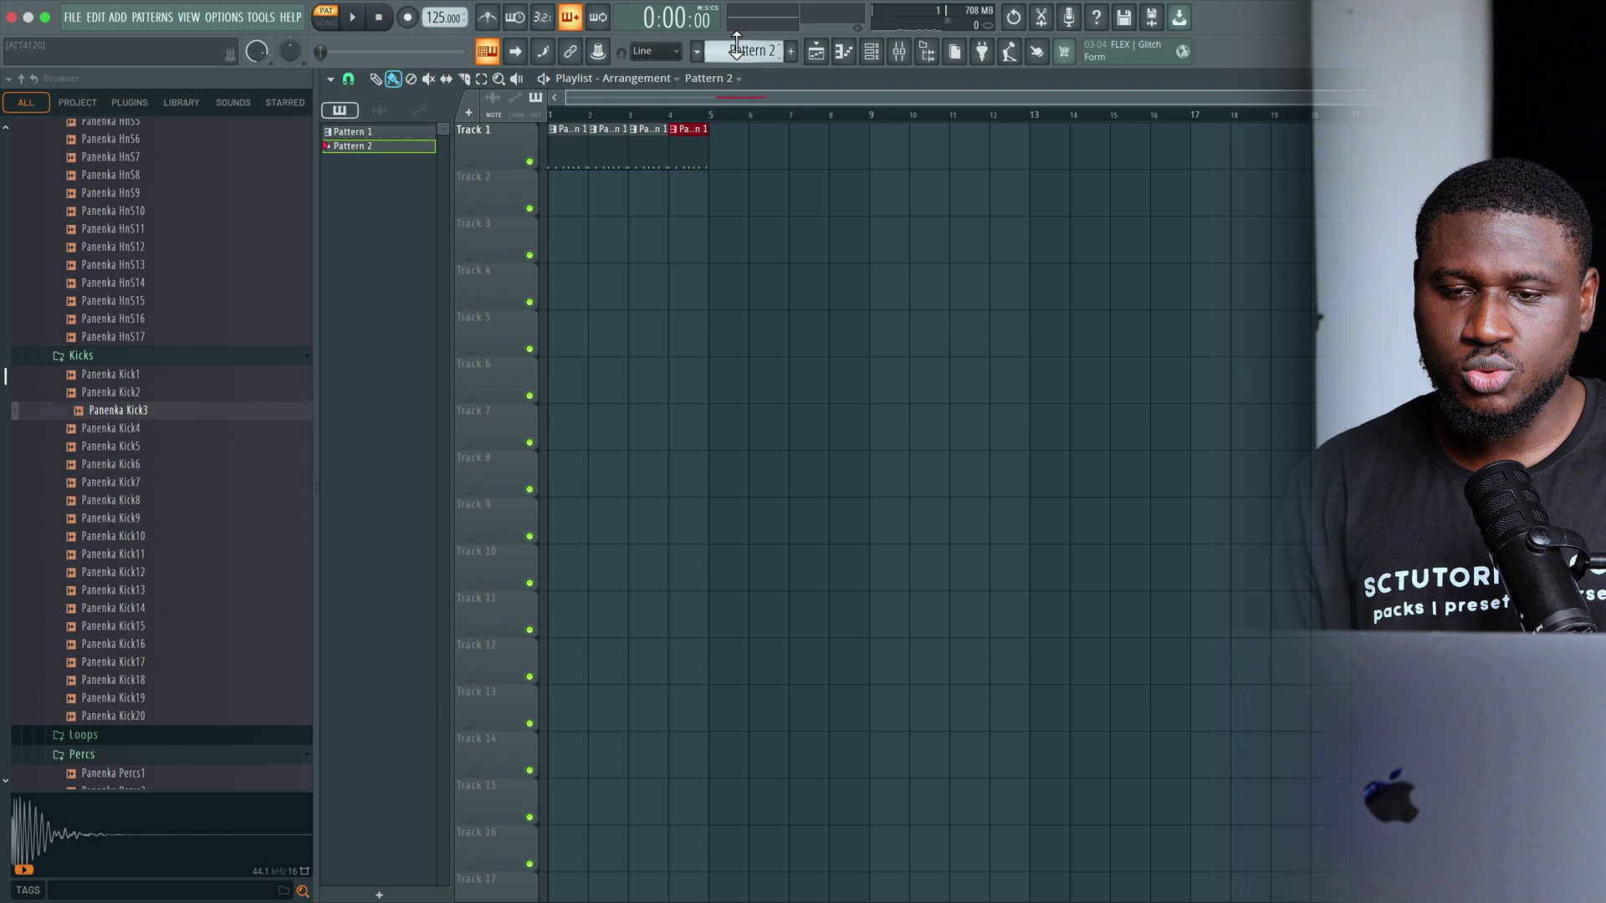
pyautogui.click(564, 185)
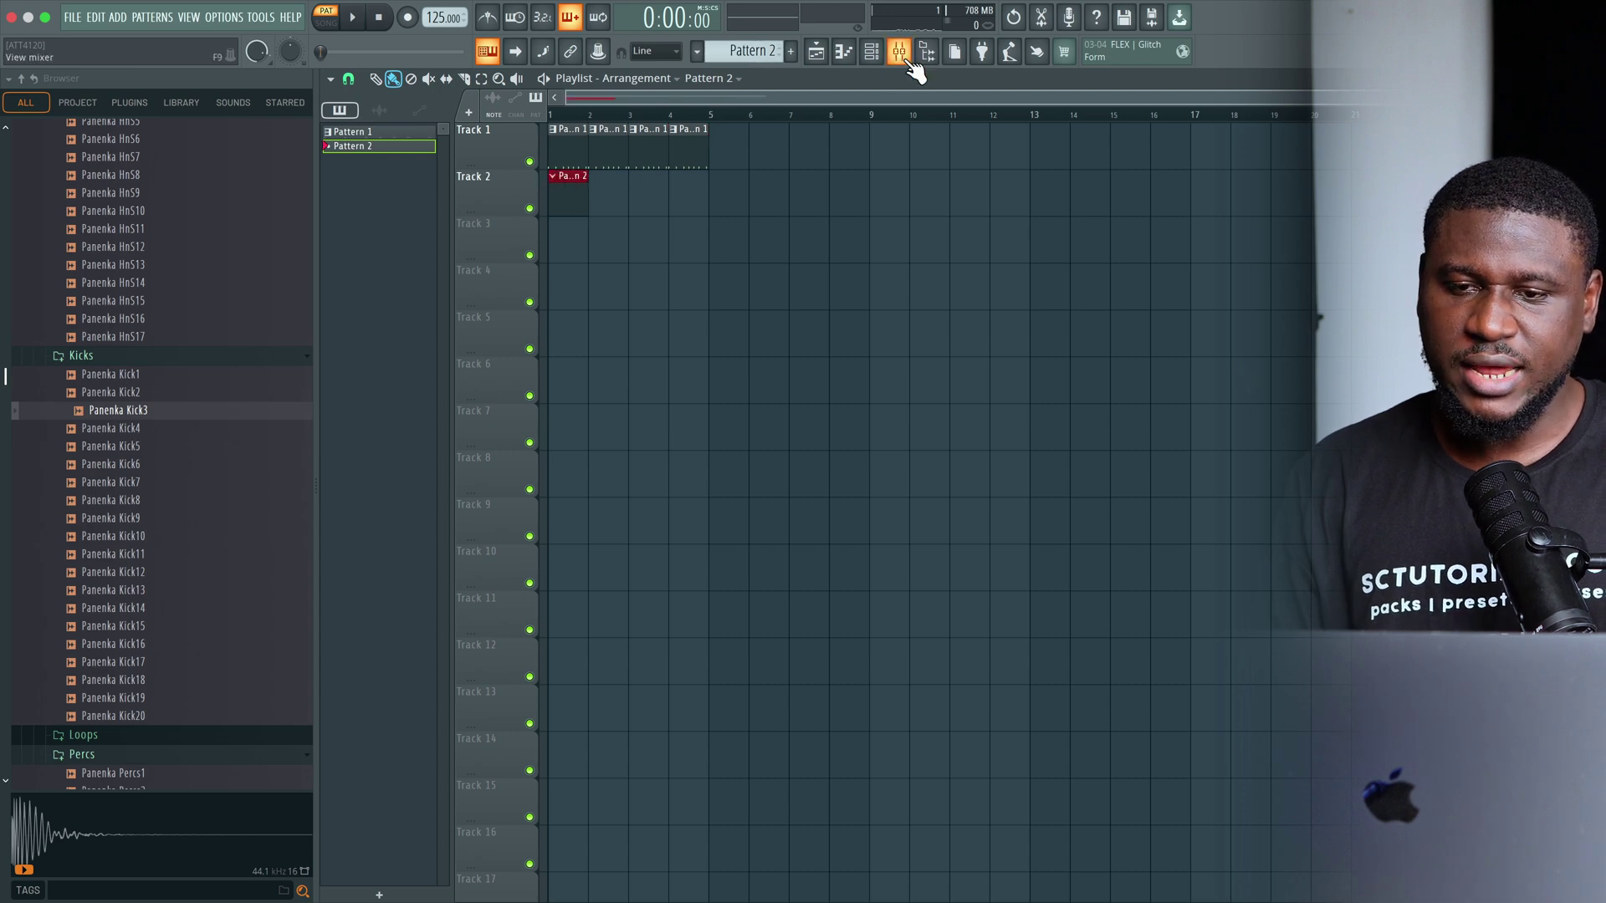
# Turn on the first Kick3 step in Pattern 2 and play in Song mode
pyautogui.click(871, 51)
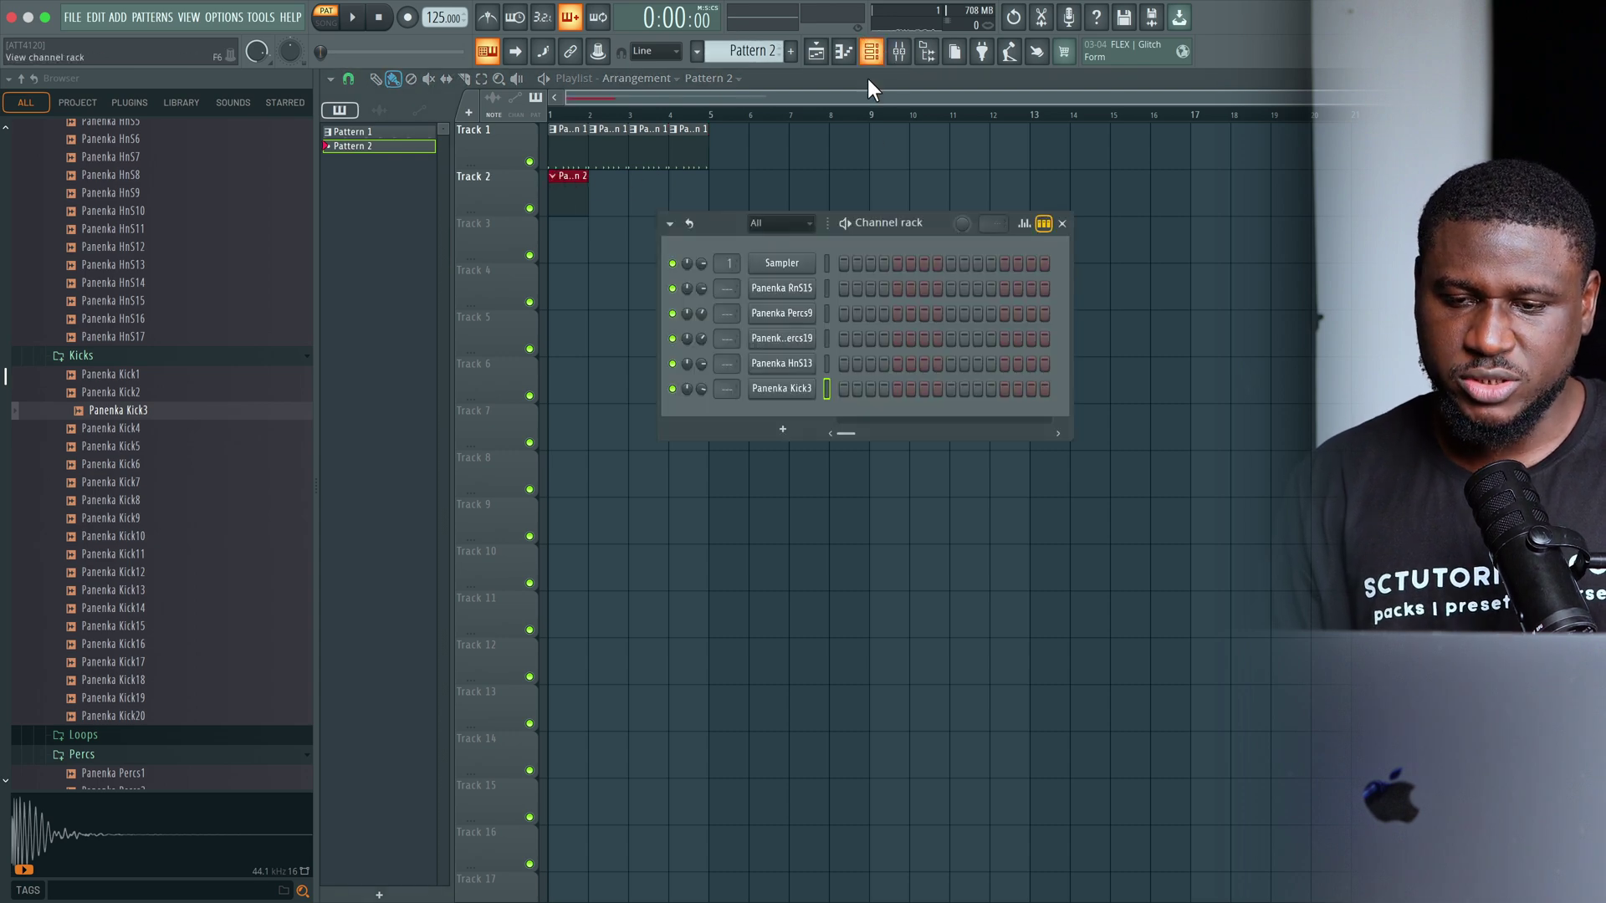
pyautogui.click(843, 390)
pyautogui.click(325, 23)
pyautogui.press('space')
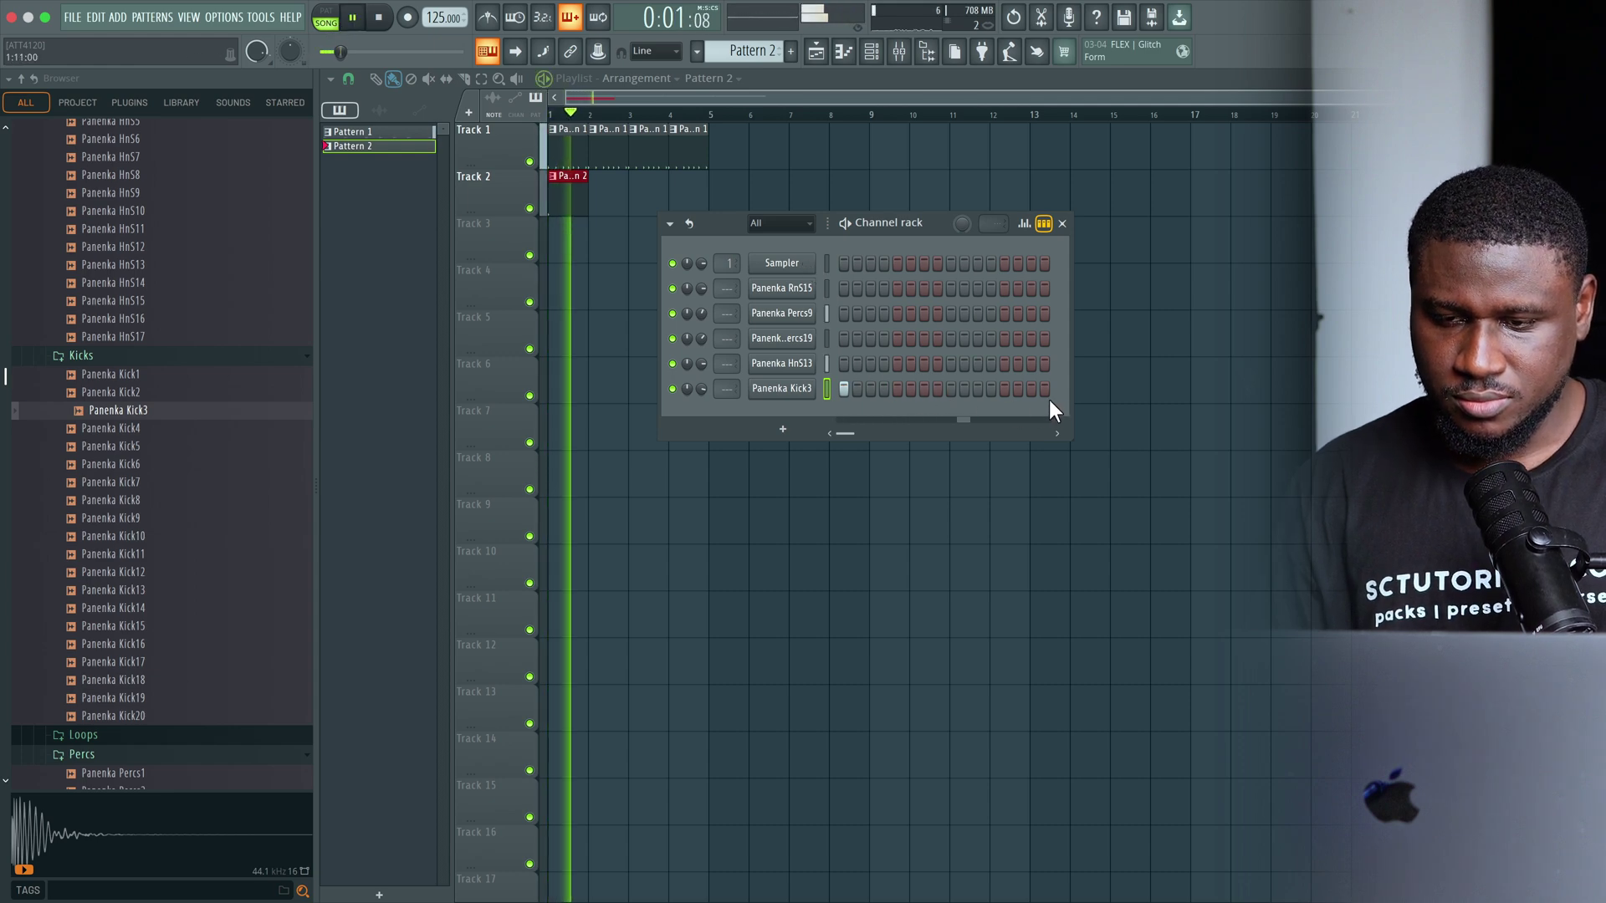
pyautogui.press('space')
# Extend Pattern 2 to two bars with Kick3 hits on step 17 and later in bar two
pyautogui.moveTo(1073, 398); pyautogui.dragTo(1161, 389)
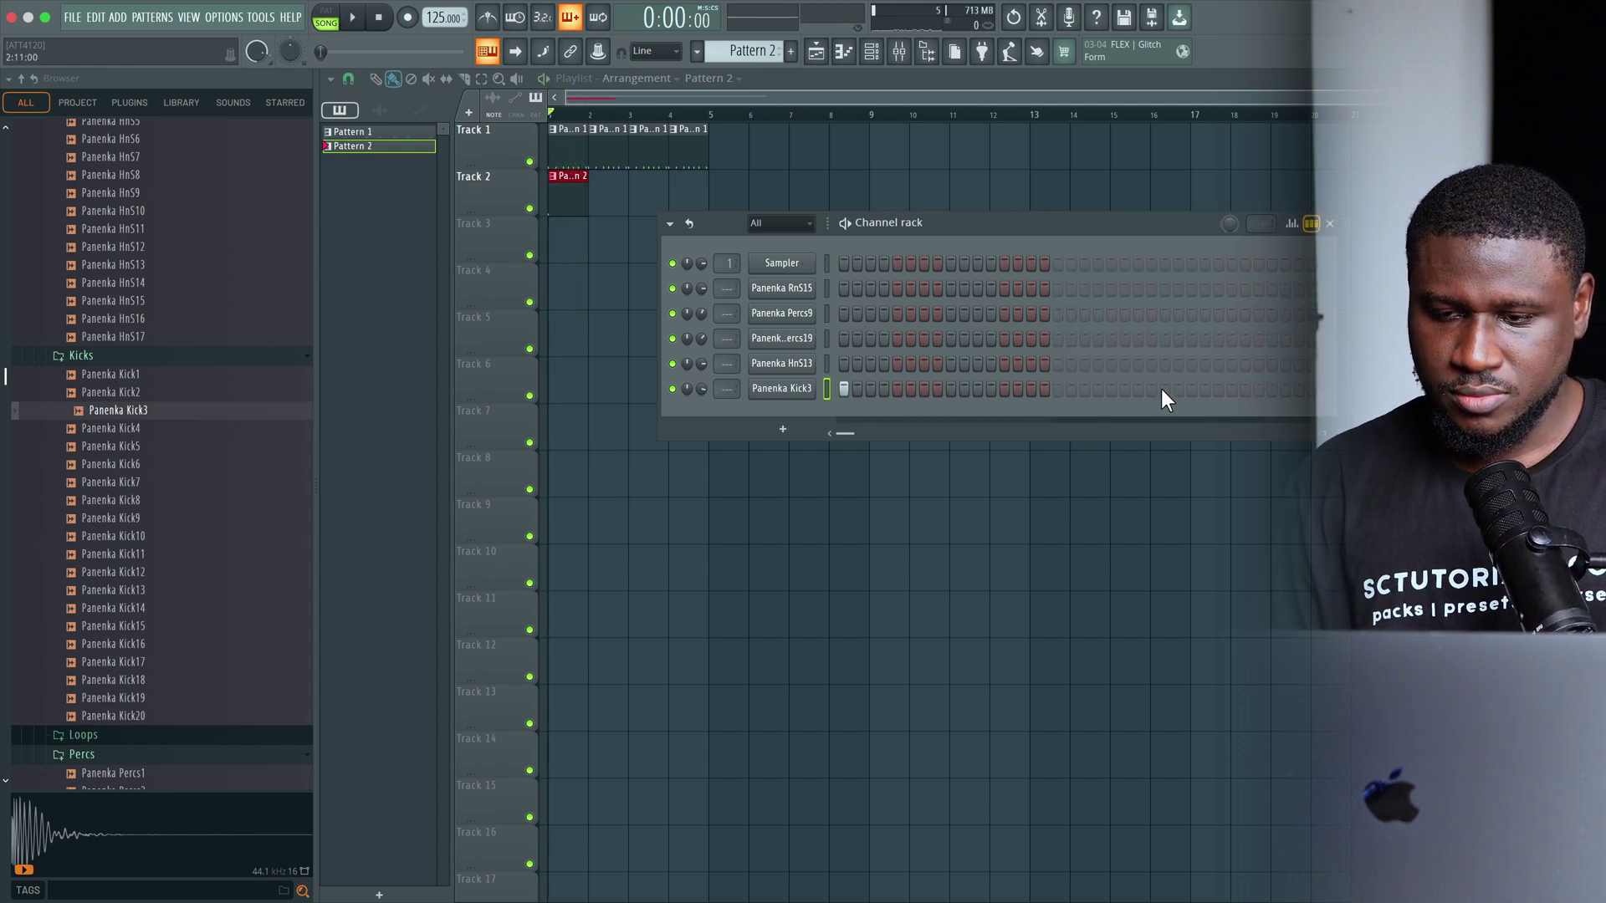
pyautogui.press('space')
pyautogui.click(1058, 388)
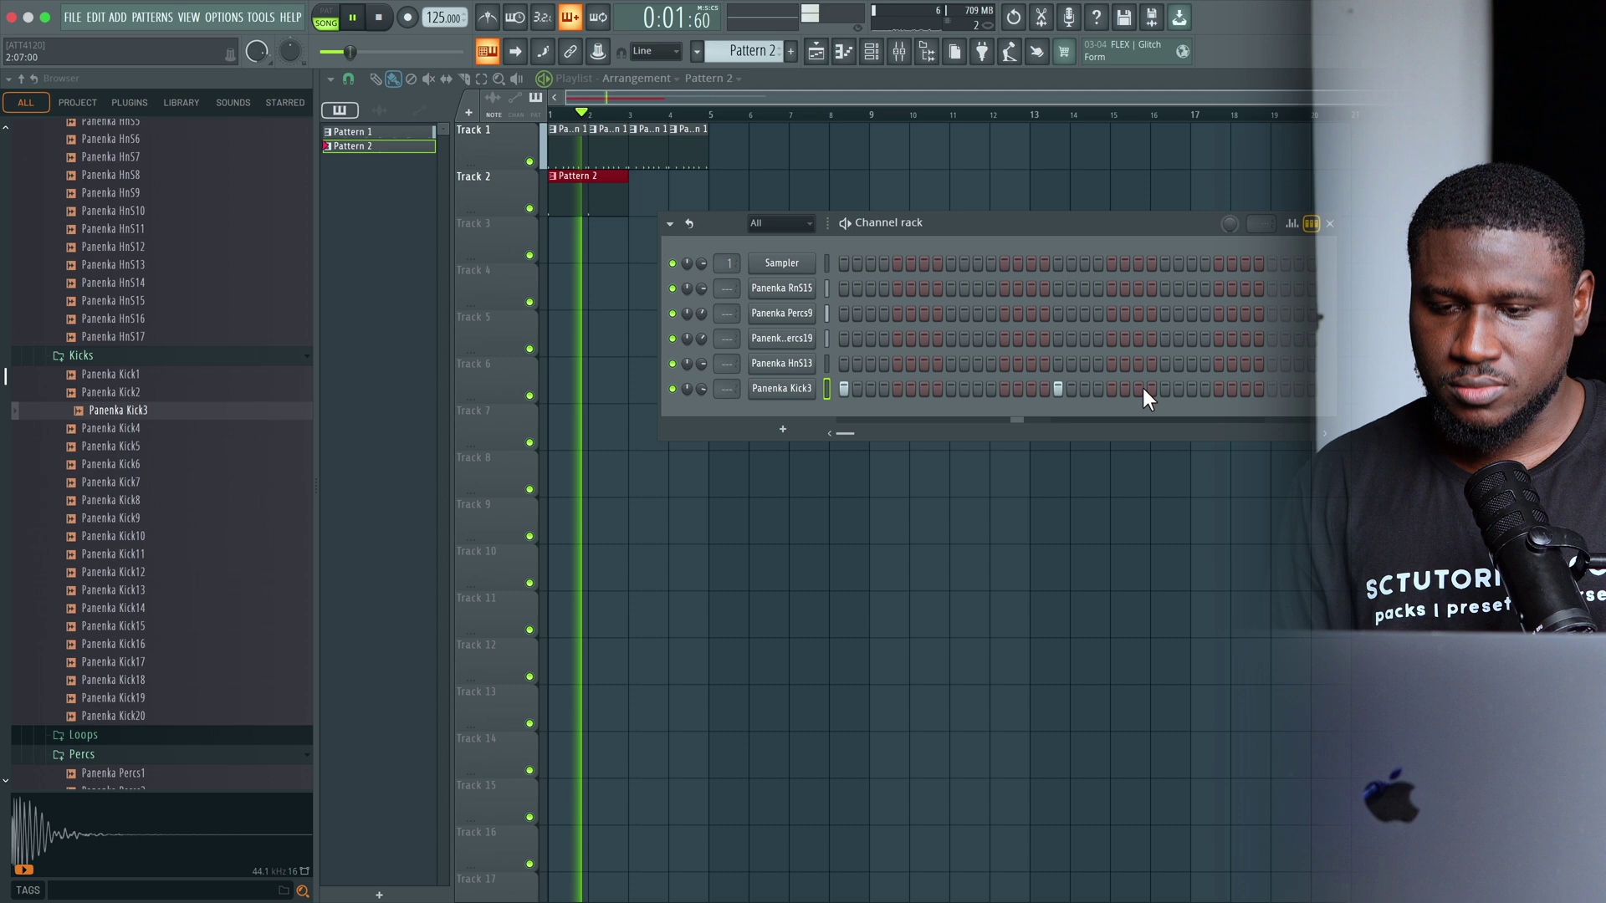
pyautogui.click(1168, 392)
pyautogui.click(1226, 389)
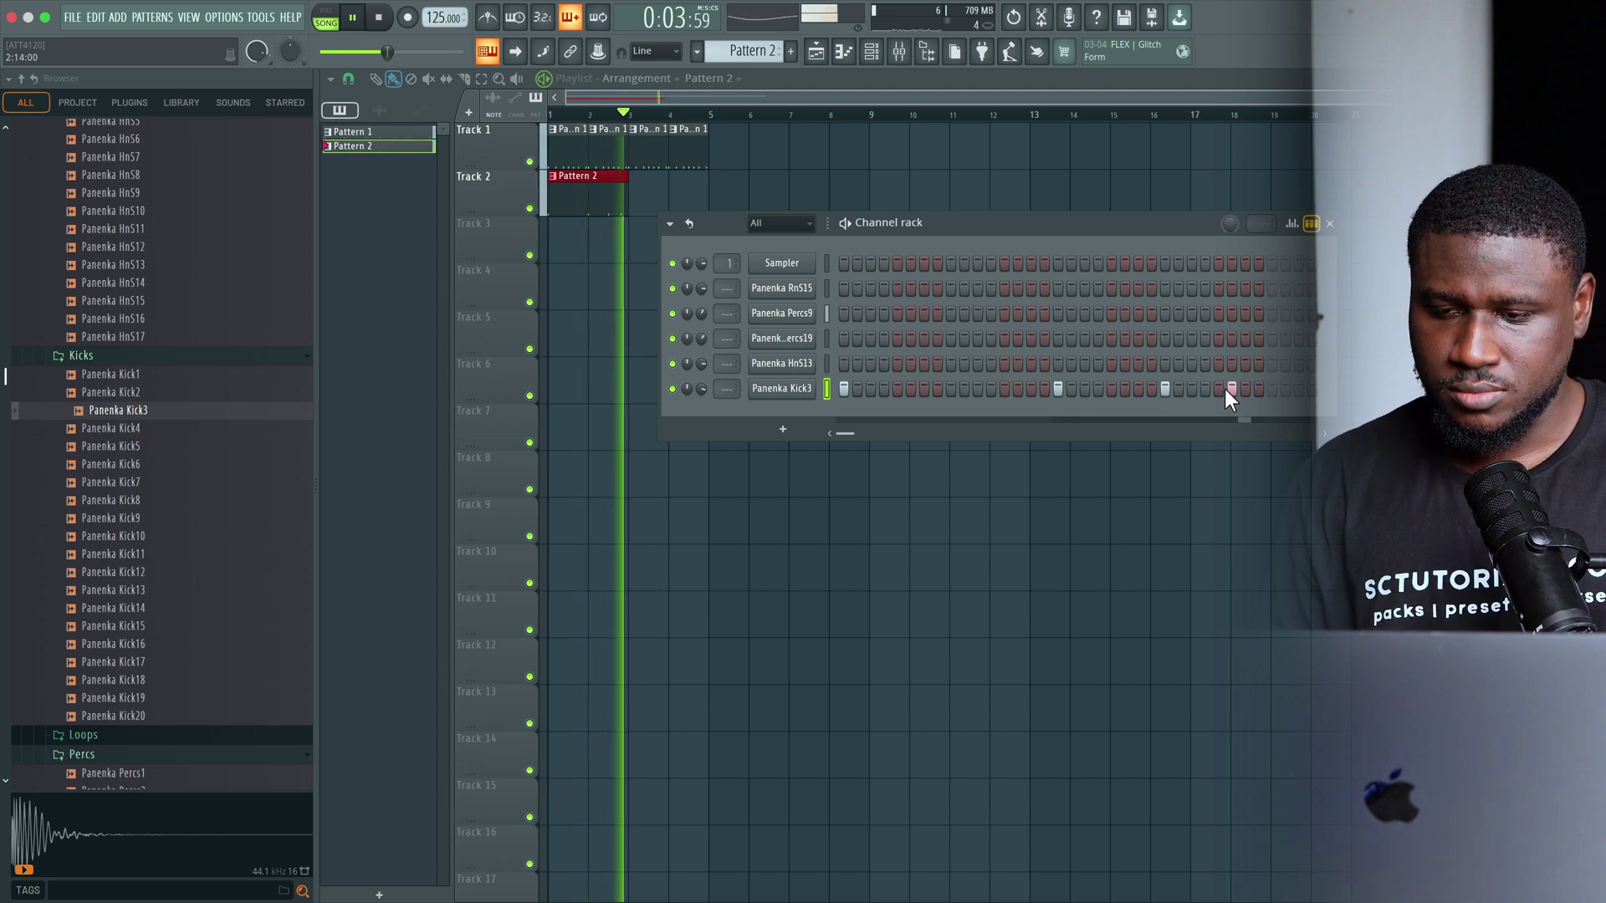
pyautogui.click(1226, 389)
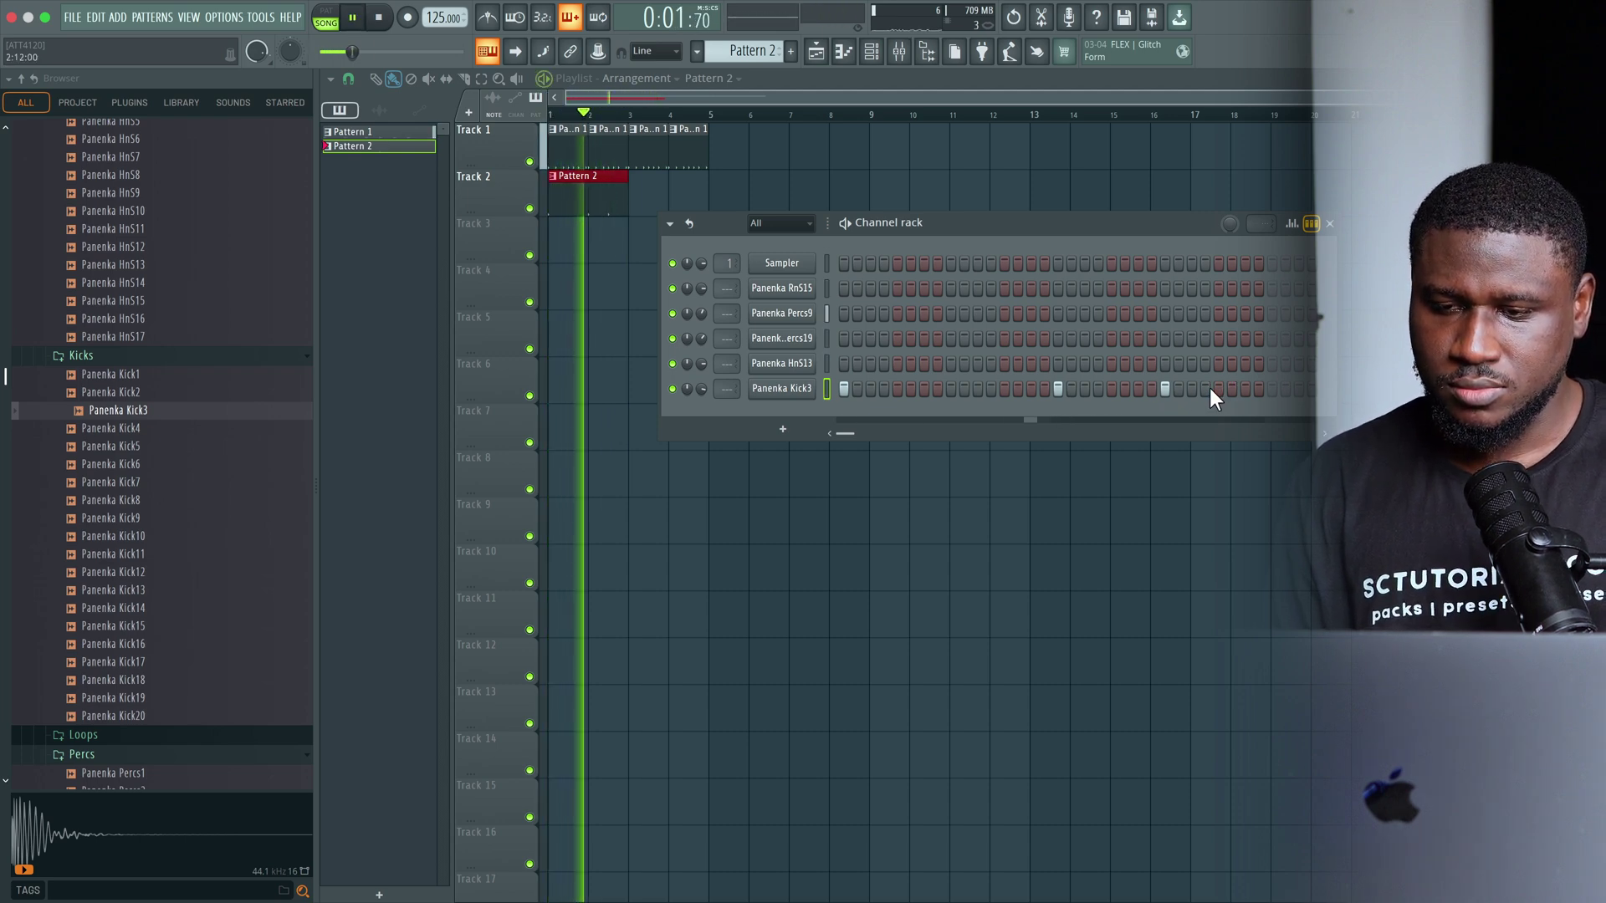
pyautogui.click(1216, 388)
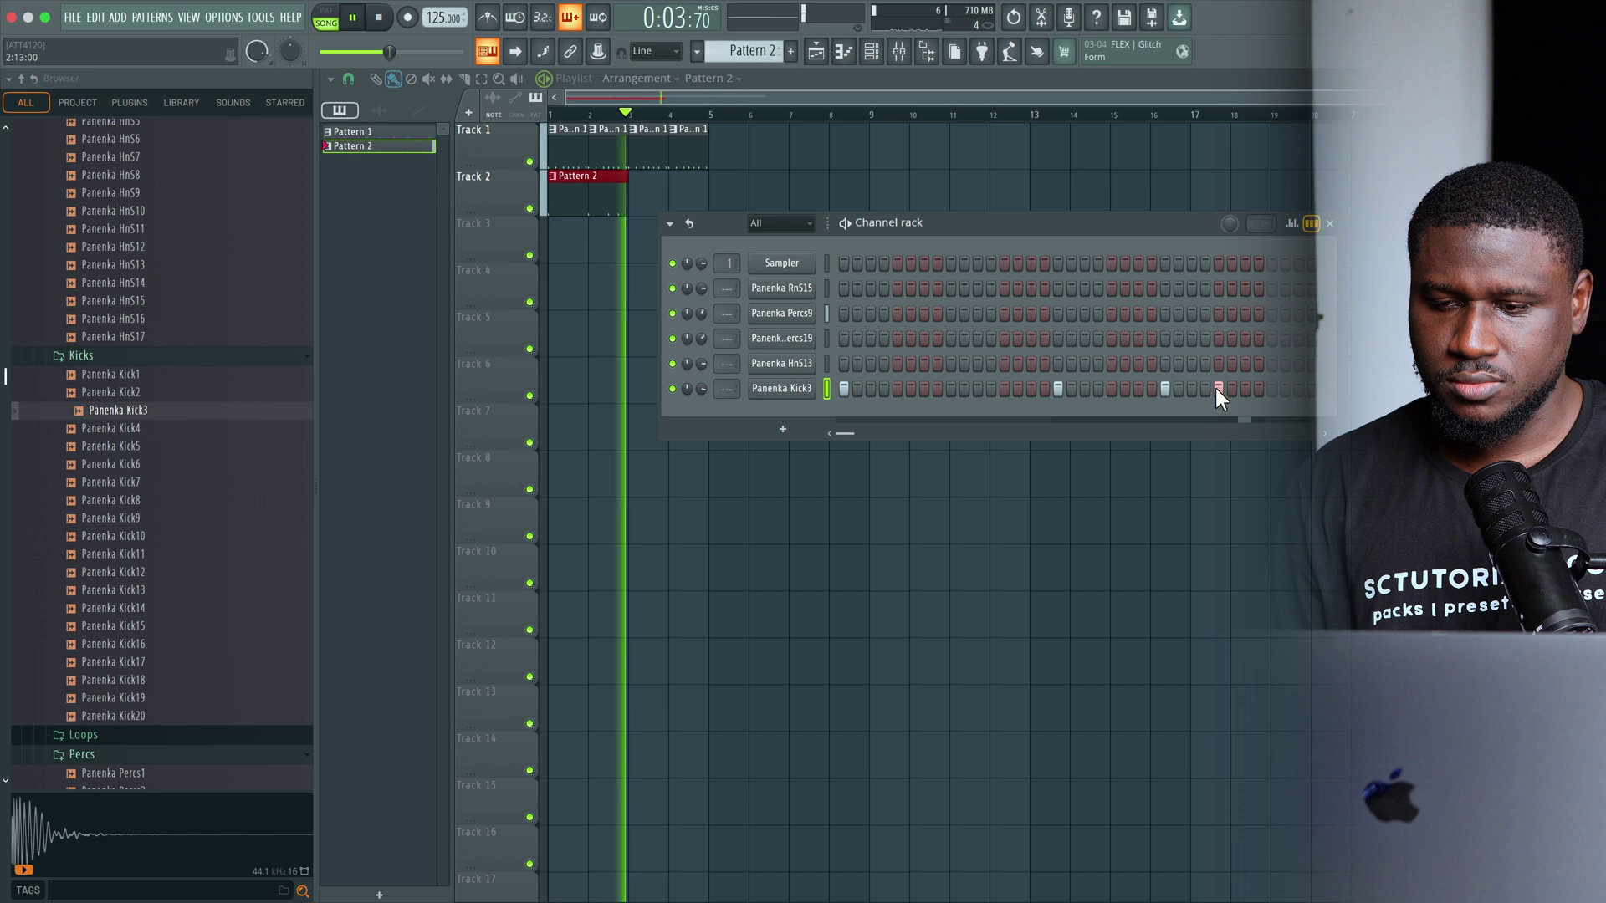
pyautogui.press('space')
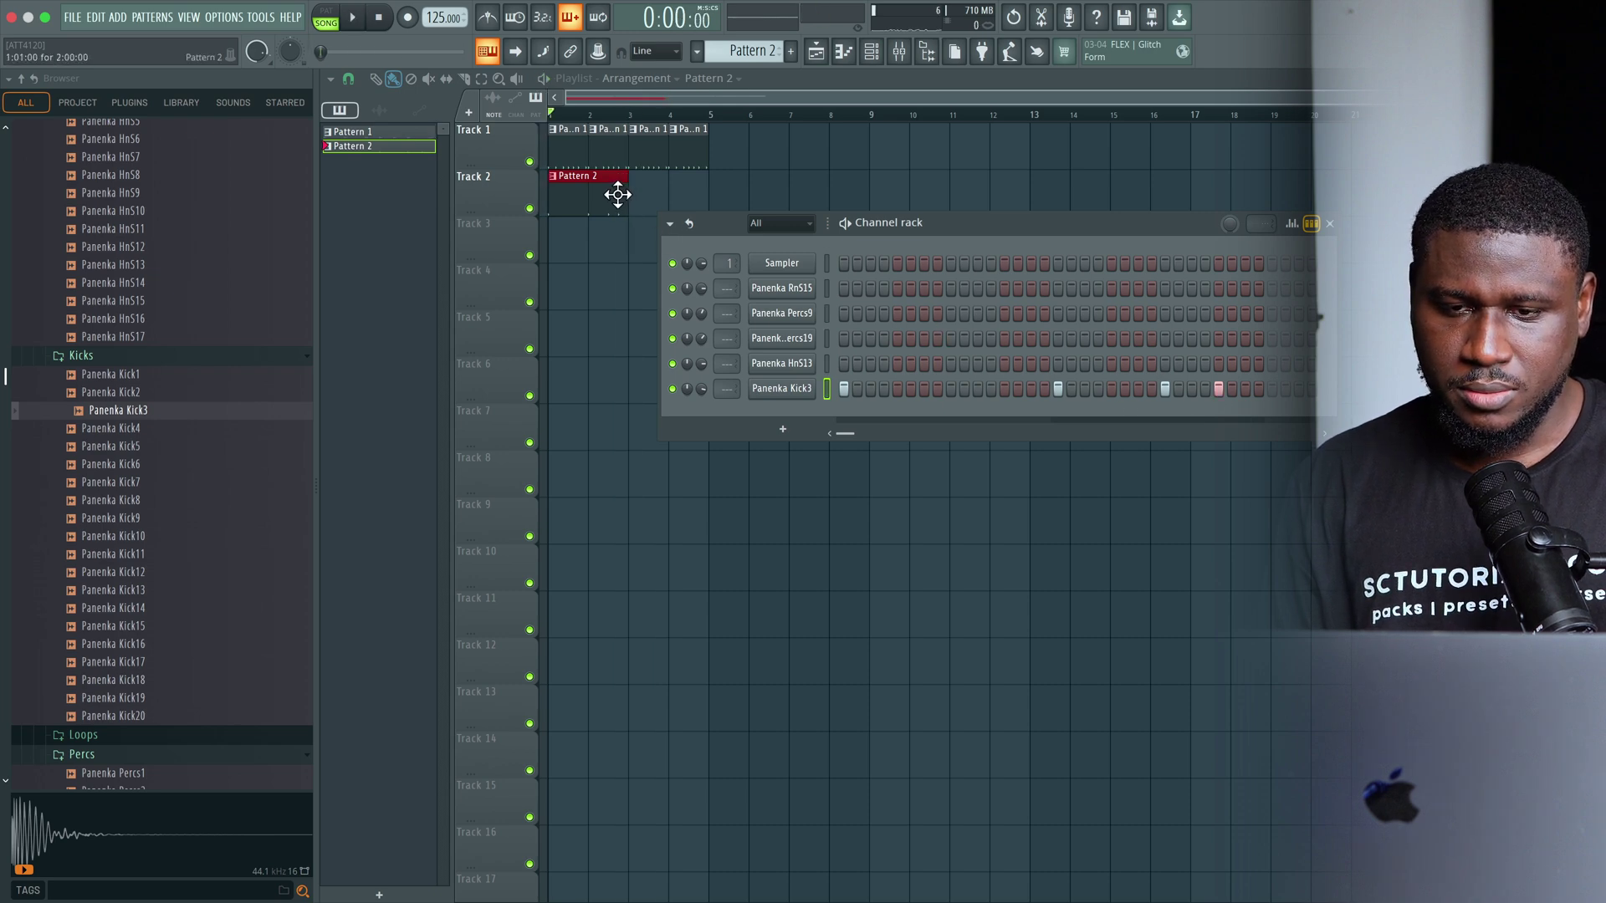
# Paint Pattern 2 at bar 3 of Track 2 and make it unique as Pattern 3
pyautogui.click(648, 207)
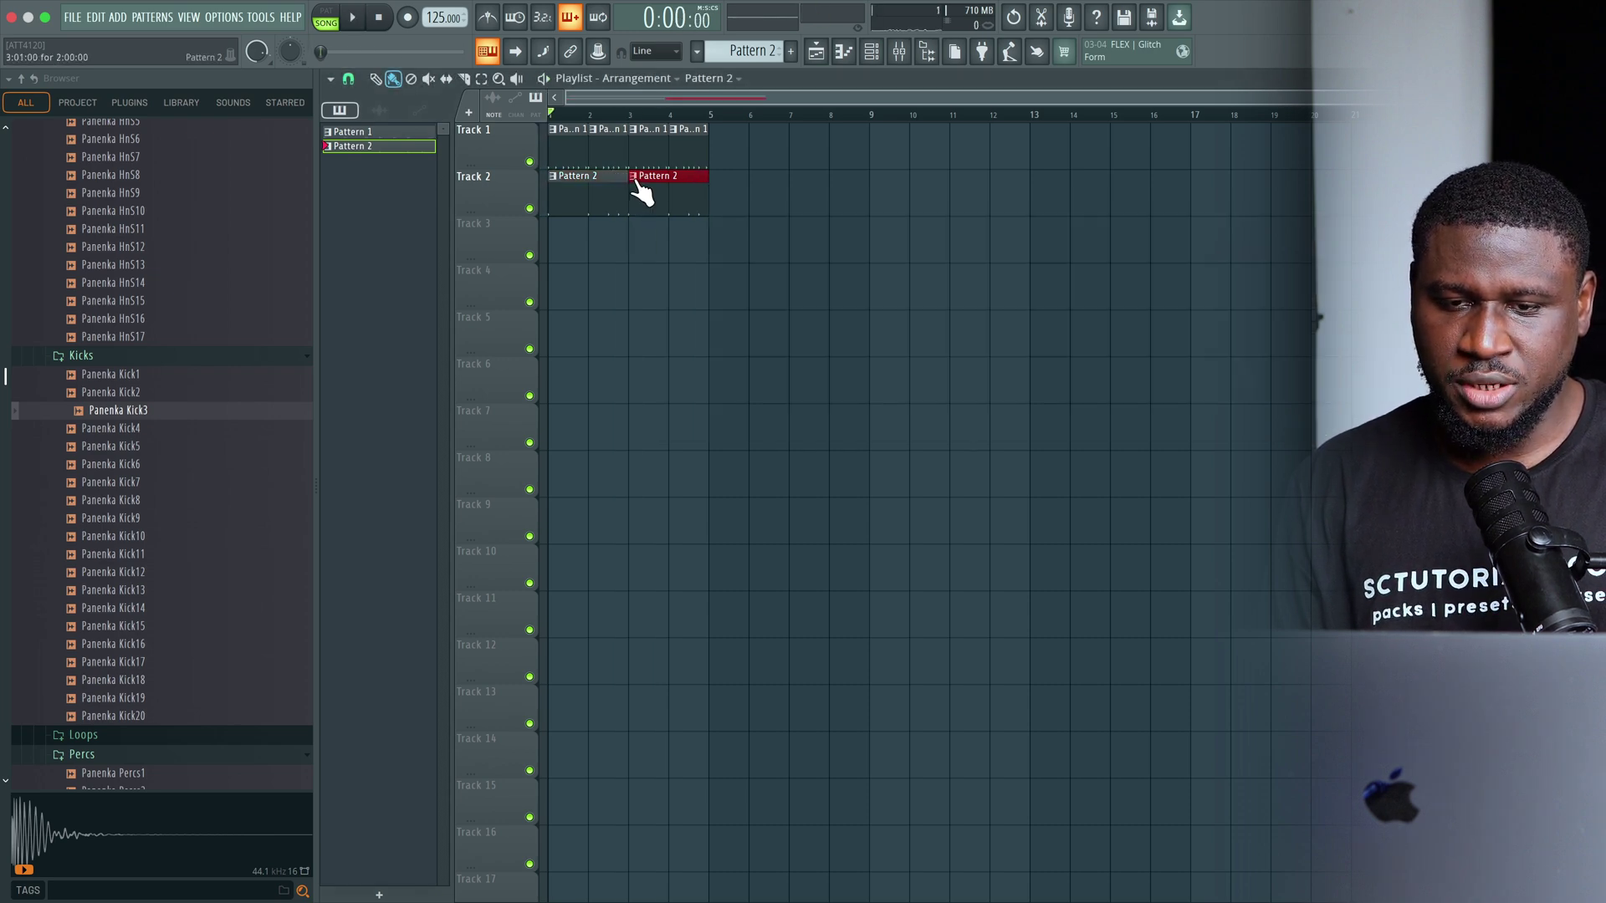
pyautogui.click(635, 179)
pyautogui.click(661, 335)
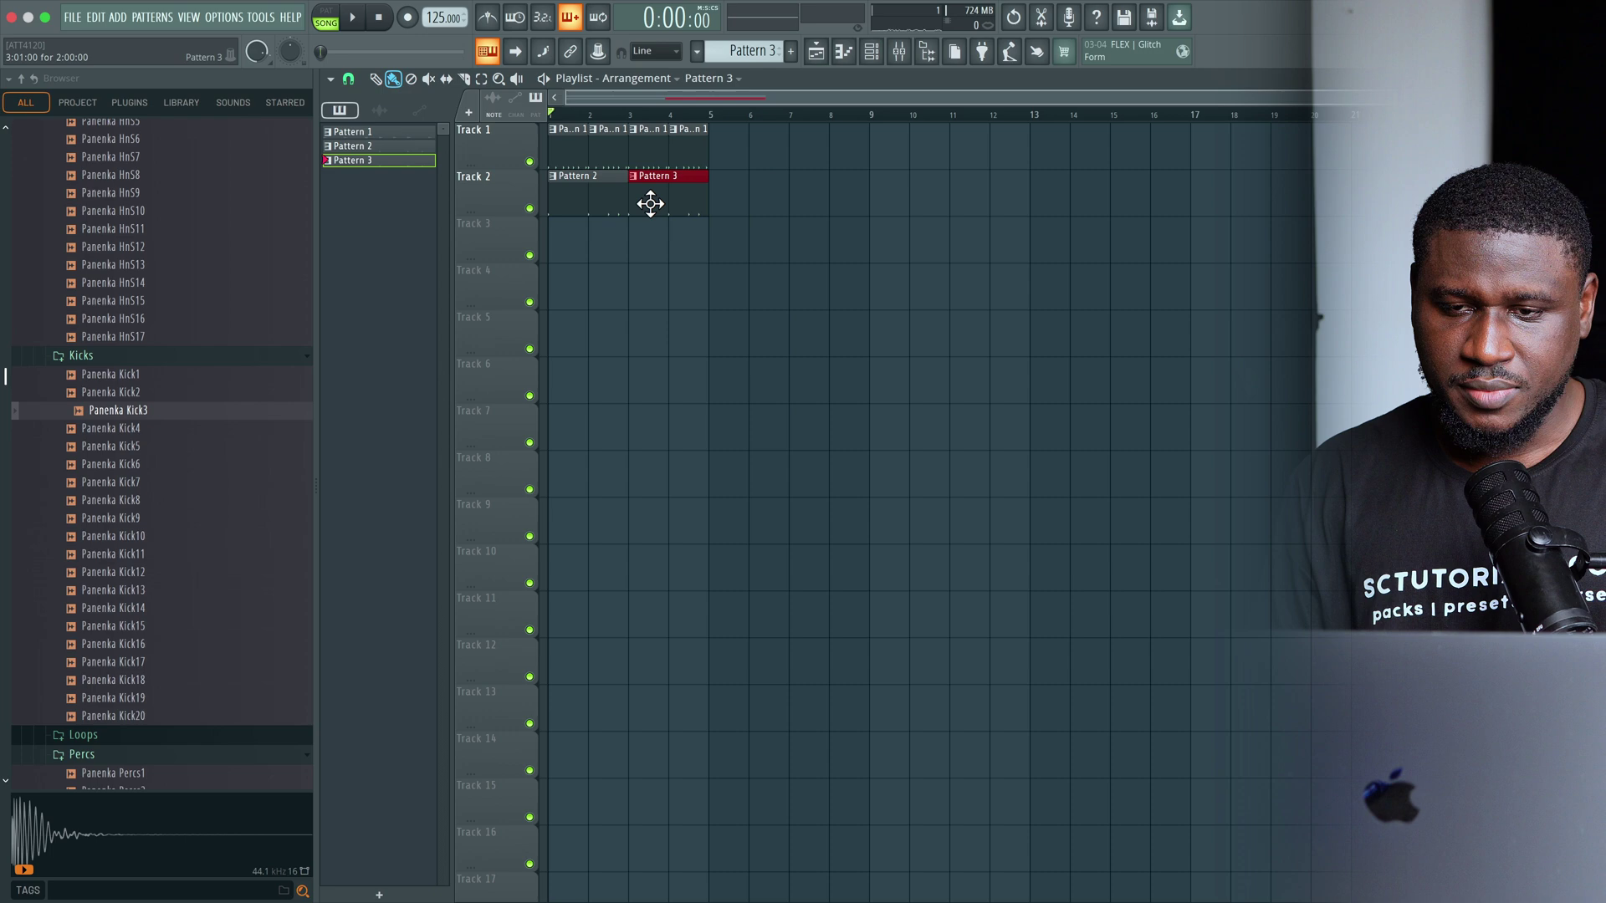
# Add an extra Kick3 hit to Pattern 3 and expand the Loops folder
pyautogui.click(872, 62)
pyautogui.press('space')
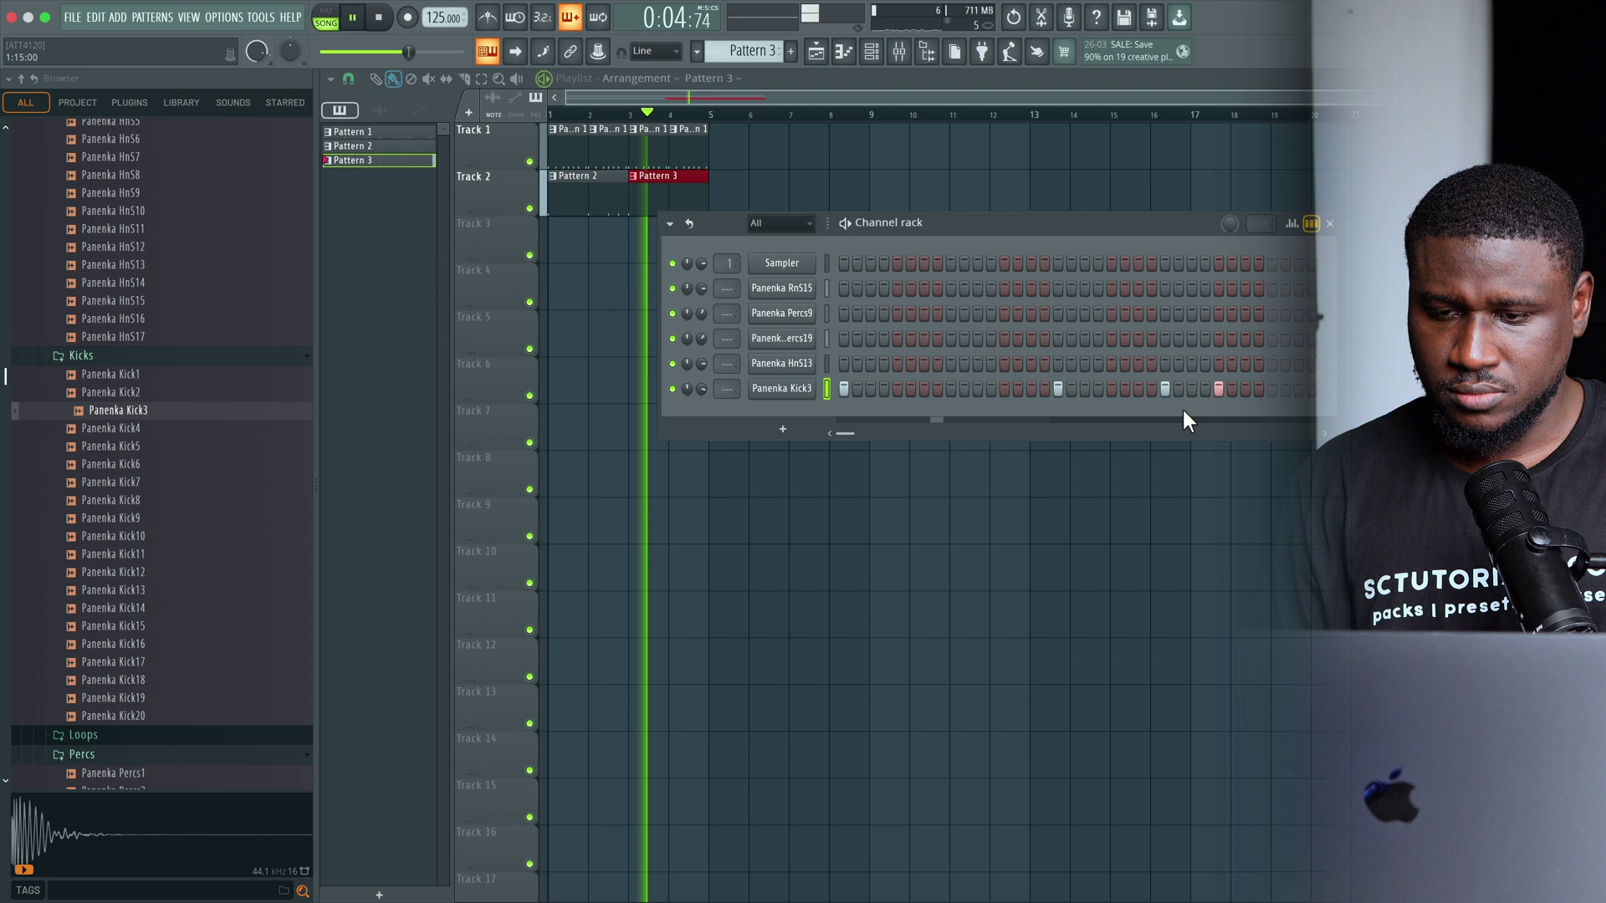
pyautogui.click(1245, 390)
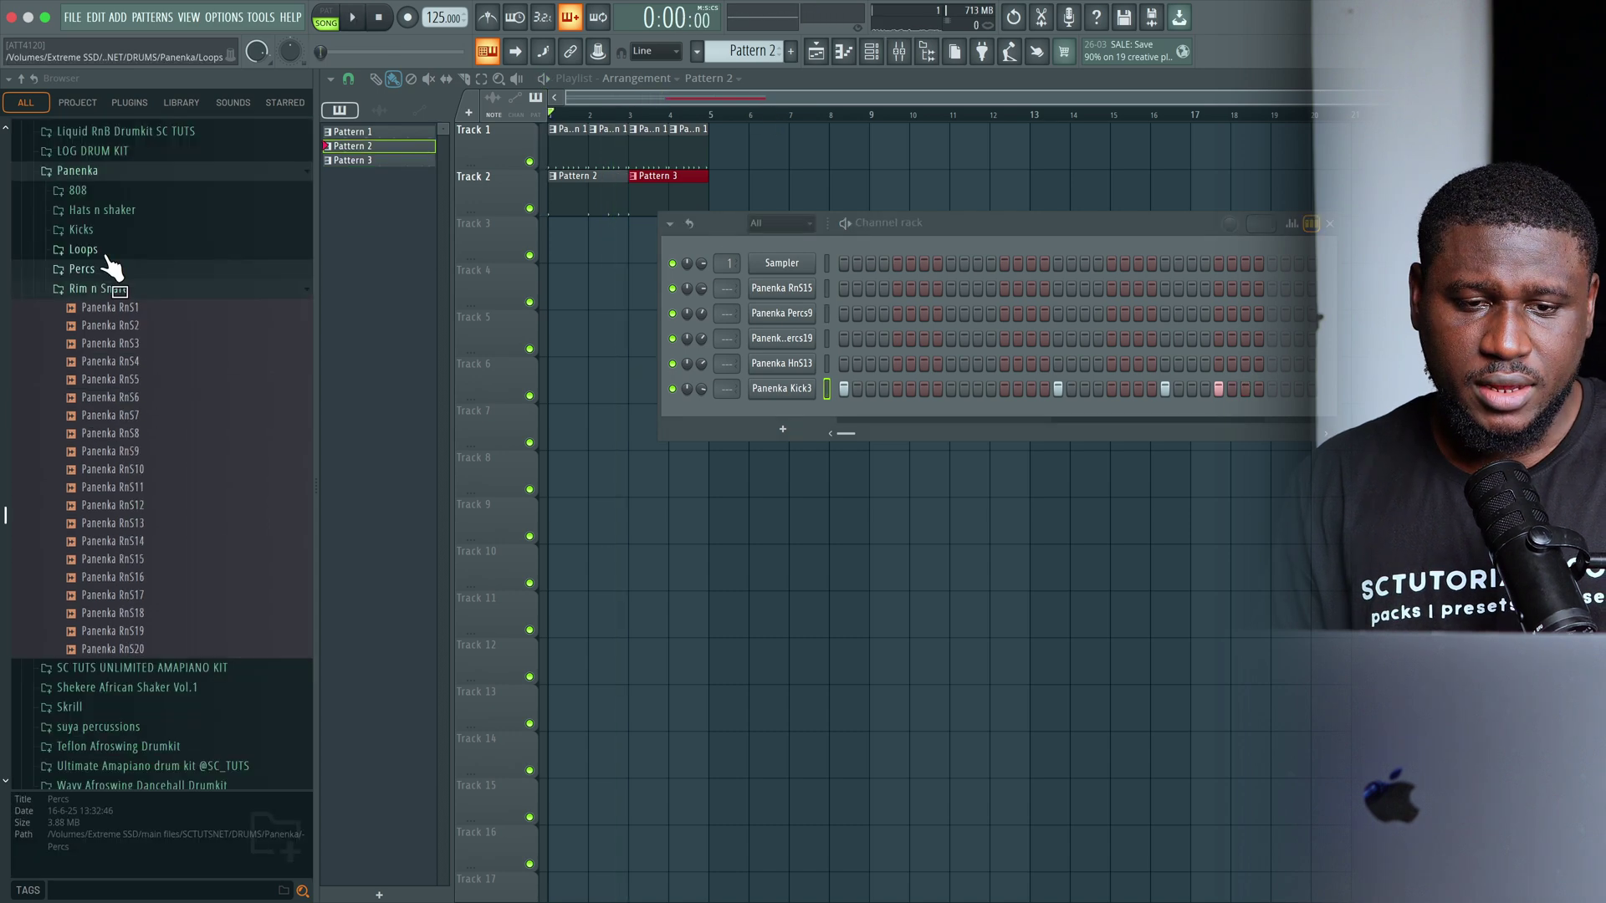
pyautogui.click(107, 255)
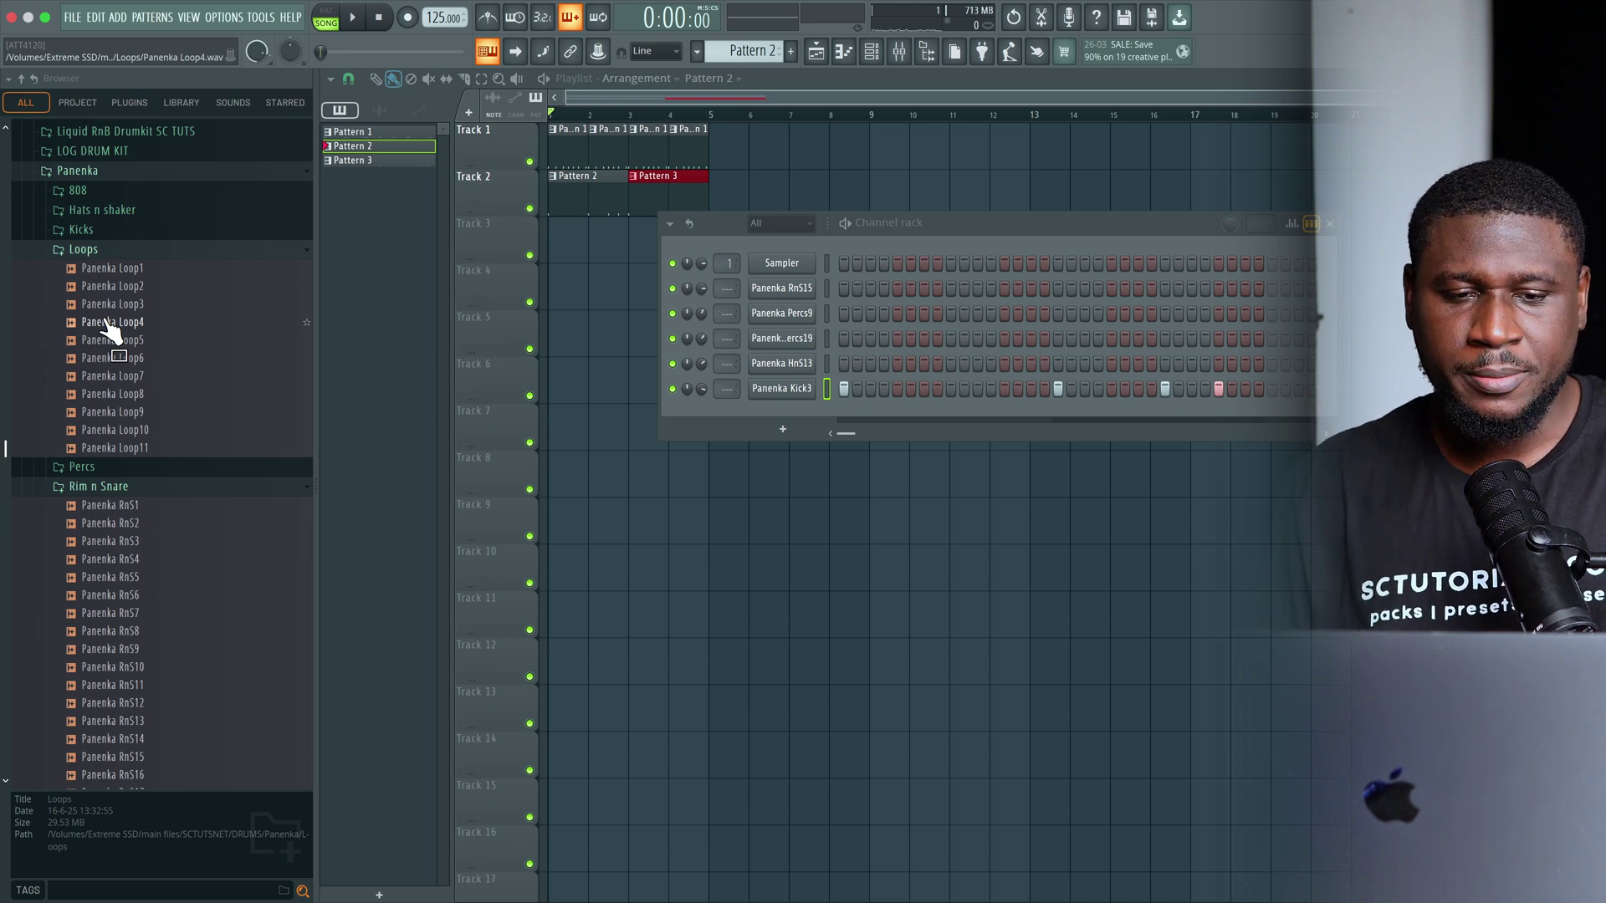
# Audition Panenka Loop2–4 and place Panenka Loop7 on Track 3
pyautogui.click(107, 323)
pyautogui.click(120, 309)
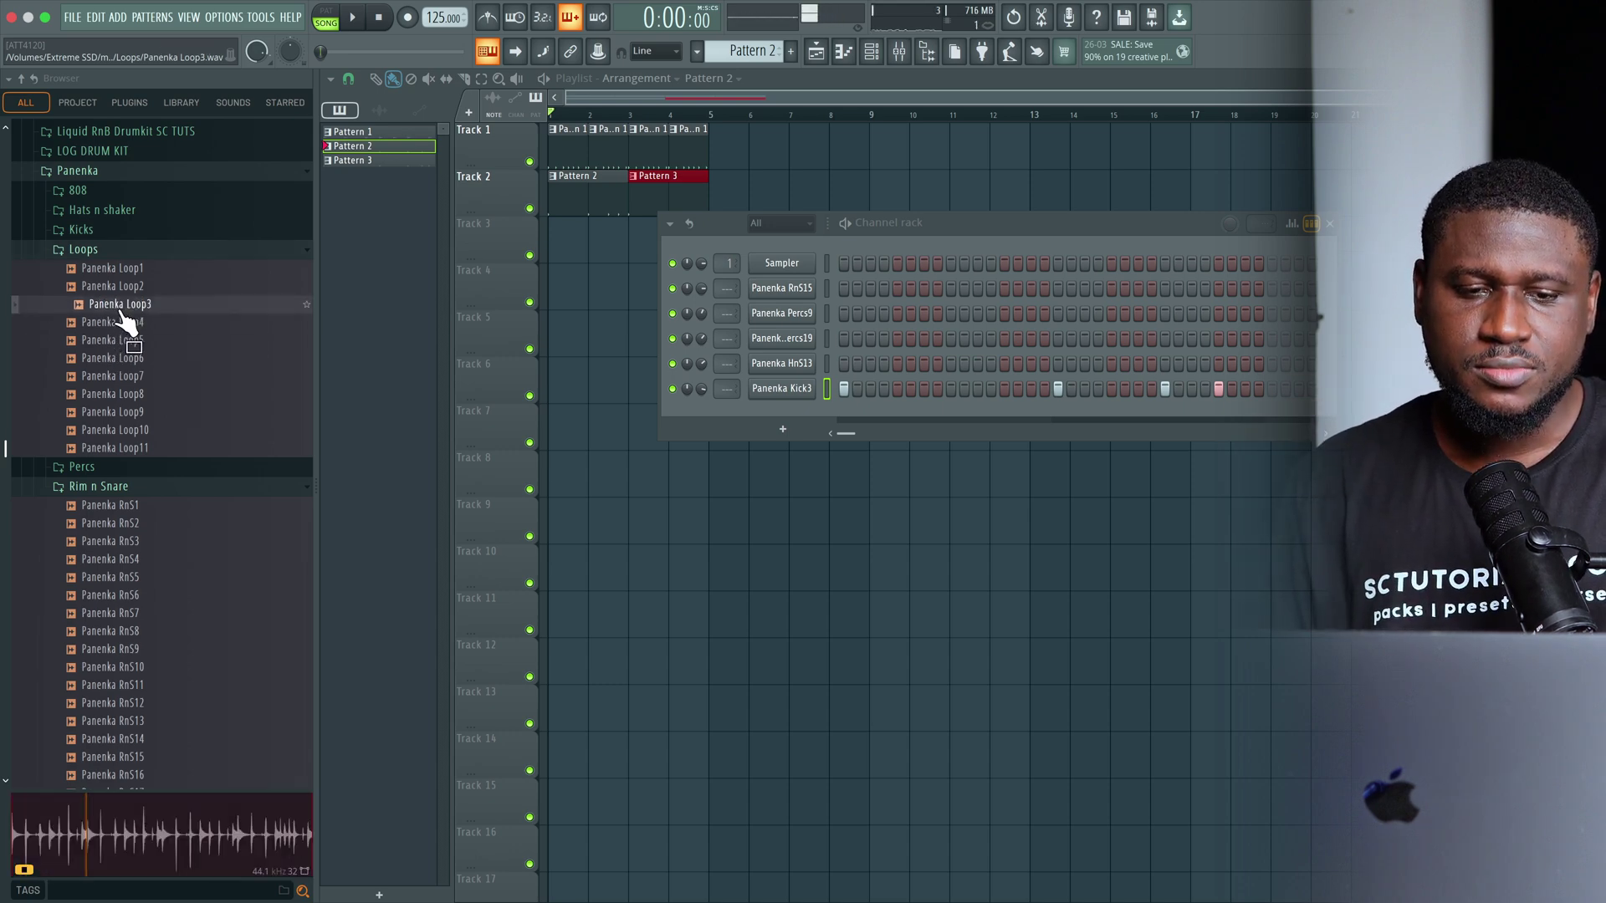
pyautogui.click(124, 292)
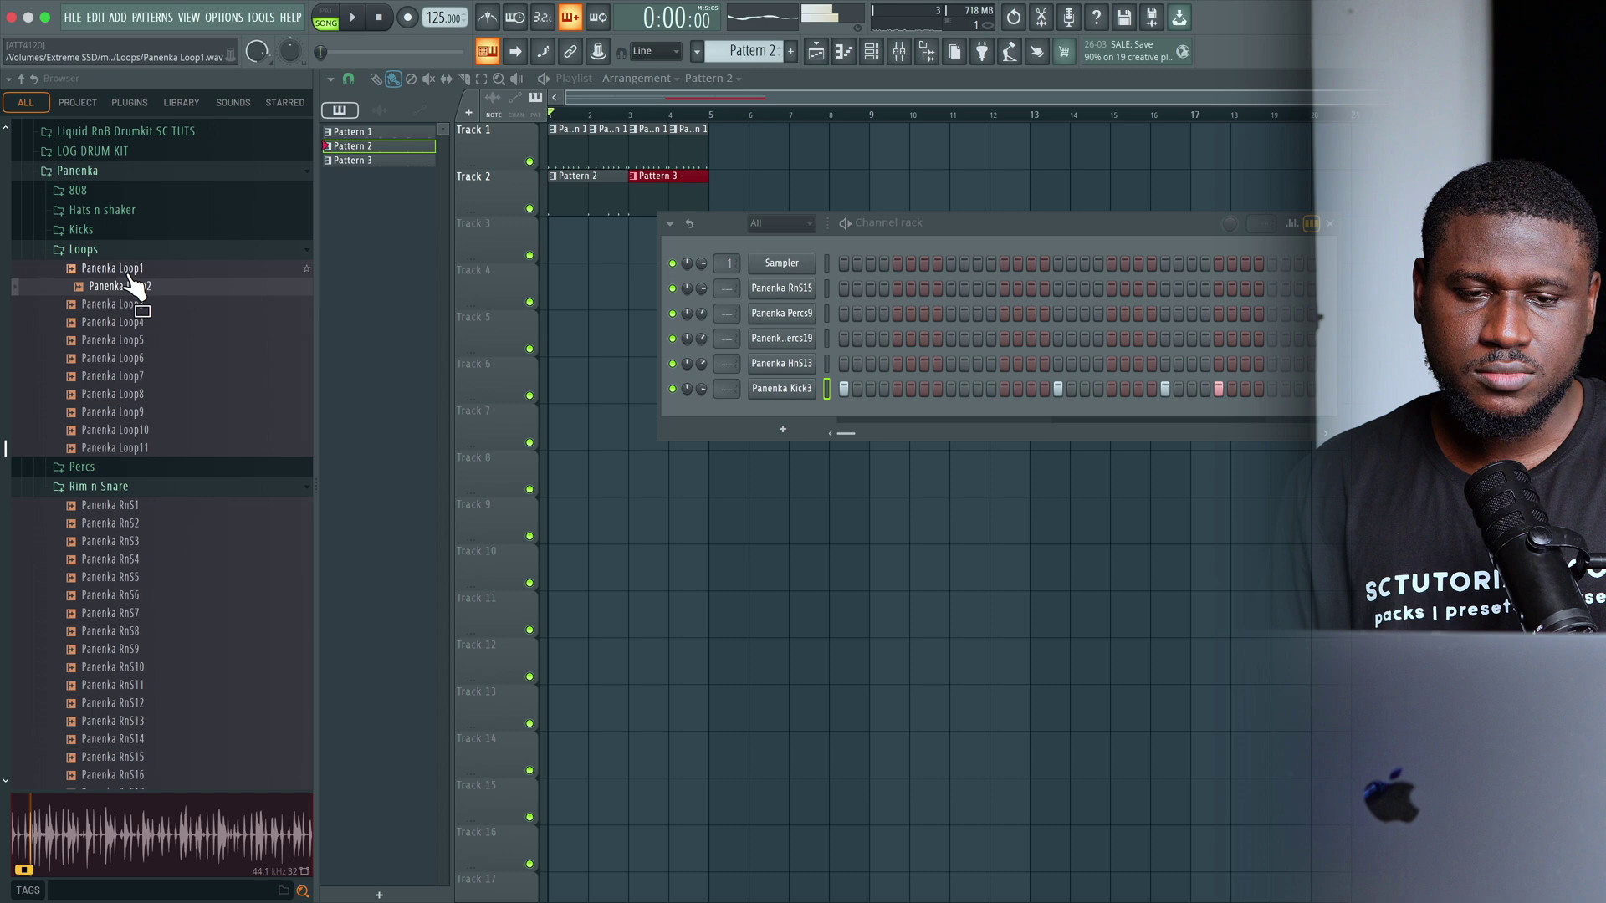
pyautogui.moveTo(117, 376); pyautogui.dragTo(586, 239)
# Fit the Loop7 clip to a shorter length with Stretch time-stretching and preview it
pyautogui.doubleClick(627, 250)
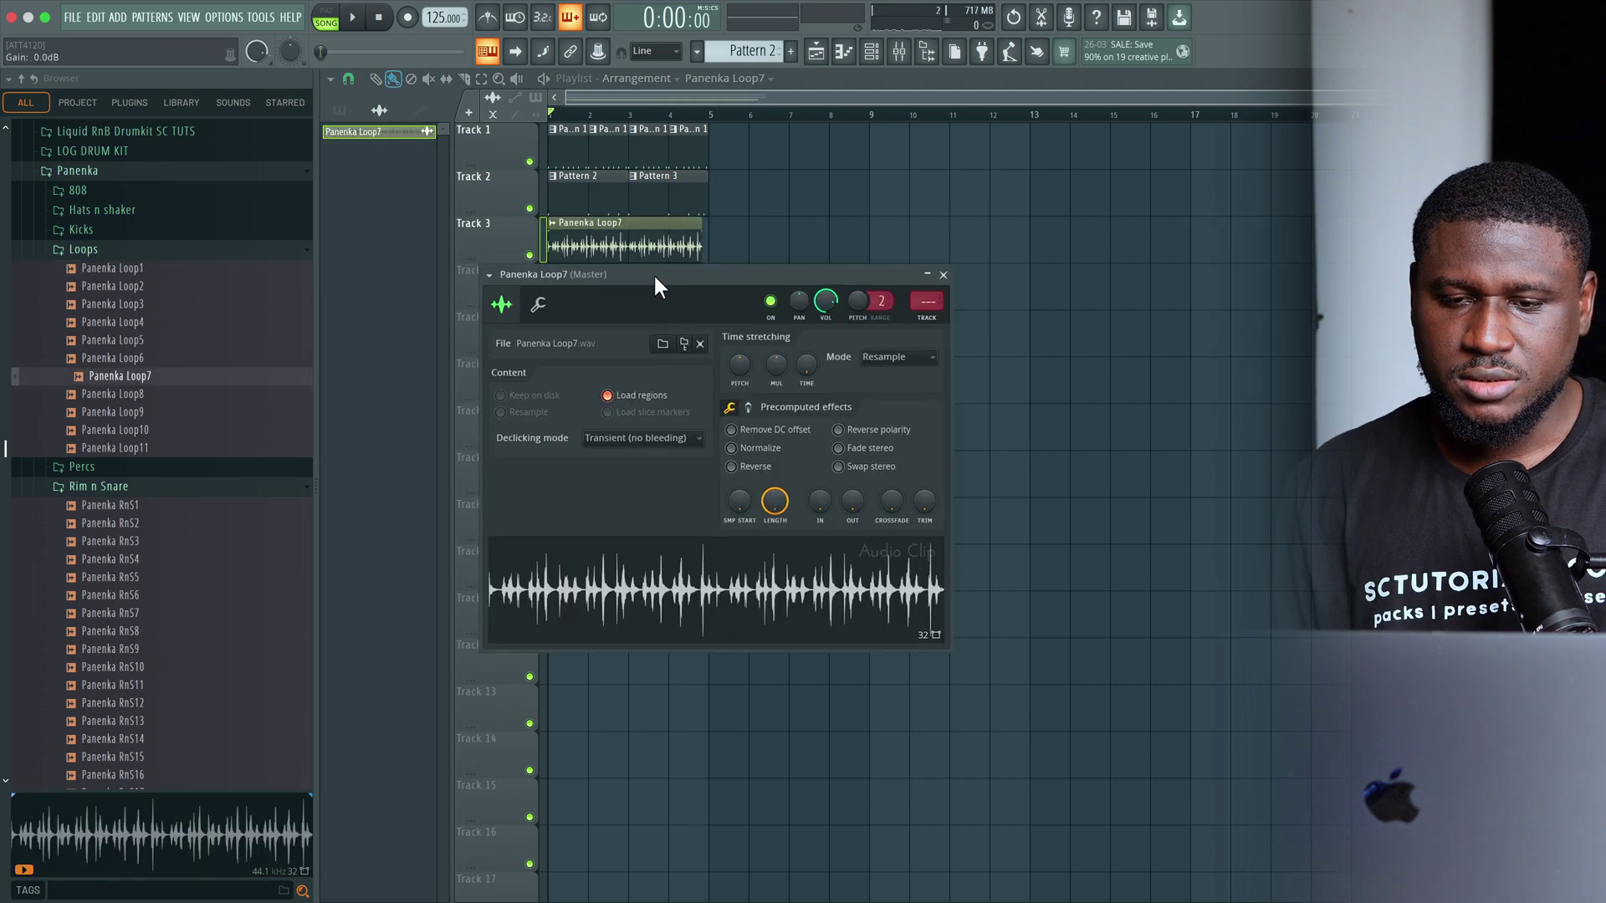
pyautogui.moveTo(655, 278); pyautogui.dragTo(682, 346)
pyautogui.moveTo(833, 431); pyautogui.dragTo(833, 419)
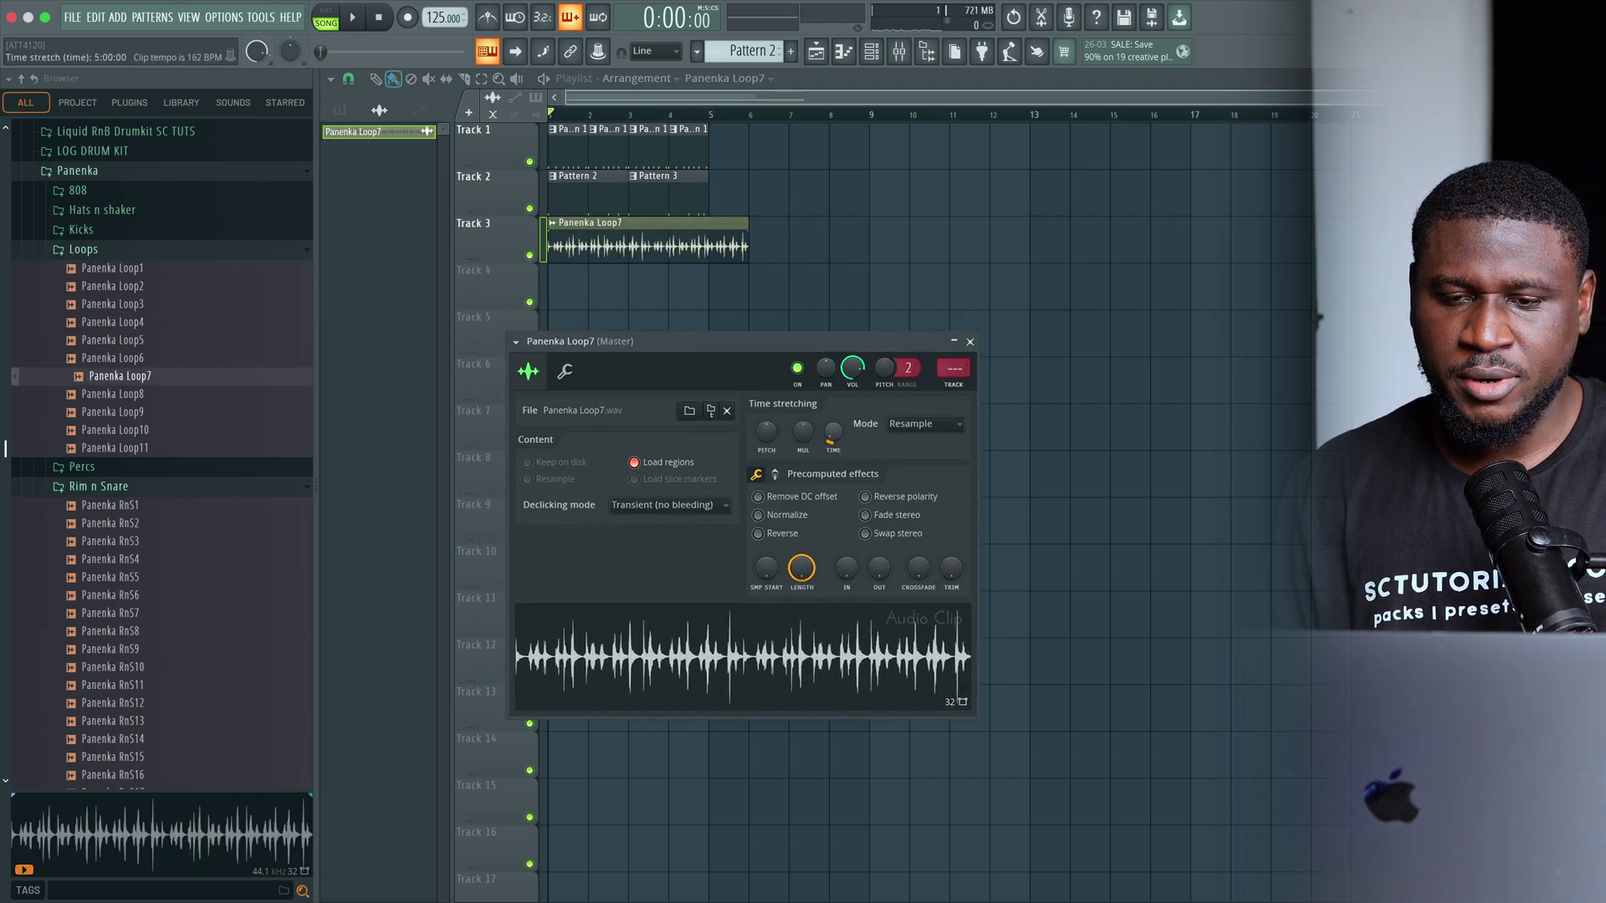
pyautogui.click(908, 427)
pyautogui.click(890, 465)
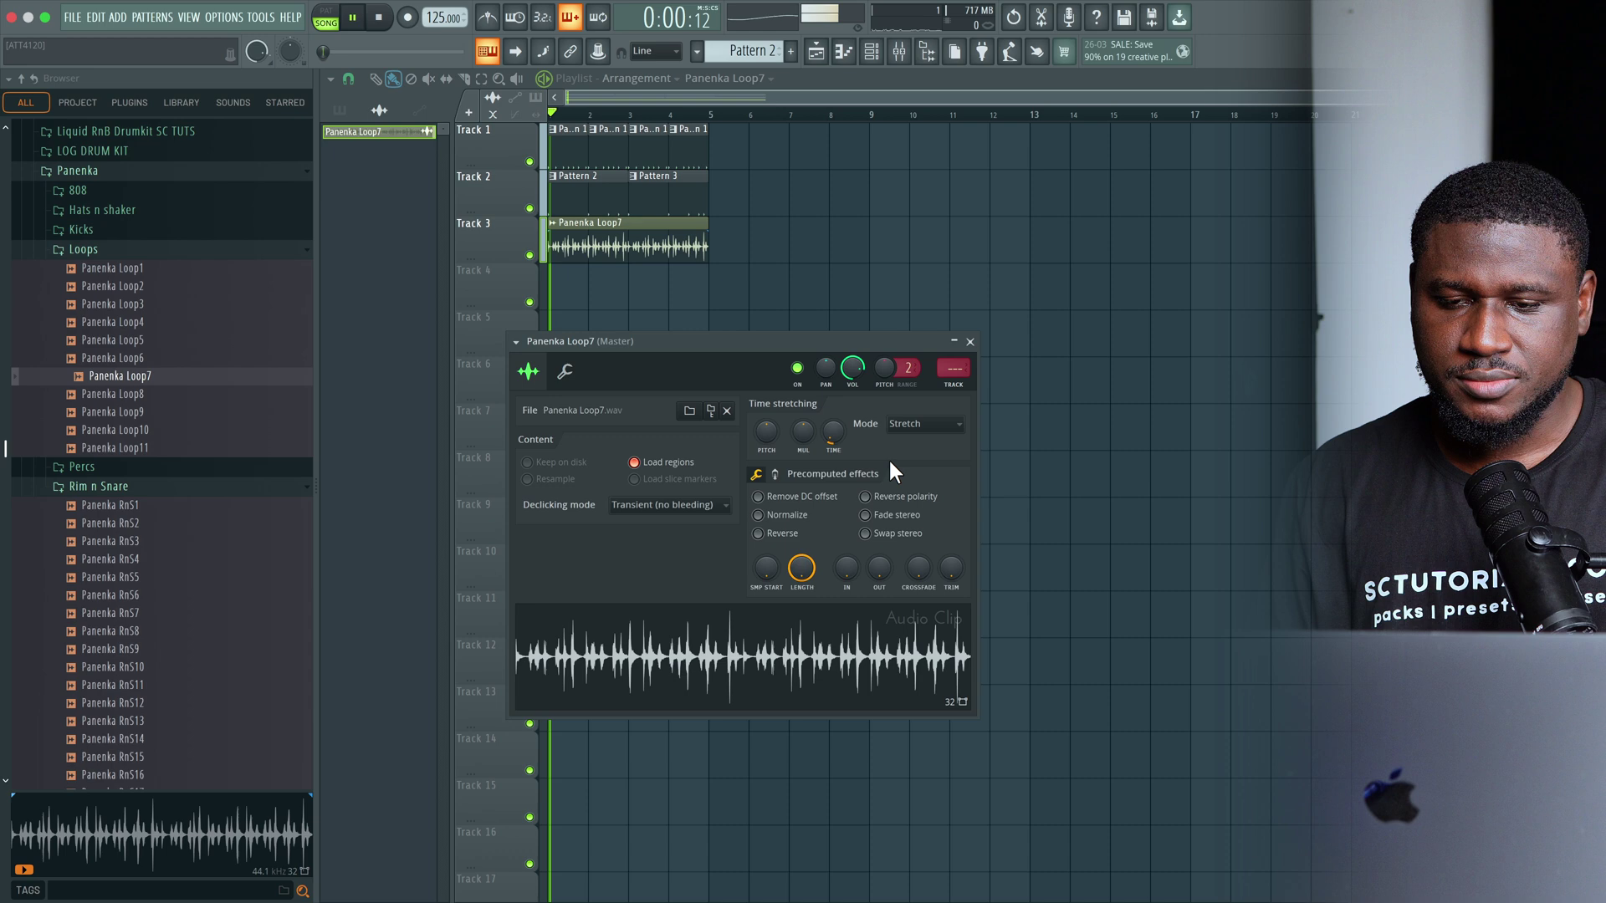
pyautogui.press('space')
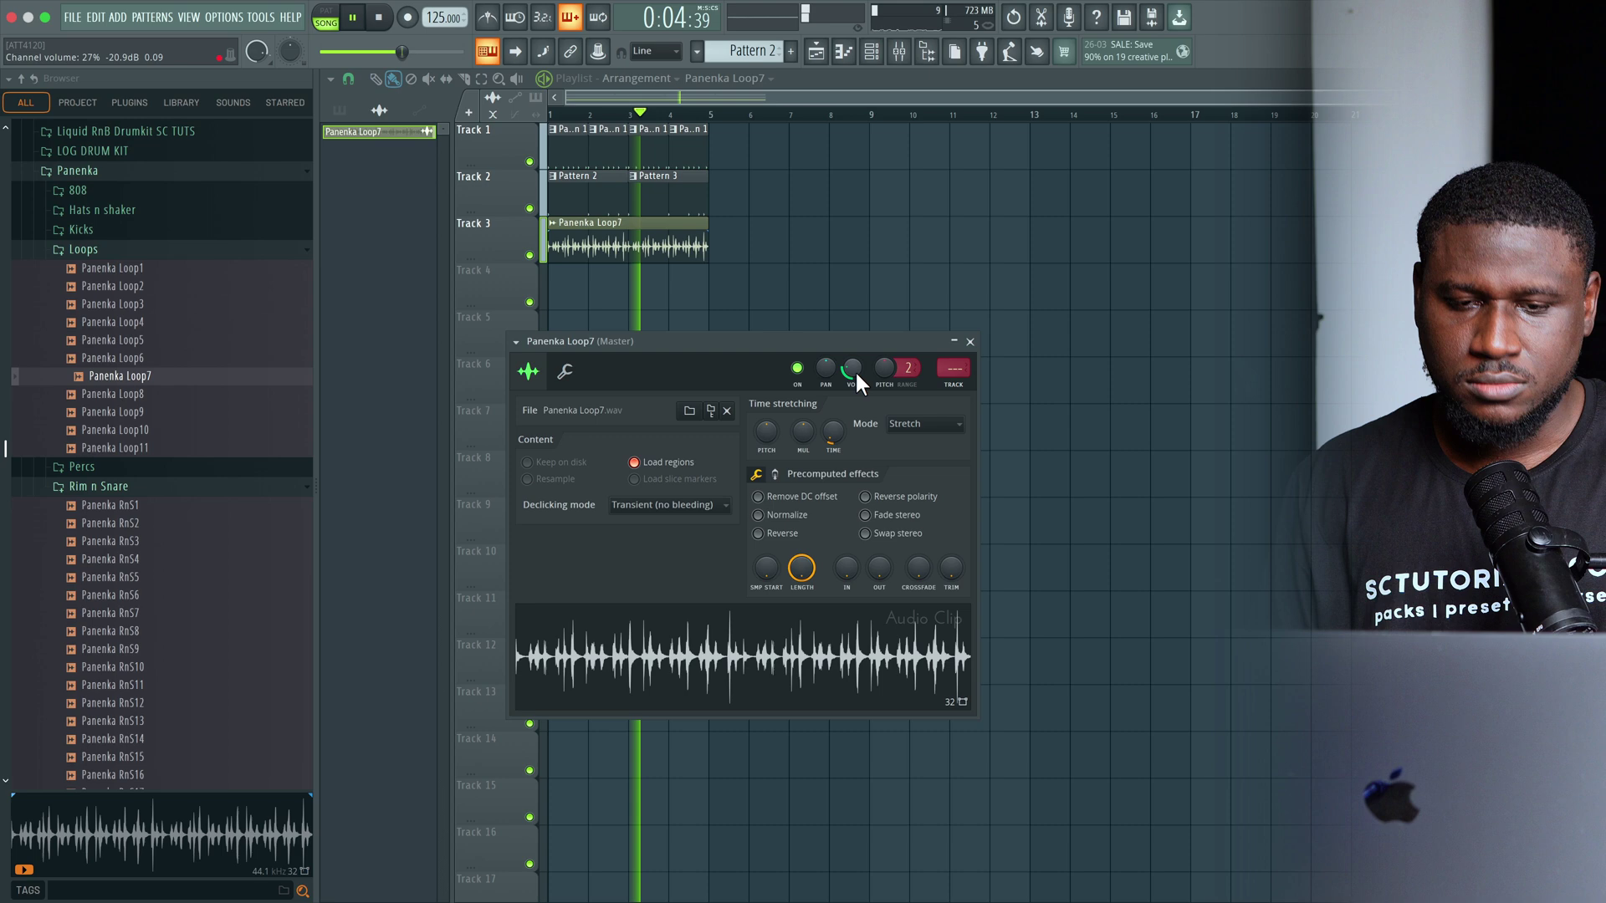
pyautogui.press('space')
# Audition Loop9 and Loop11, then place Panenka Loop3 on Track 4
pyautogui.click(180, 413)
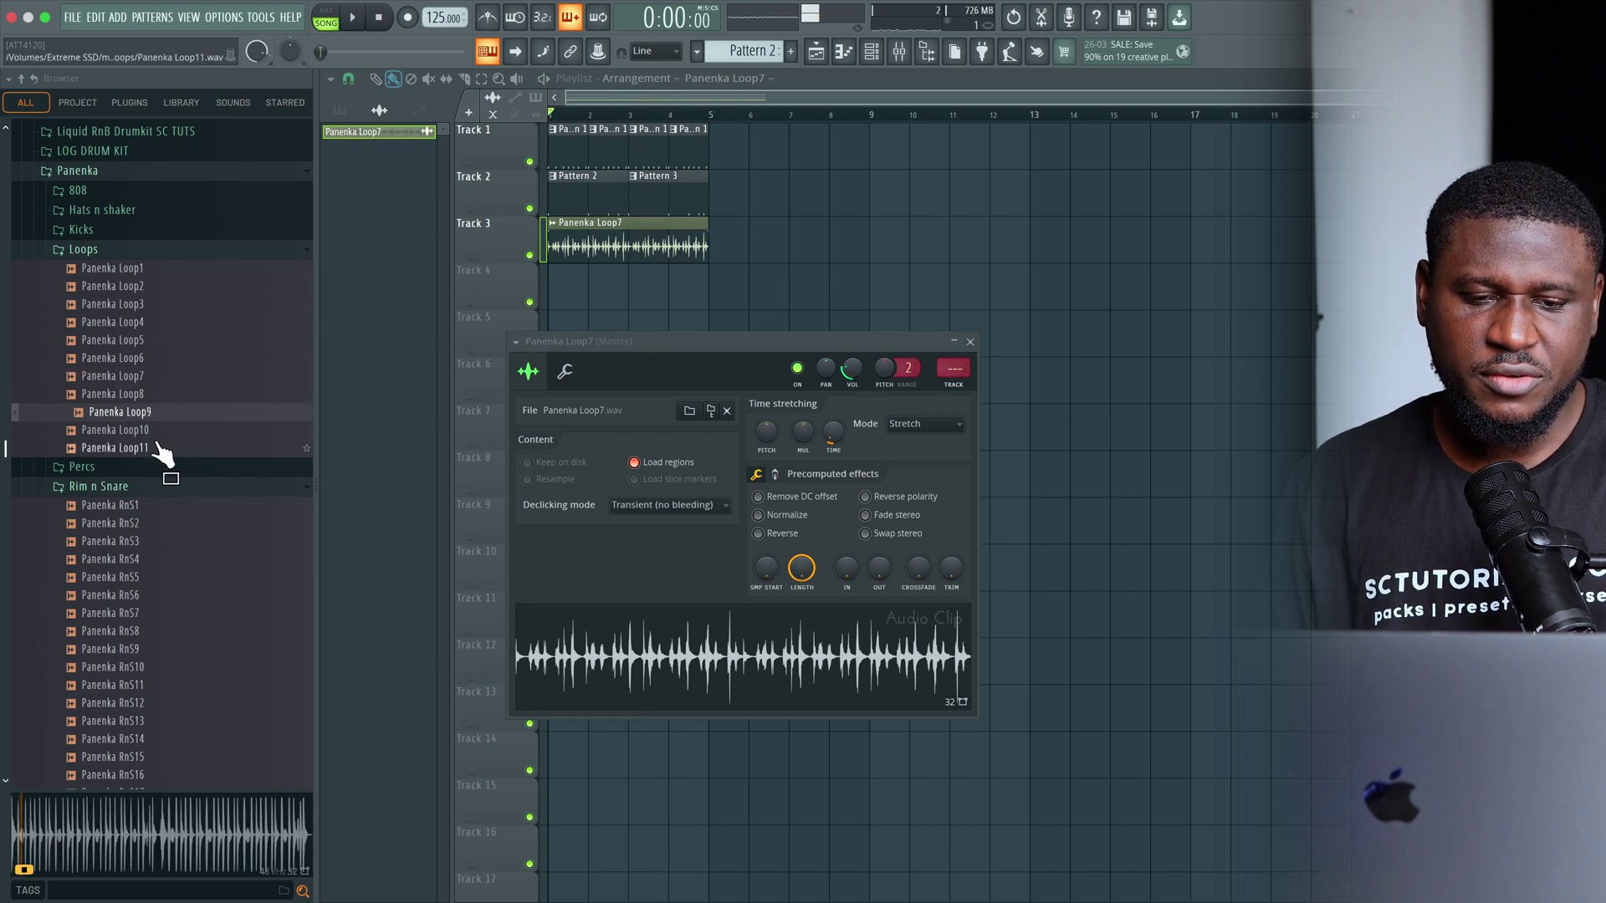
pyautogui.click(155, 431)
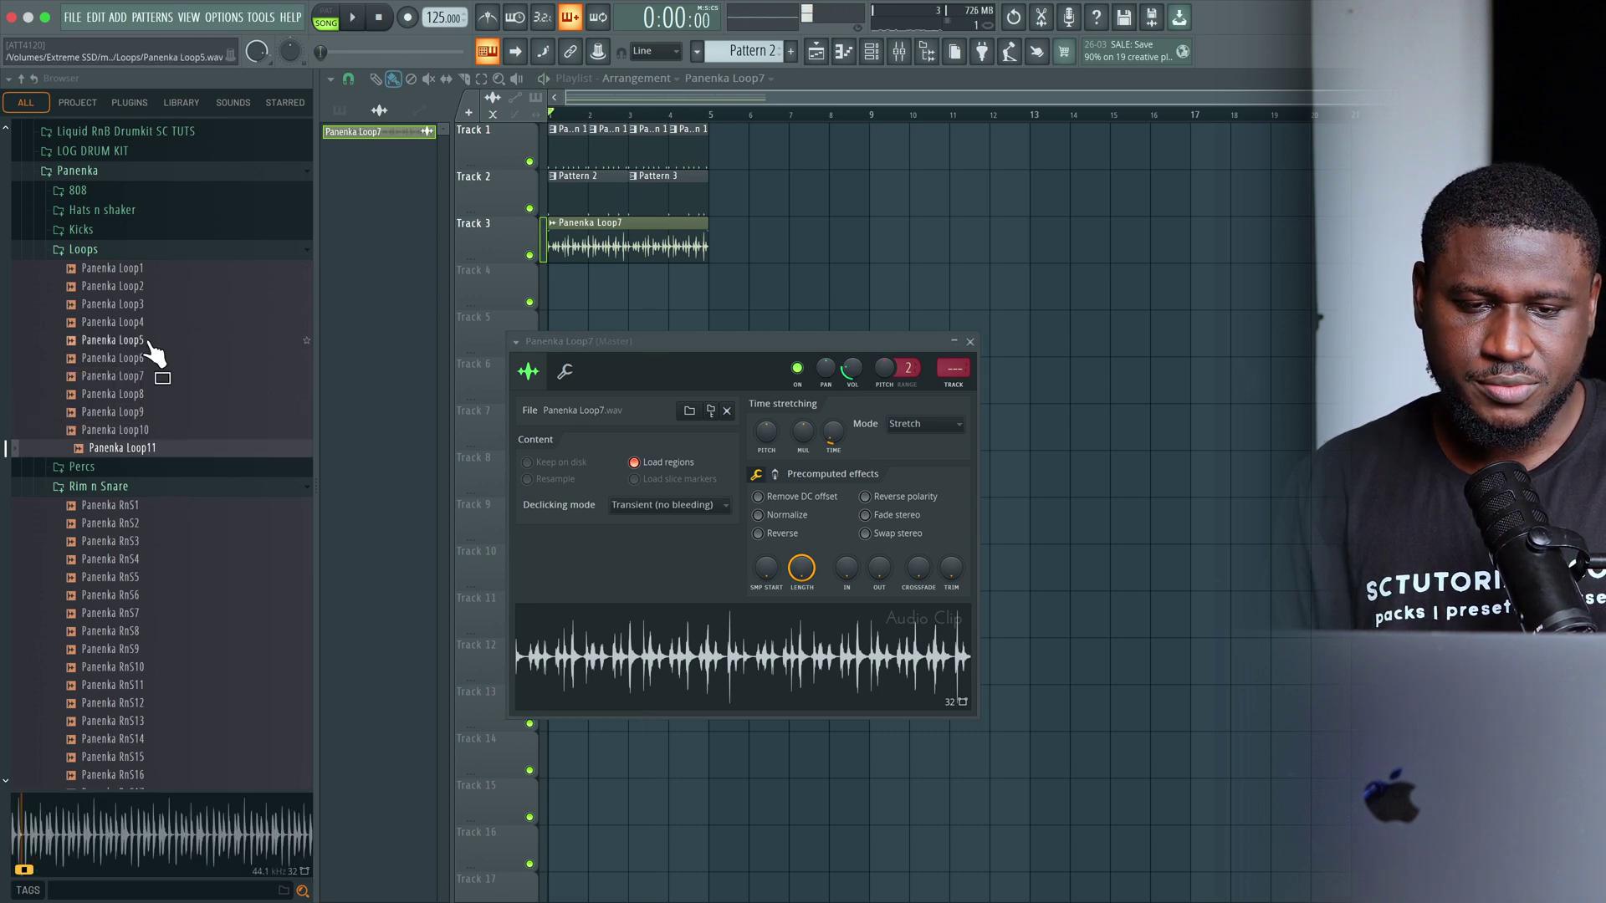
pyautogui.moveTo(113, 304); pyautogui.dragTo(623, 251)
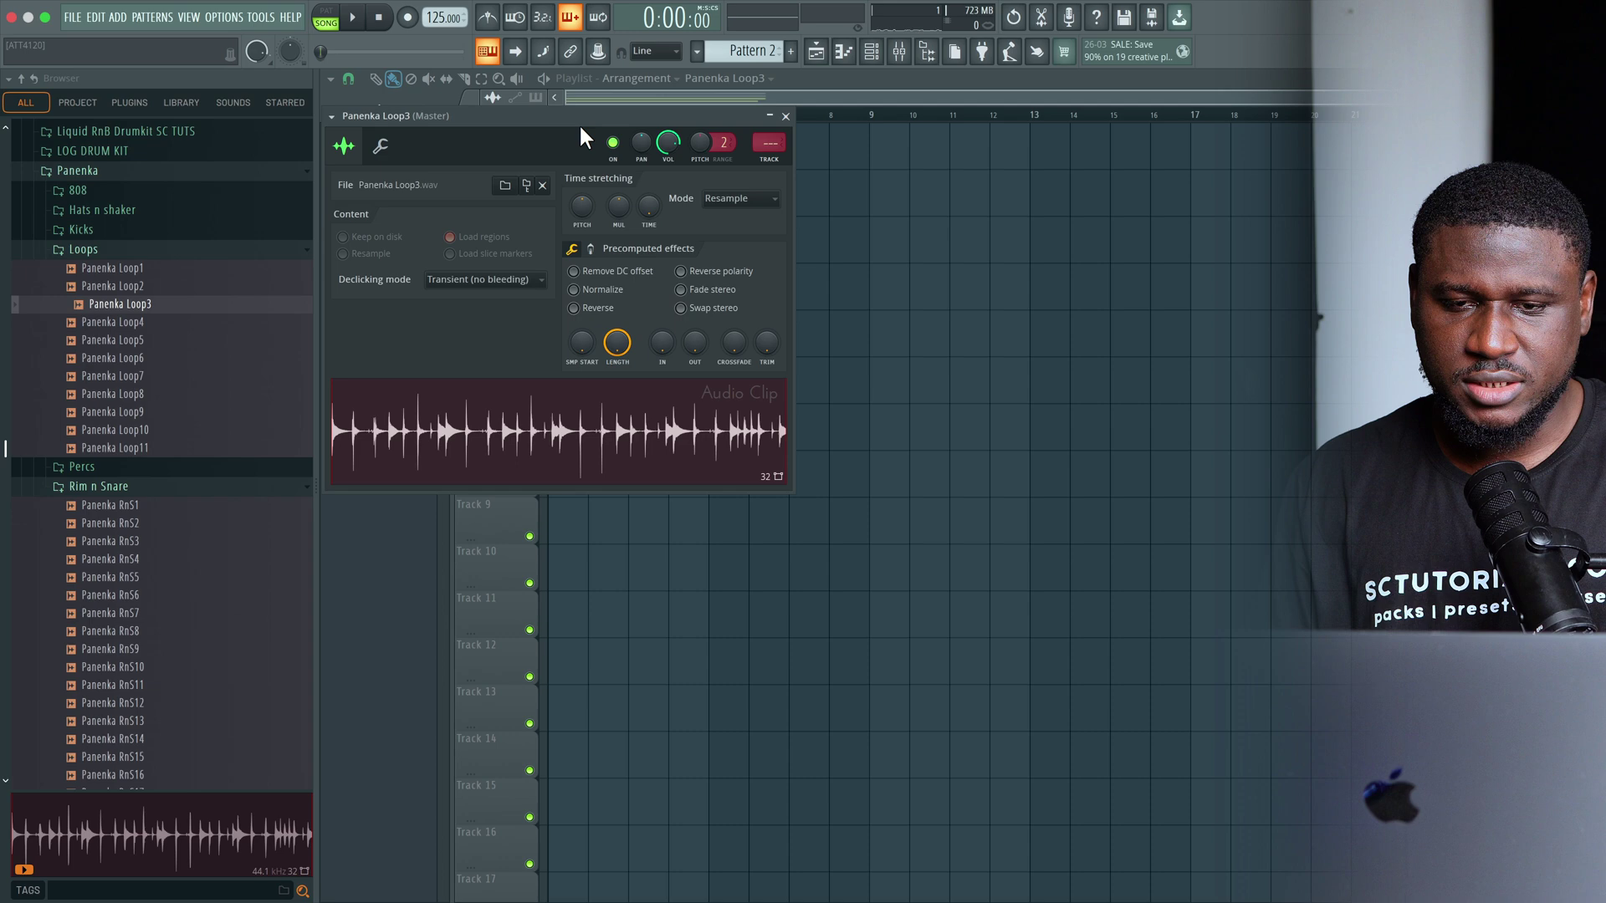
# Set Panenka Loop3's time stretching to Stretch and turn its volume down
pyautogui.moveTo(579, 122)
pyautogui.mouseDown()
pyautogui.moveTo(821, 247)
pyautogui.moveTo(845, 390)
pyautogui.mouseUp()
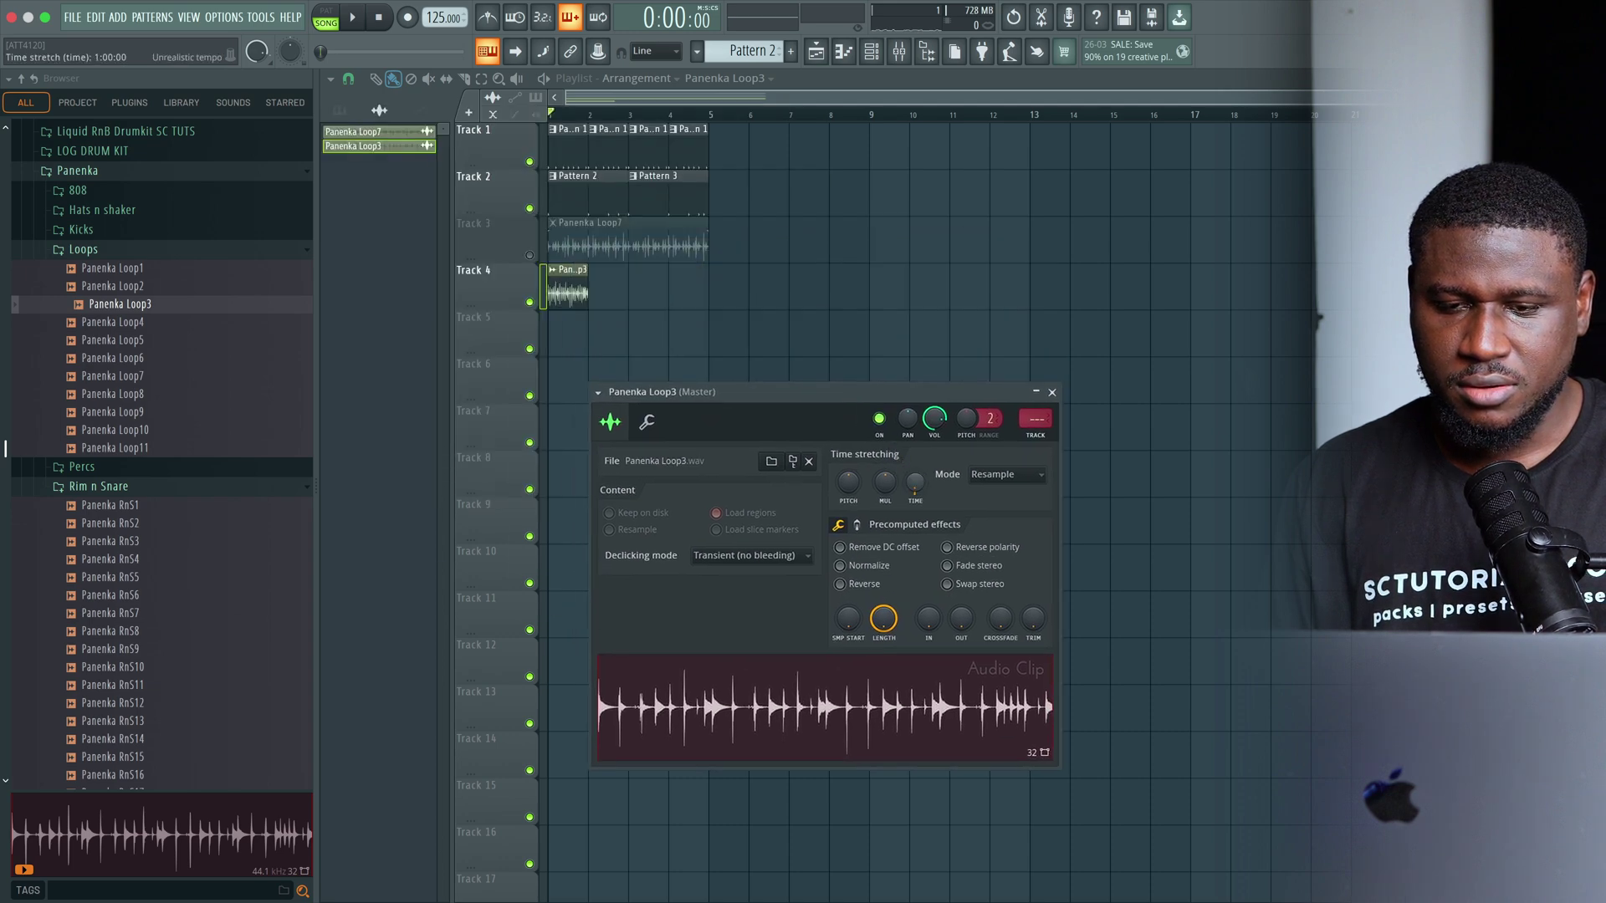
pyautogui.press('space')
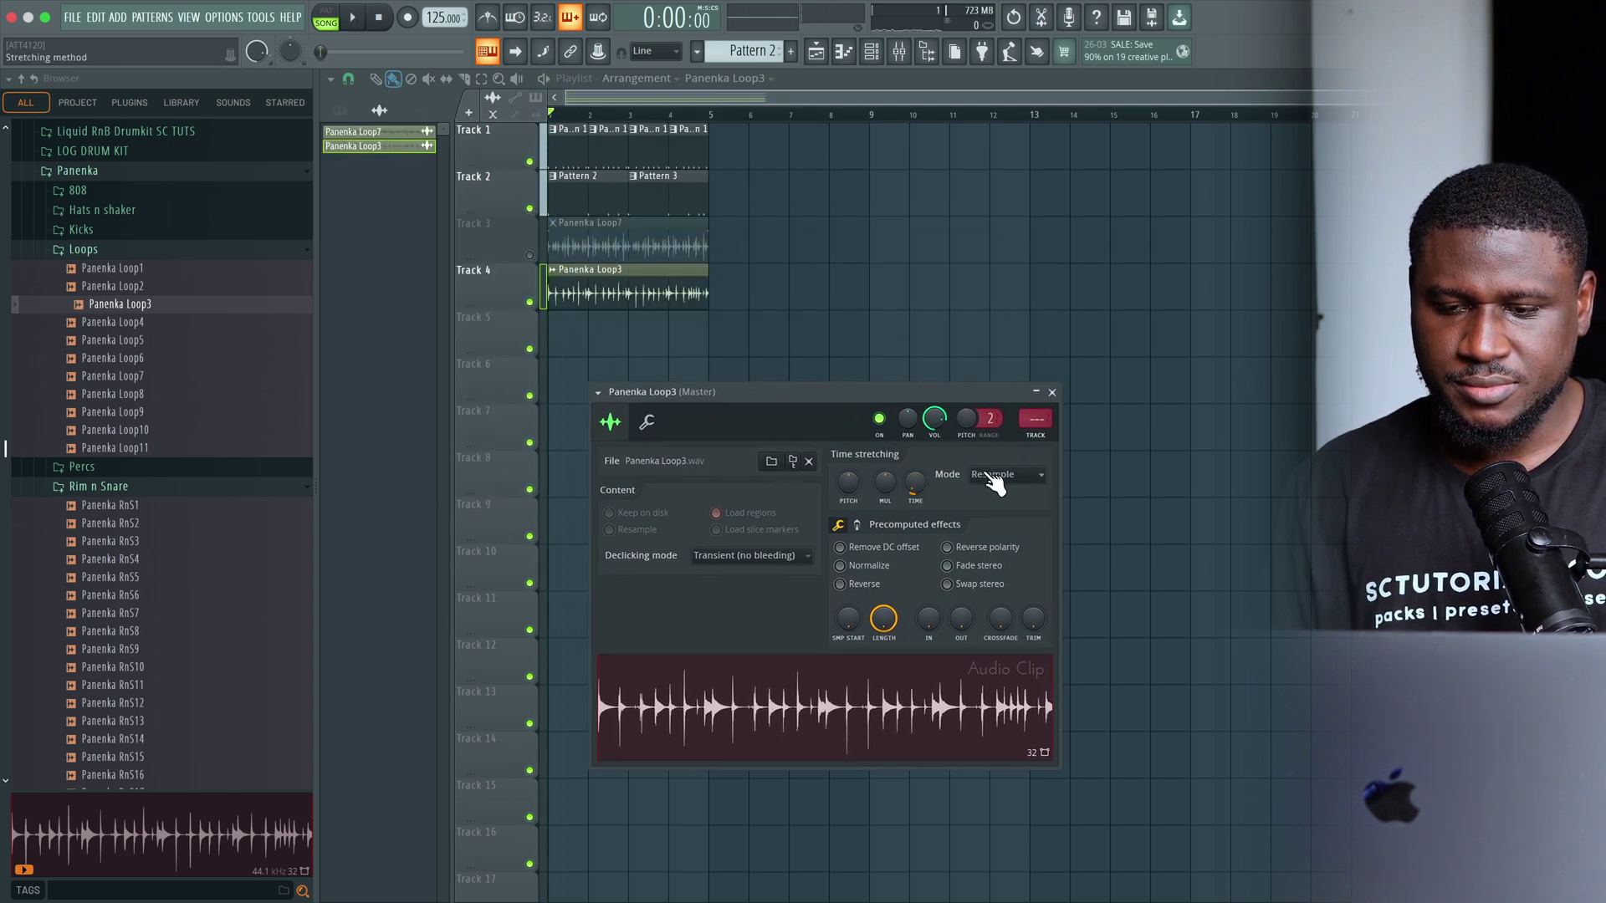
pyautogui.click(991, 474)
pyautogui.click(982, 510)
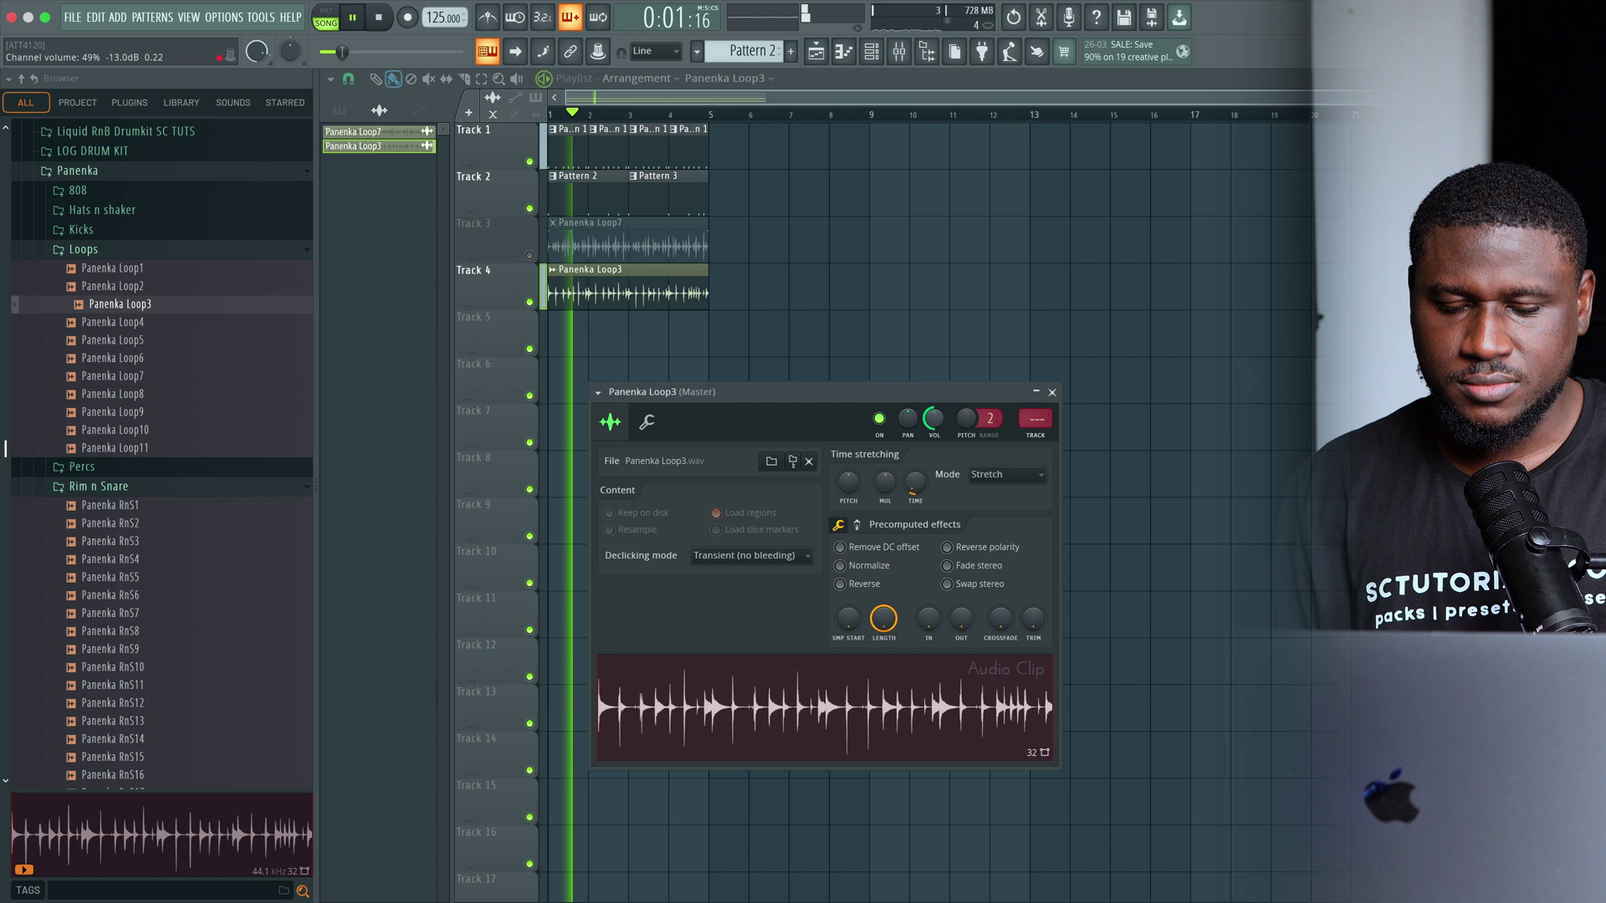
pyautogui.moveTo(934, 418)
pyautogui.mouseDown()
pyautogui.moveTo(934, 452)
pyautogui.moveTo(934, 426)
pyautogui.moveTo(807, 373)
pyautogui.mouseUp()
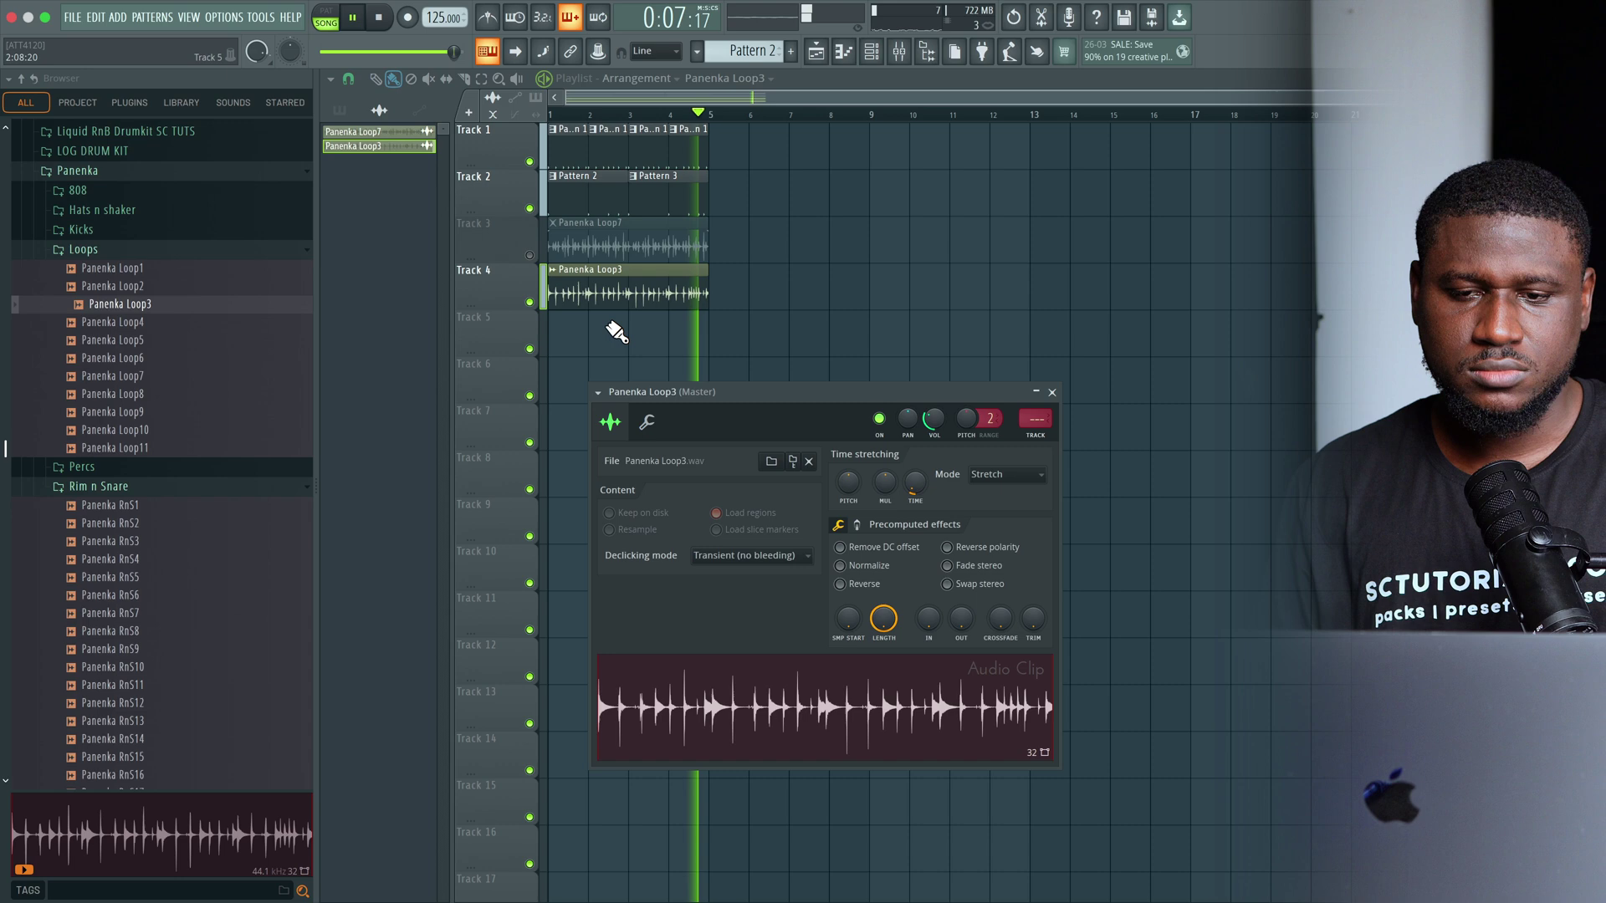
# Unmute Panenka Loop7 on Track 3 and compare the mix with Track 4 muted
pyautogui.click(552, 222)
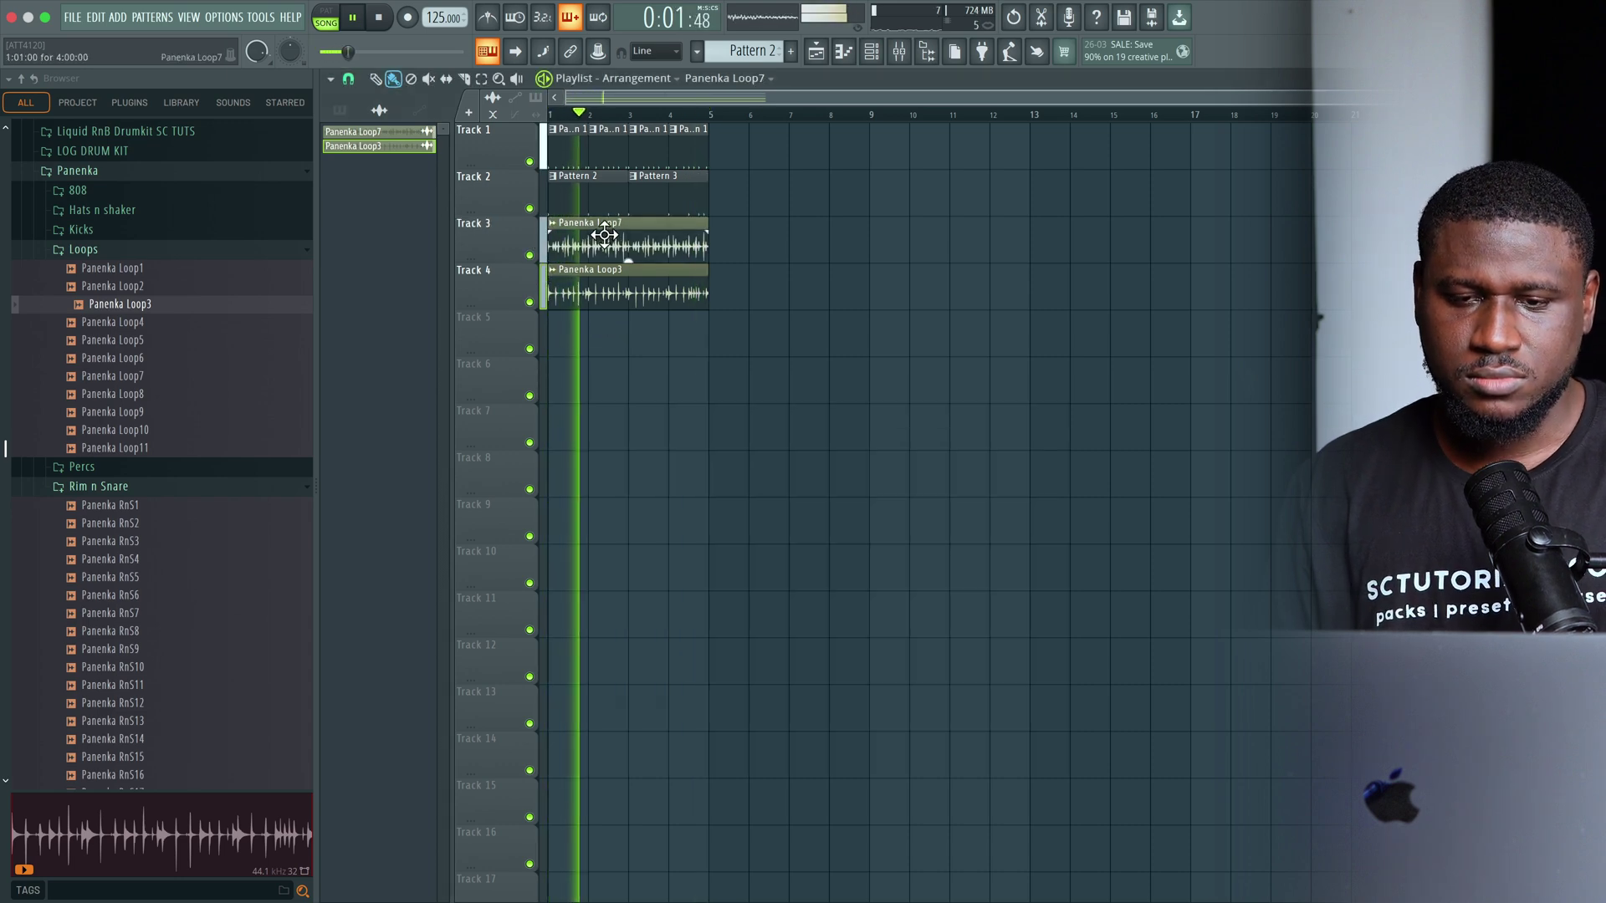
pyautogui.doubleClick(604, 235)
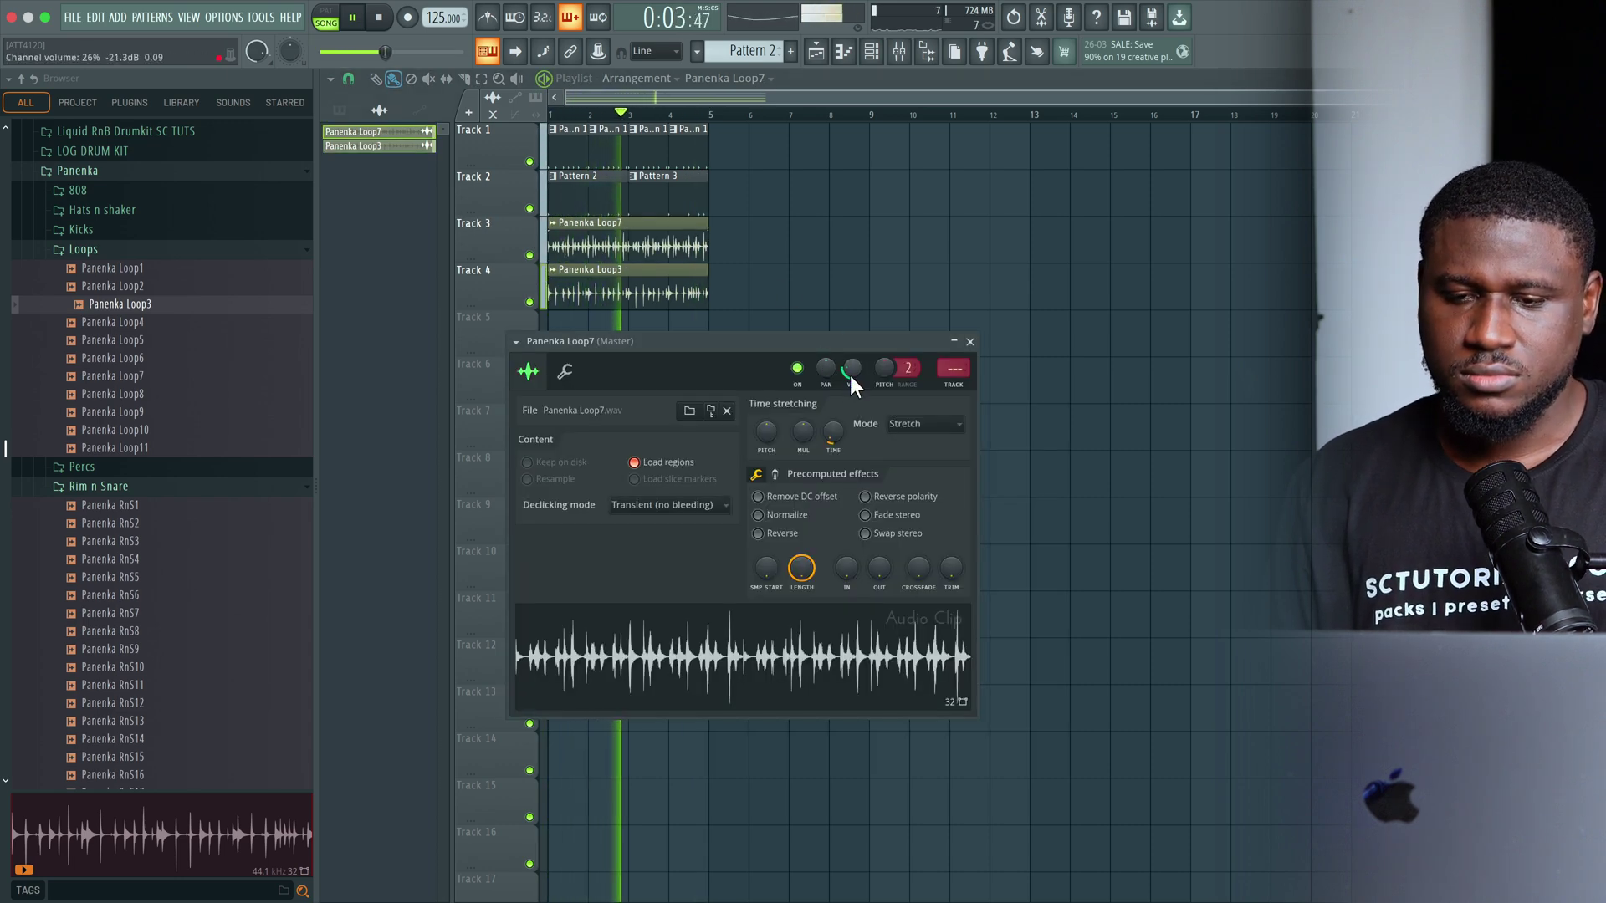
pyautogui.press('Escape')
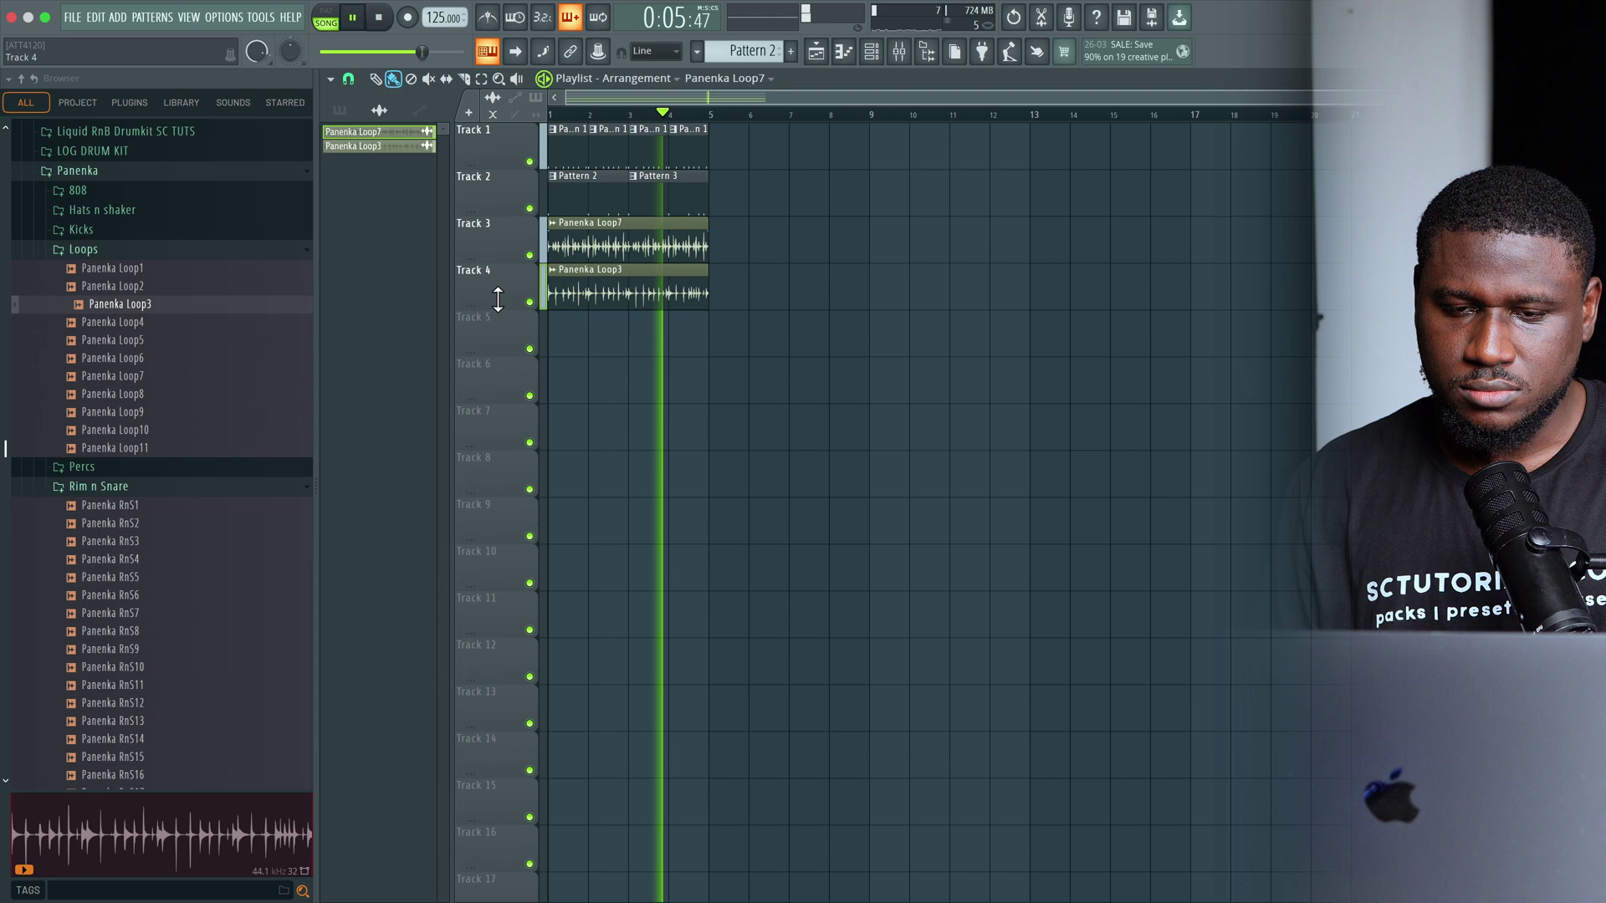
pyautogui.click(531, 302)
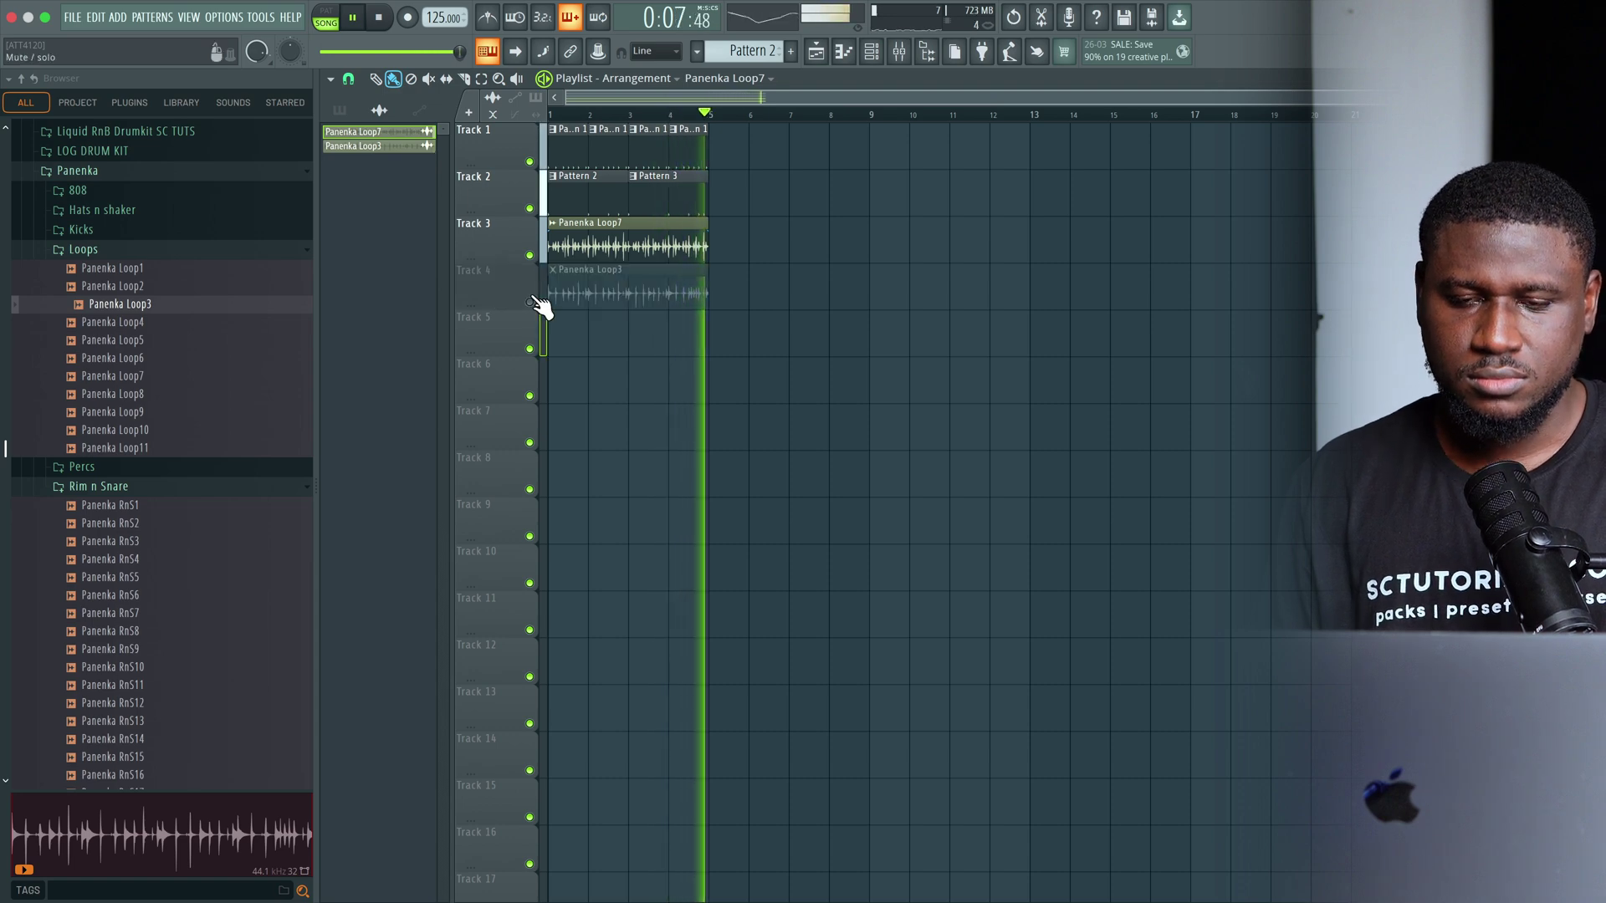
pyautogui.click(531, 302)
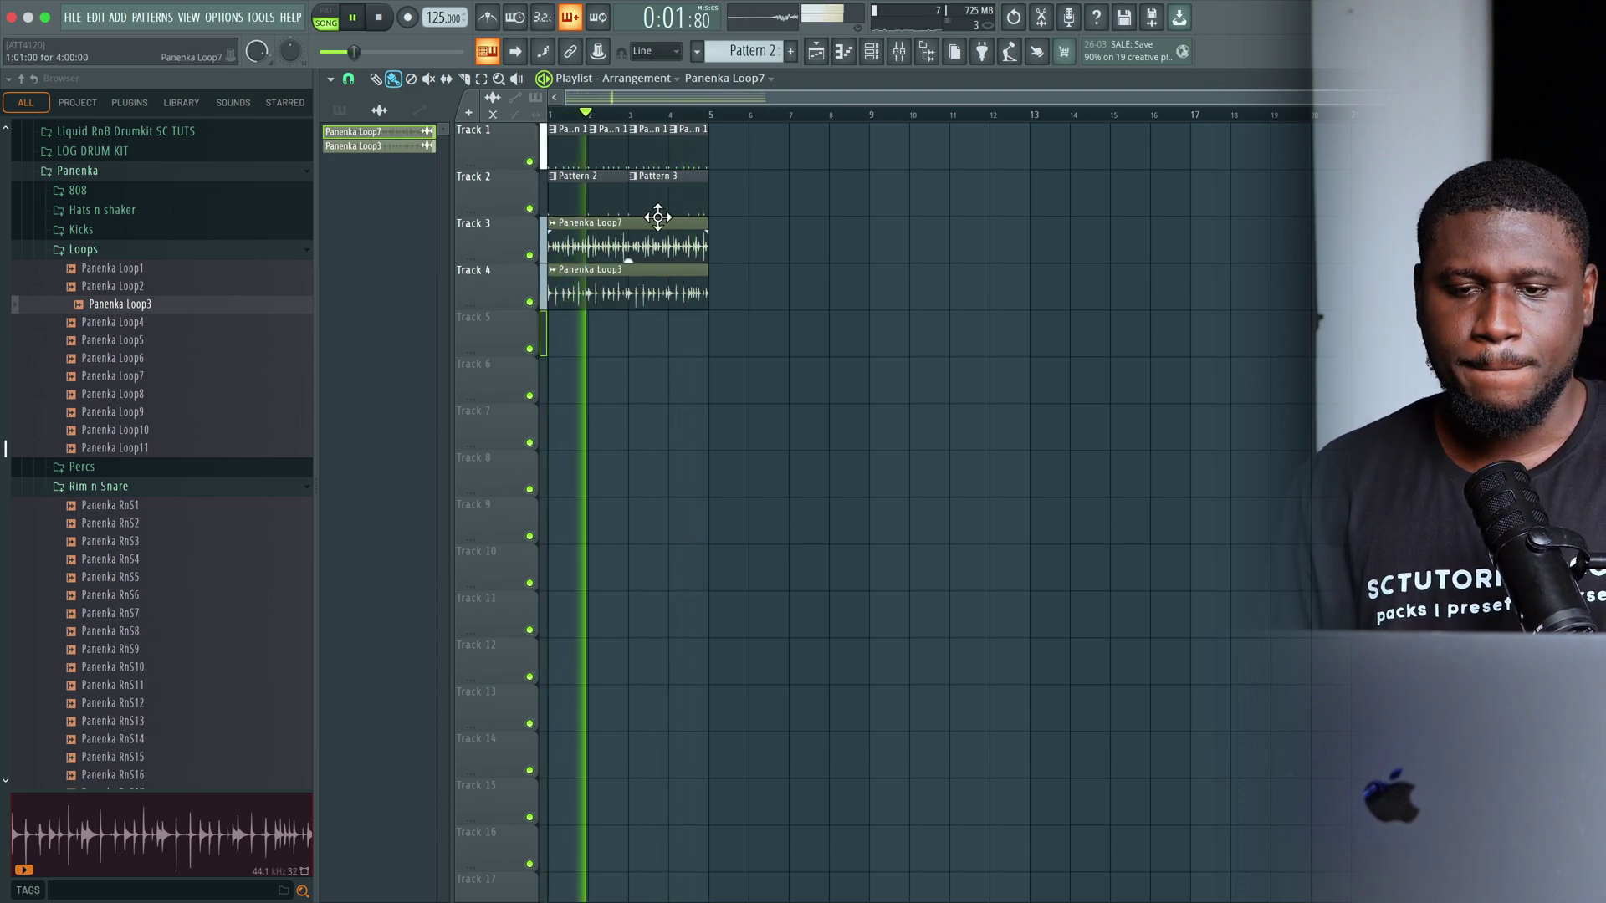
pyautogui.press('space')
# Audition Panenka 8085 and 8087, then open the Panenka 8084 channel's piano roll
pyautogui.click(871, 51)
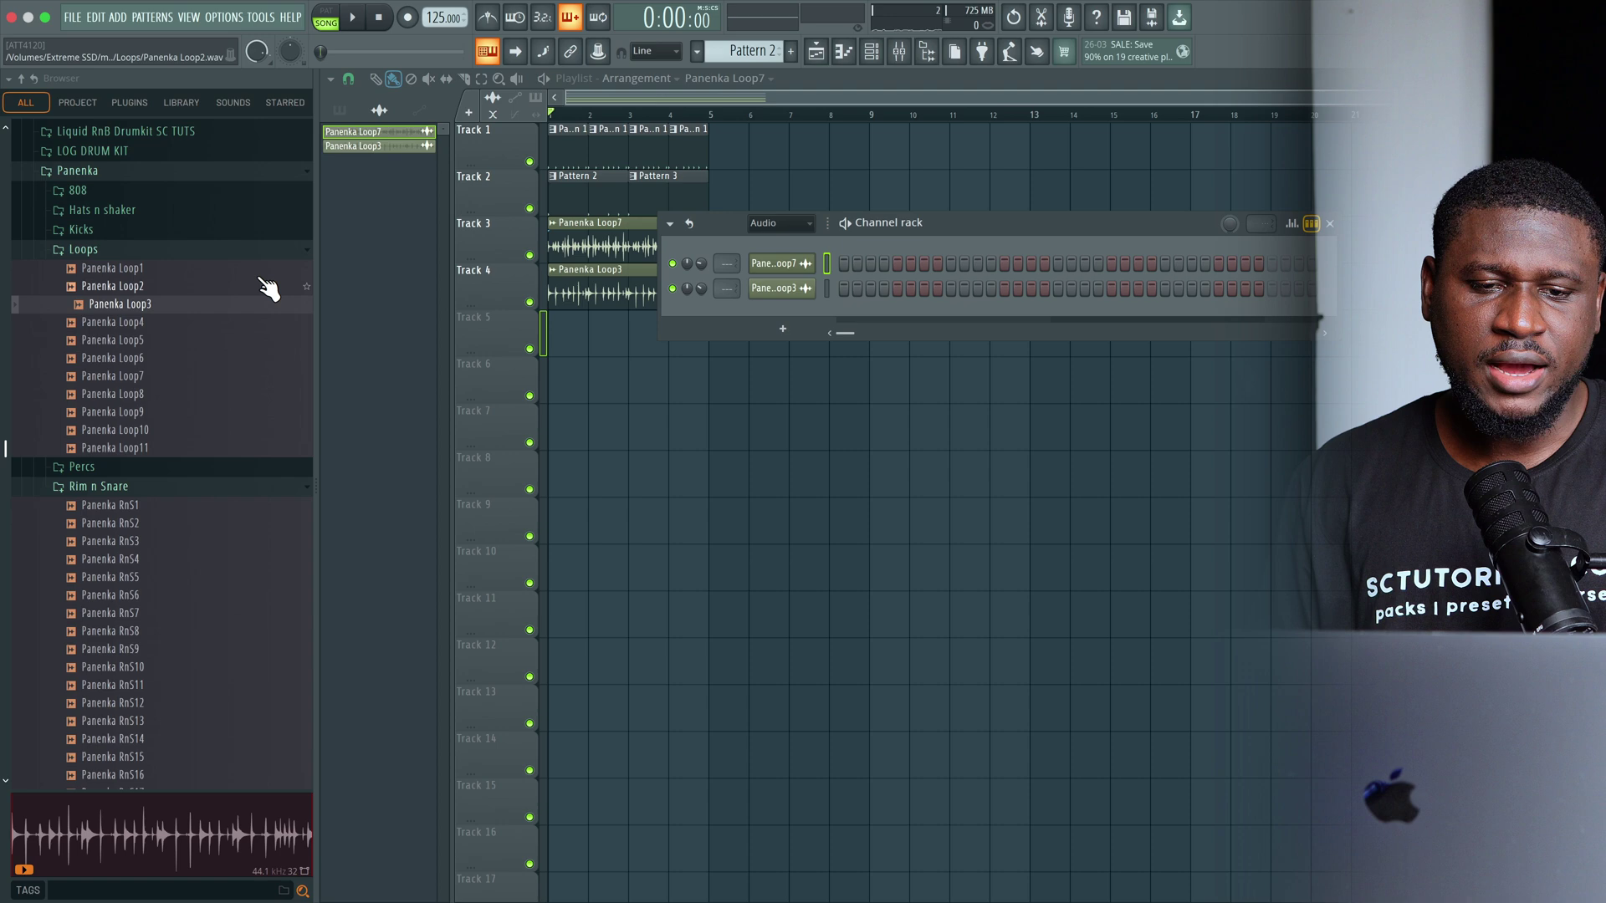
pyautogui.click(128, 196)
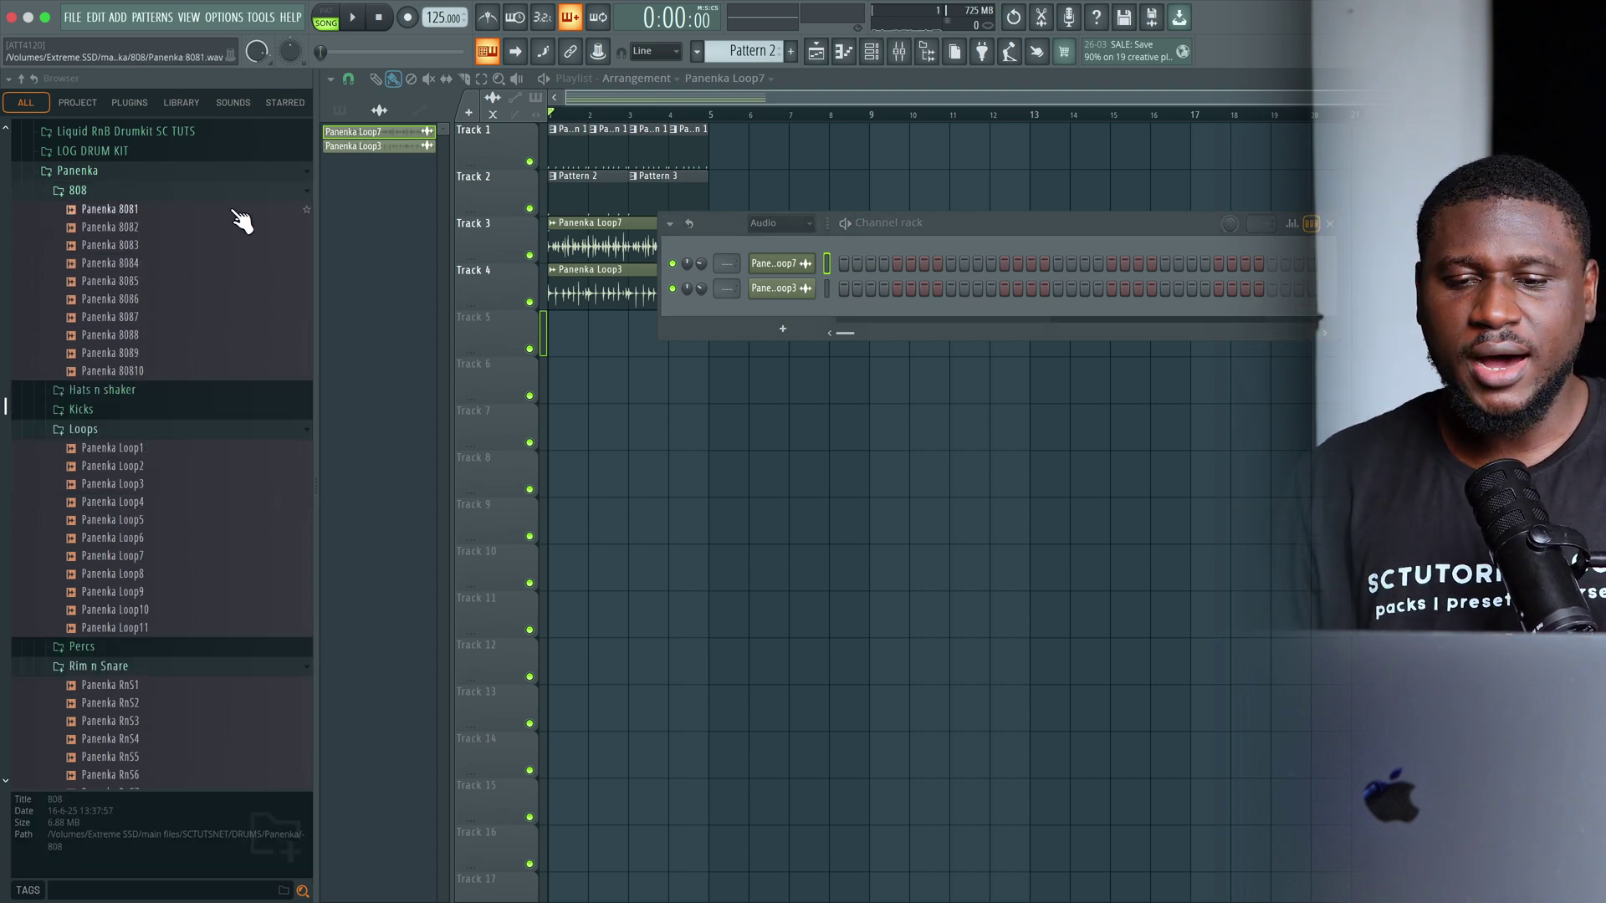
pyautogui.click(142, 283)
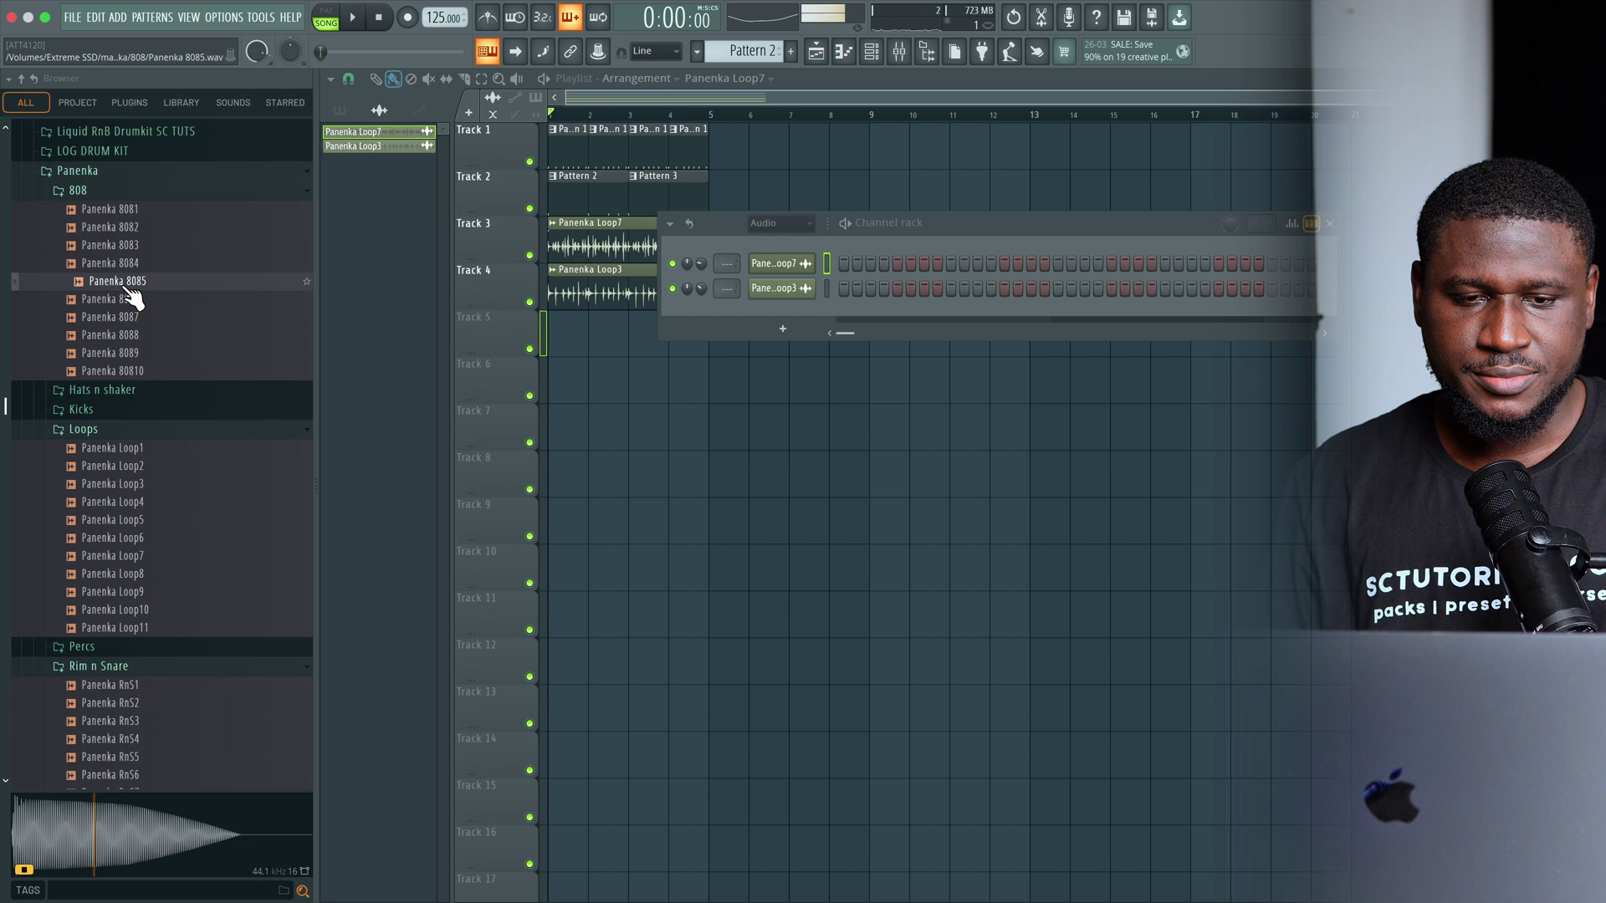
pyautogui.click(132, 319)
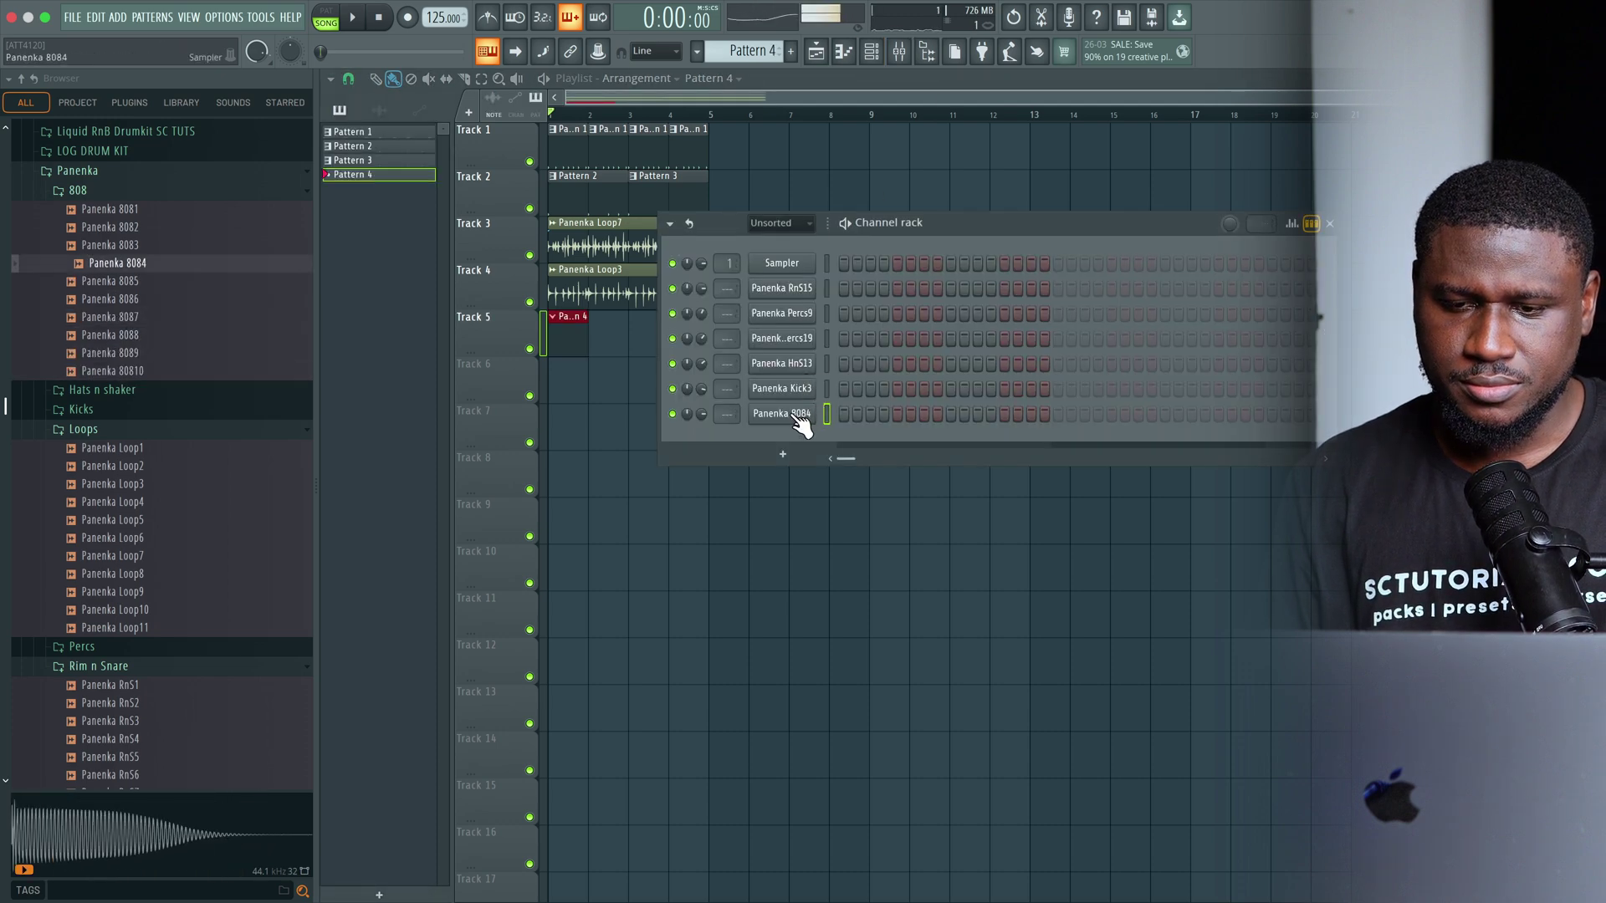
pyautogui.rightClick(796, 415)
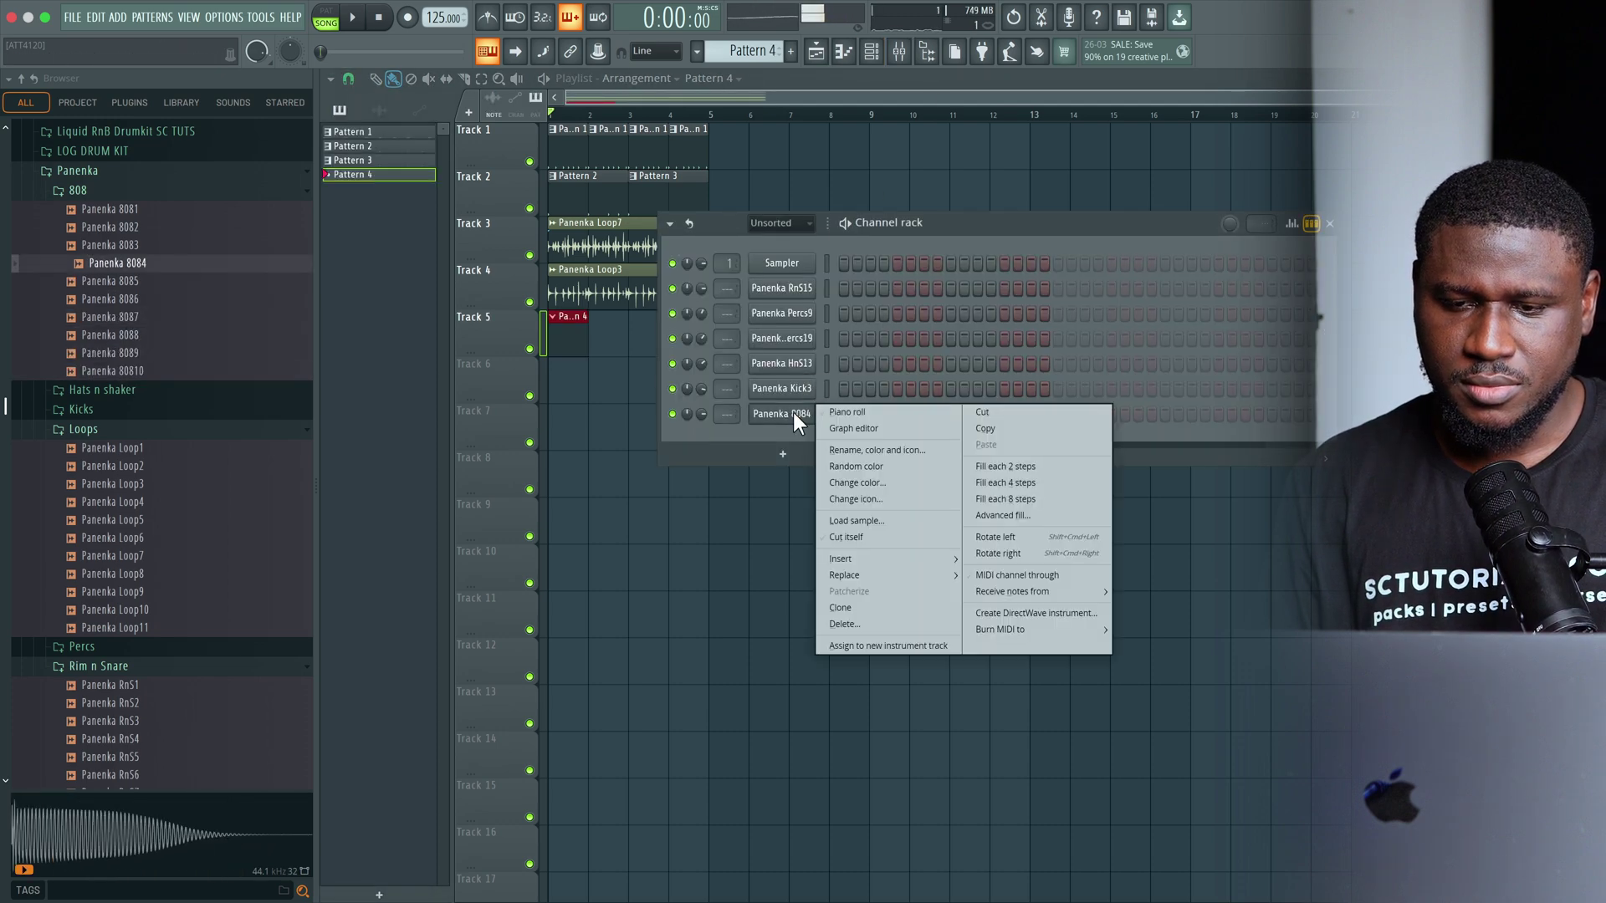
pyautogui.click(860, 414)
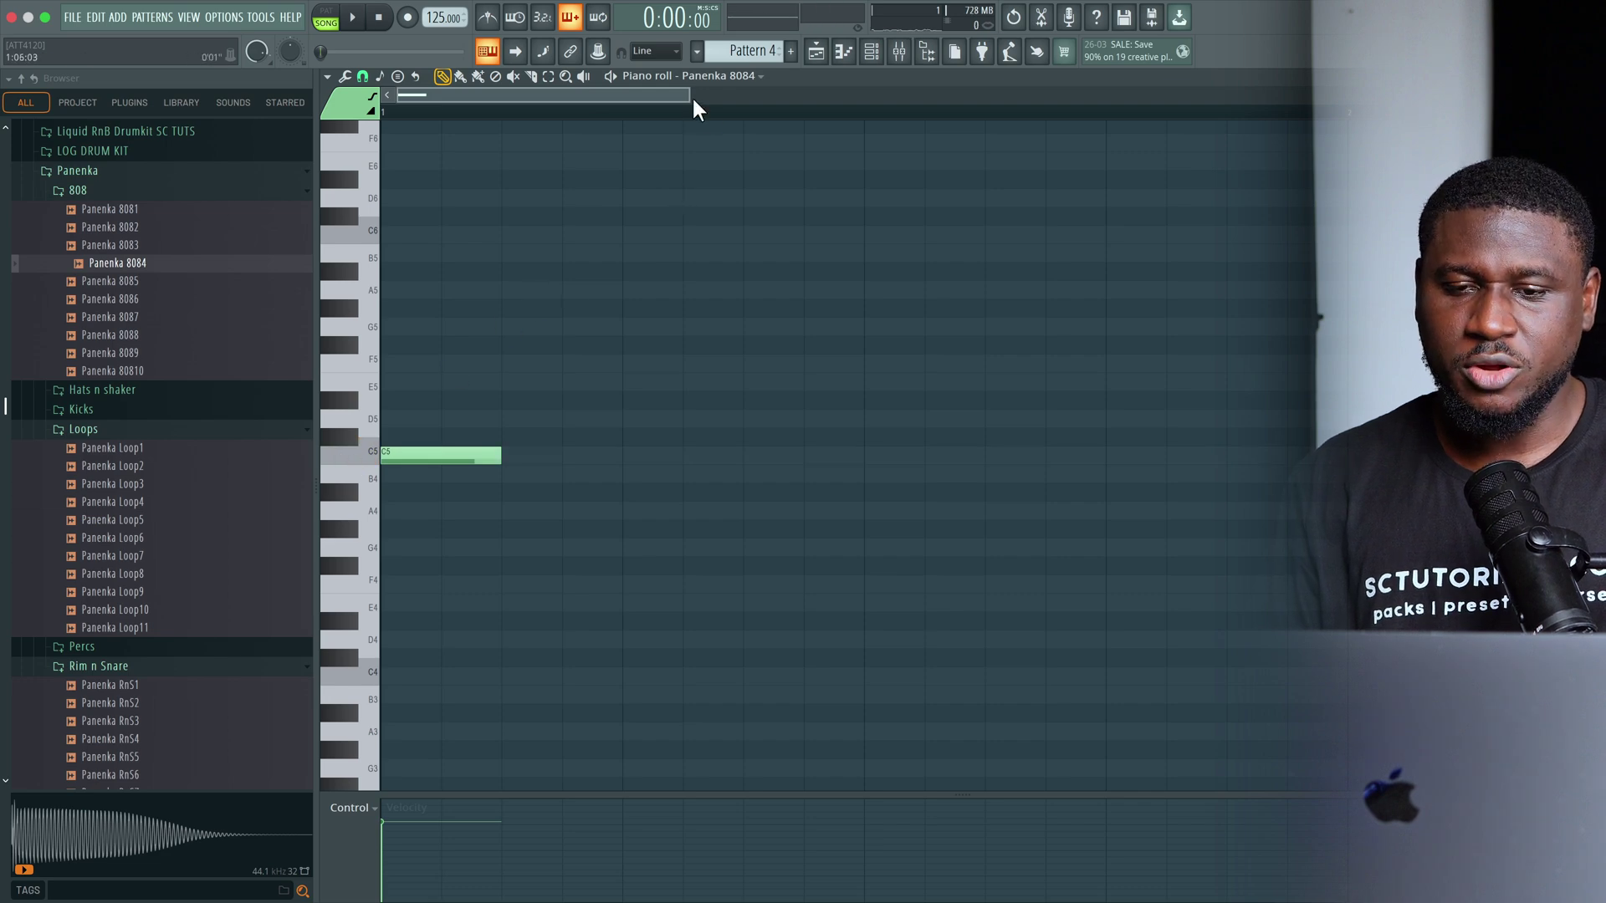
# Play back the Panenka 8084 808 pattern to check the C5, G5 and D#5 notes
pyautogui.hscroll(2, 692, 95)
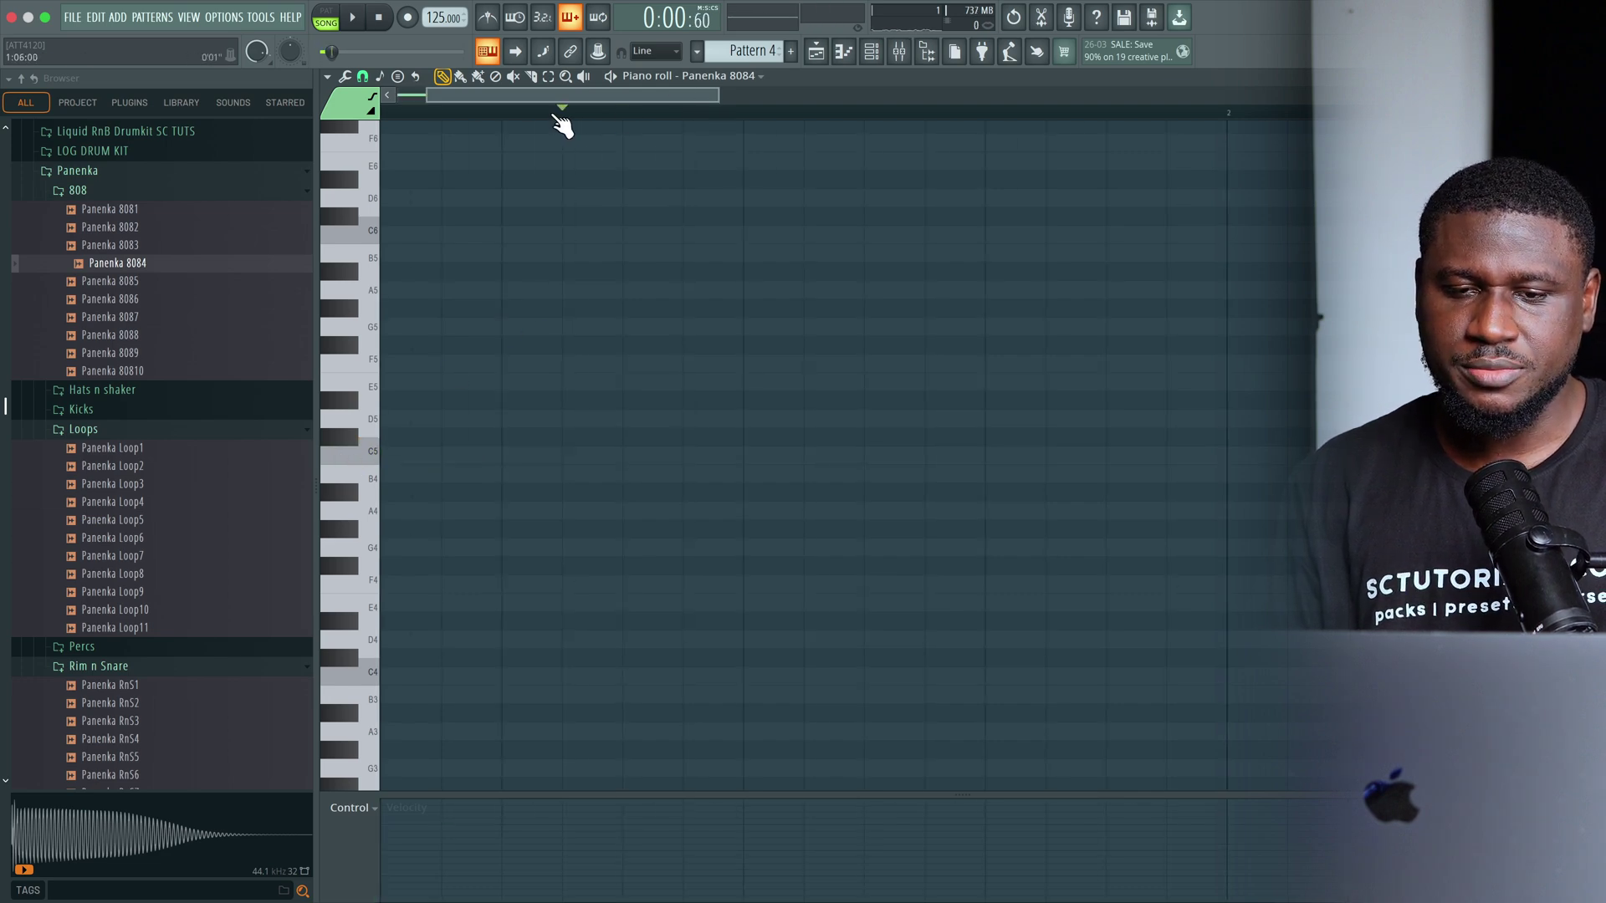
pyautogui.hscroll(-2, 559, 99)
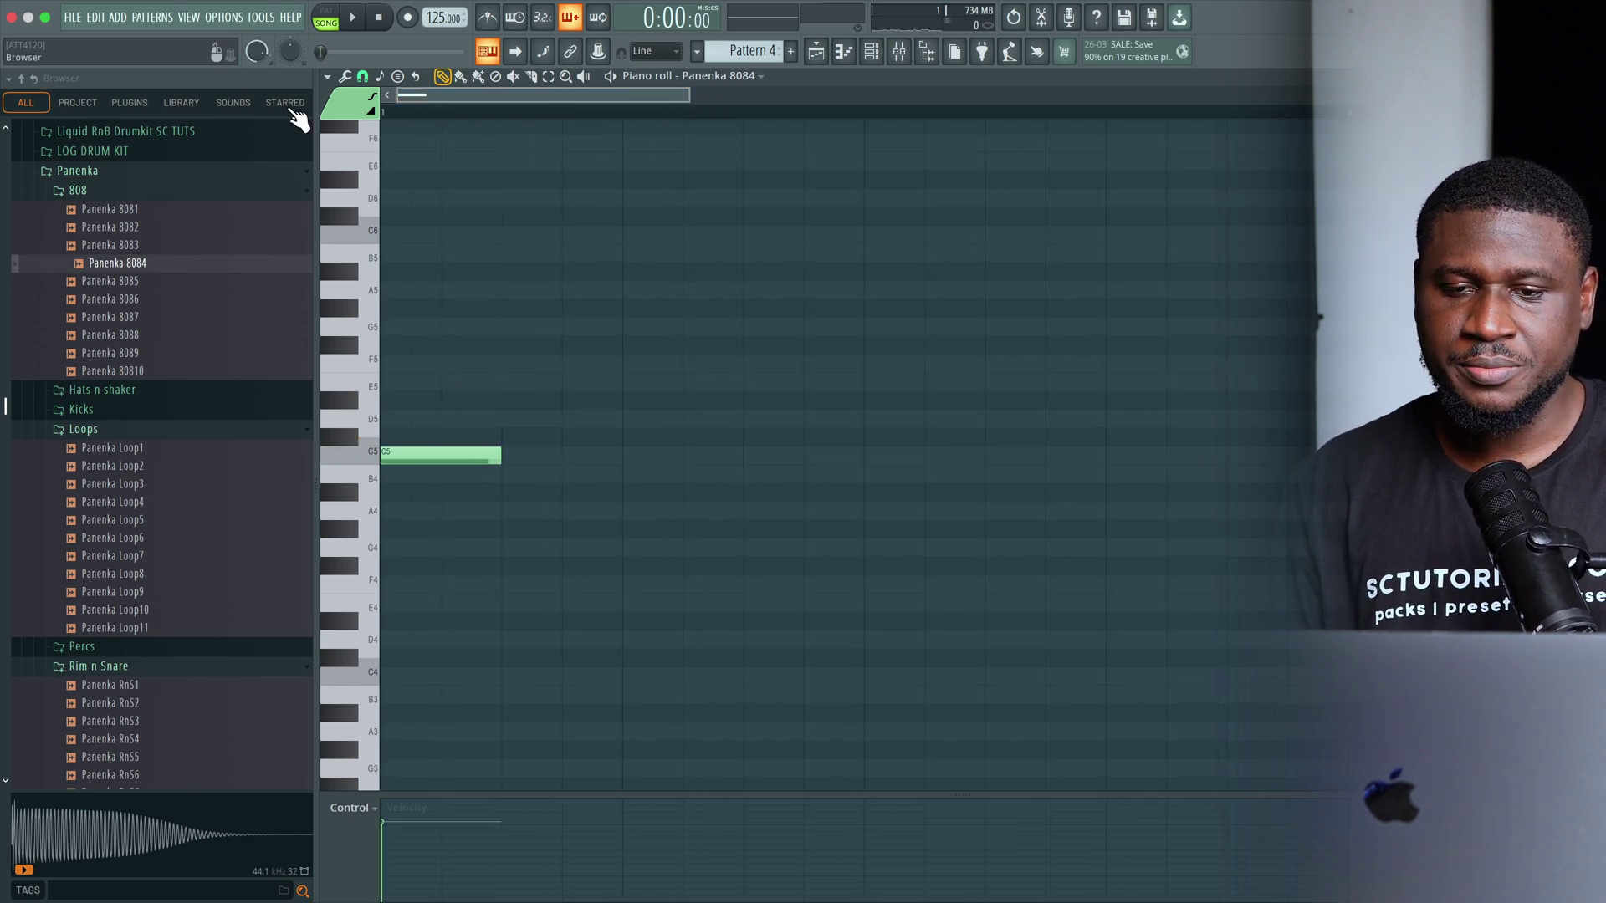
pyautogui.moveTo(860, 83); pyautogui.dragTo(1115, 94)
pyautogui.press('space')
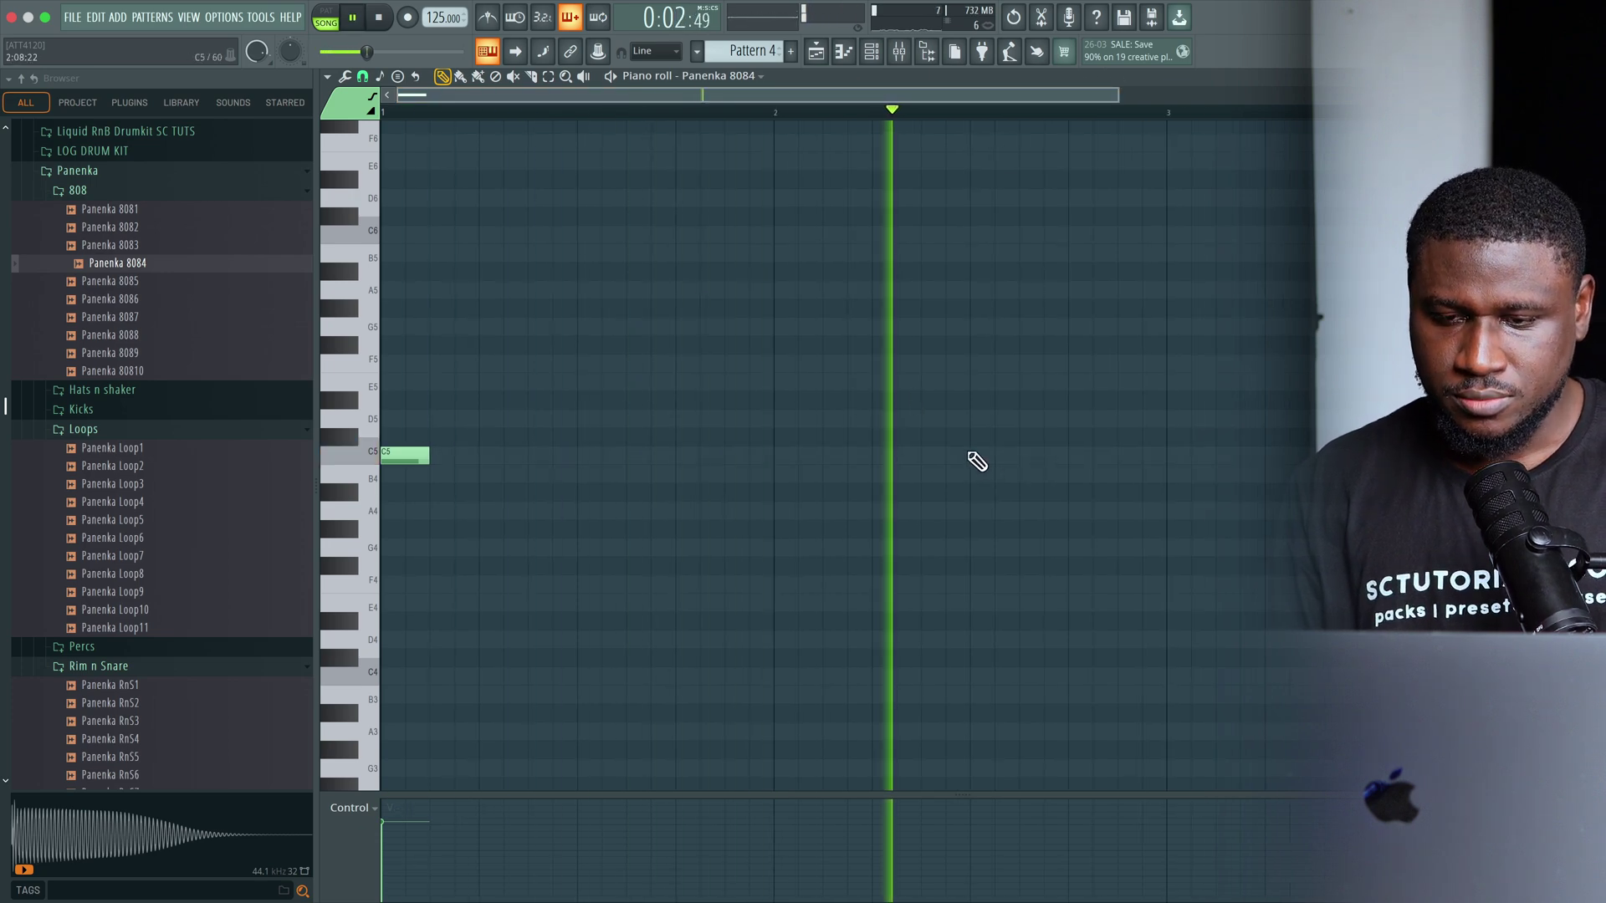
pyautogui.press('space')
pyautogui.press('space')
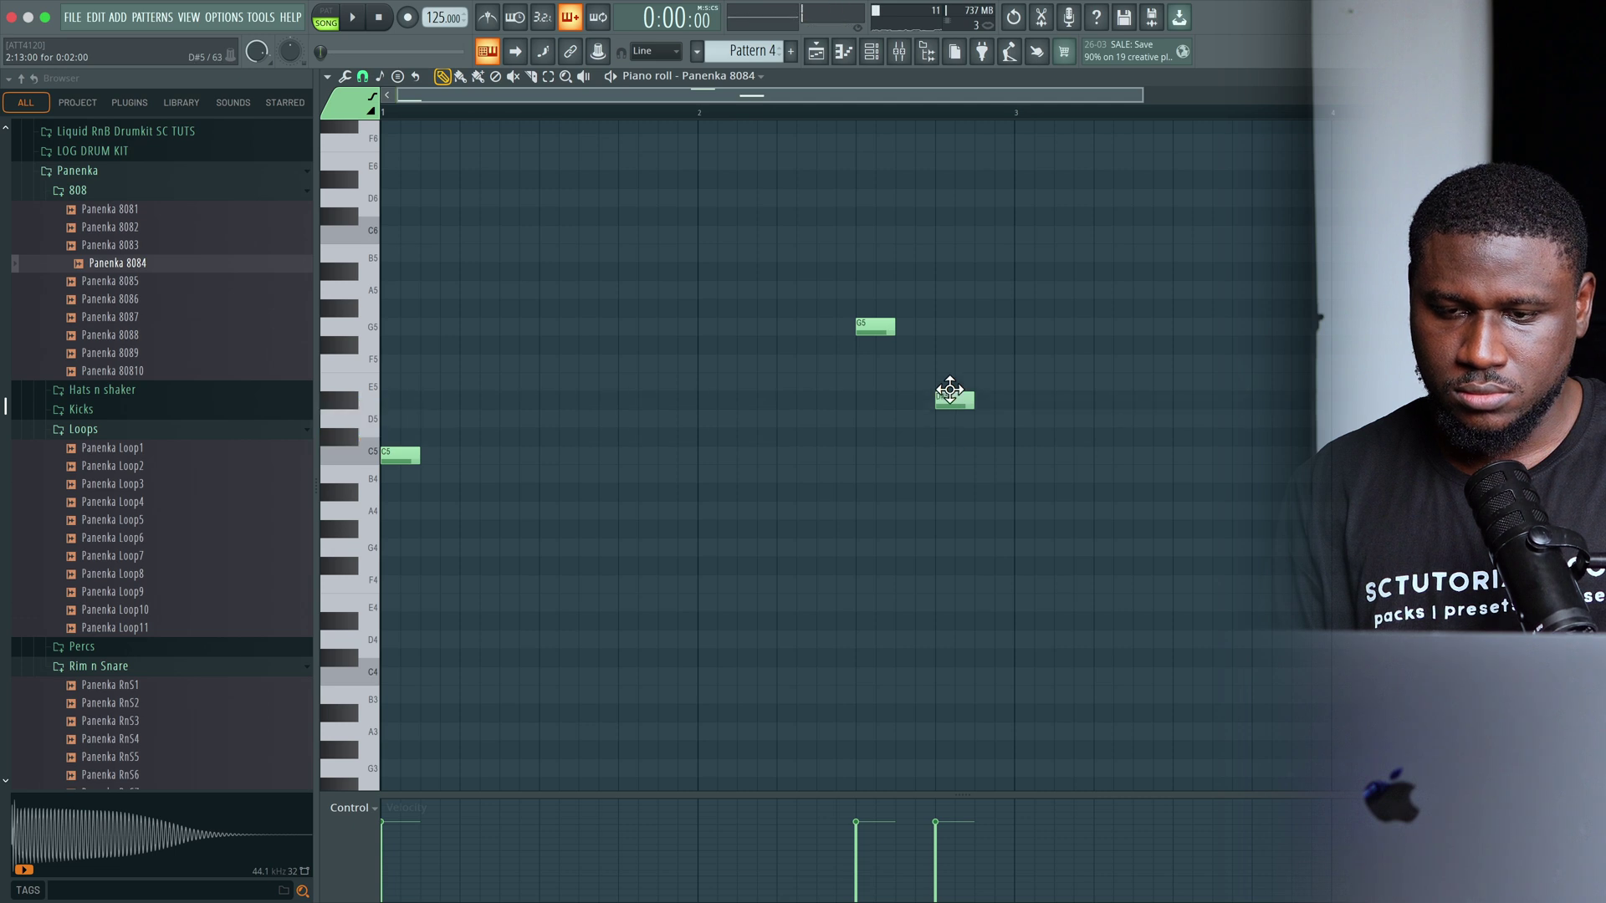
pyautogui.press('space')
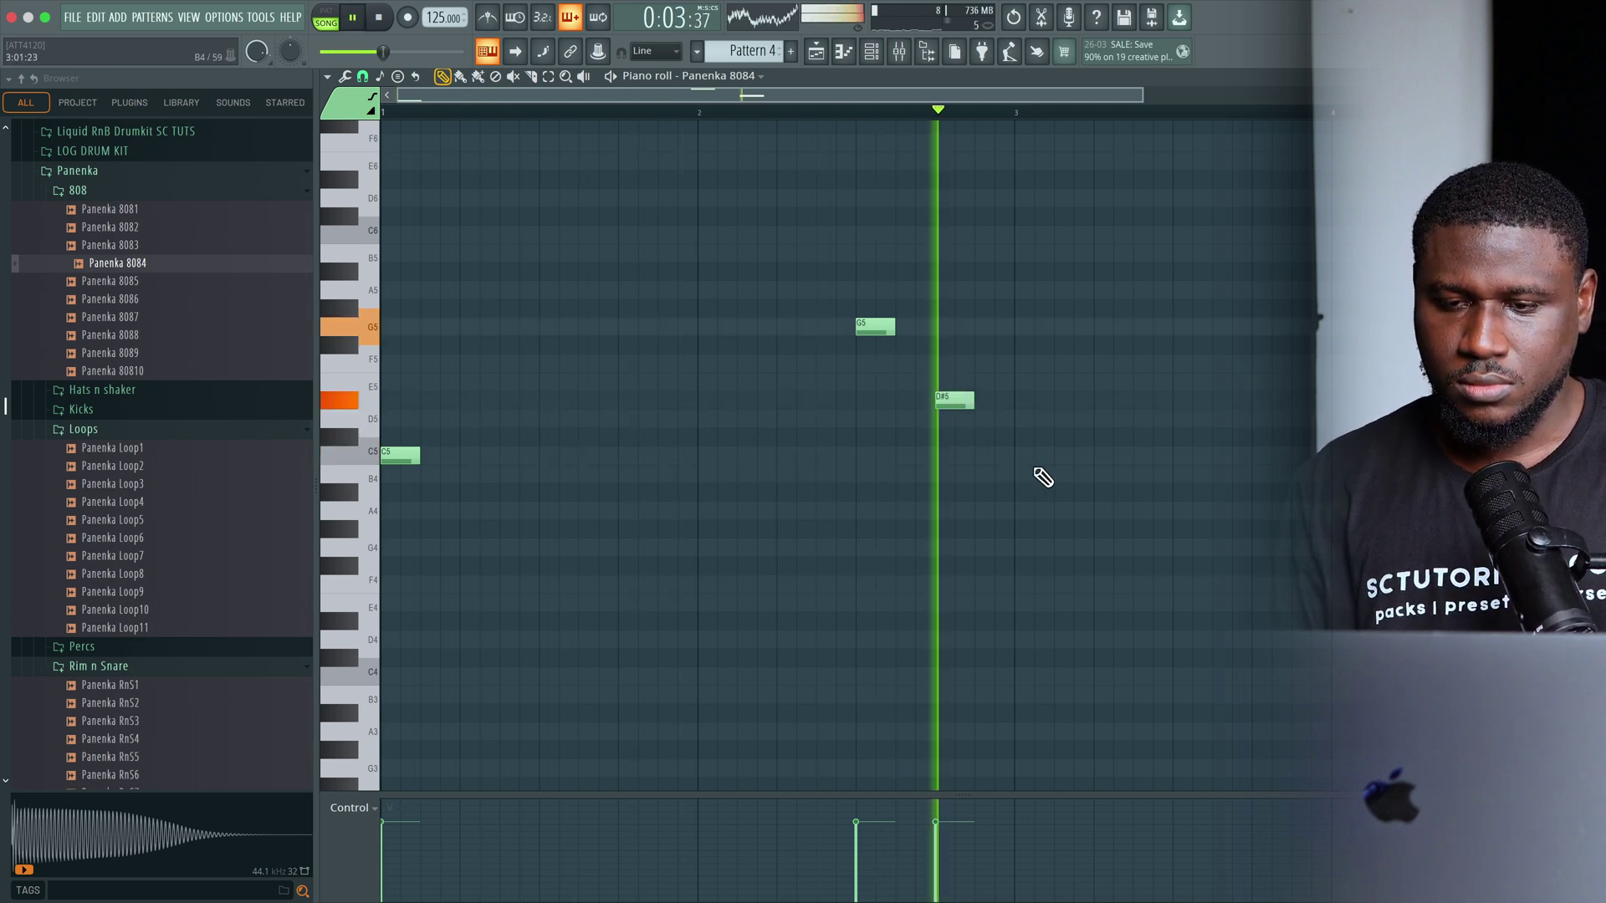
pyautogui.press('space')
pyautogui.press('space')
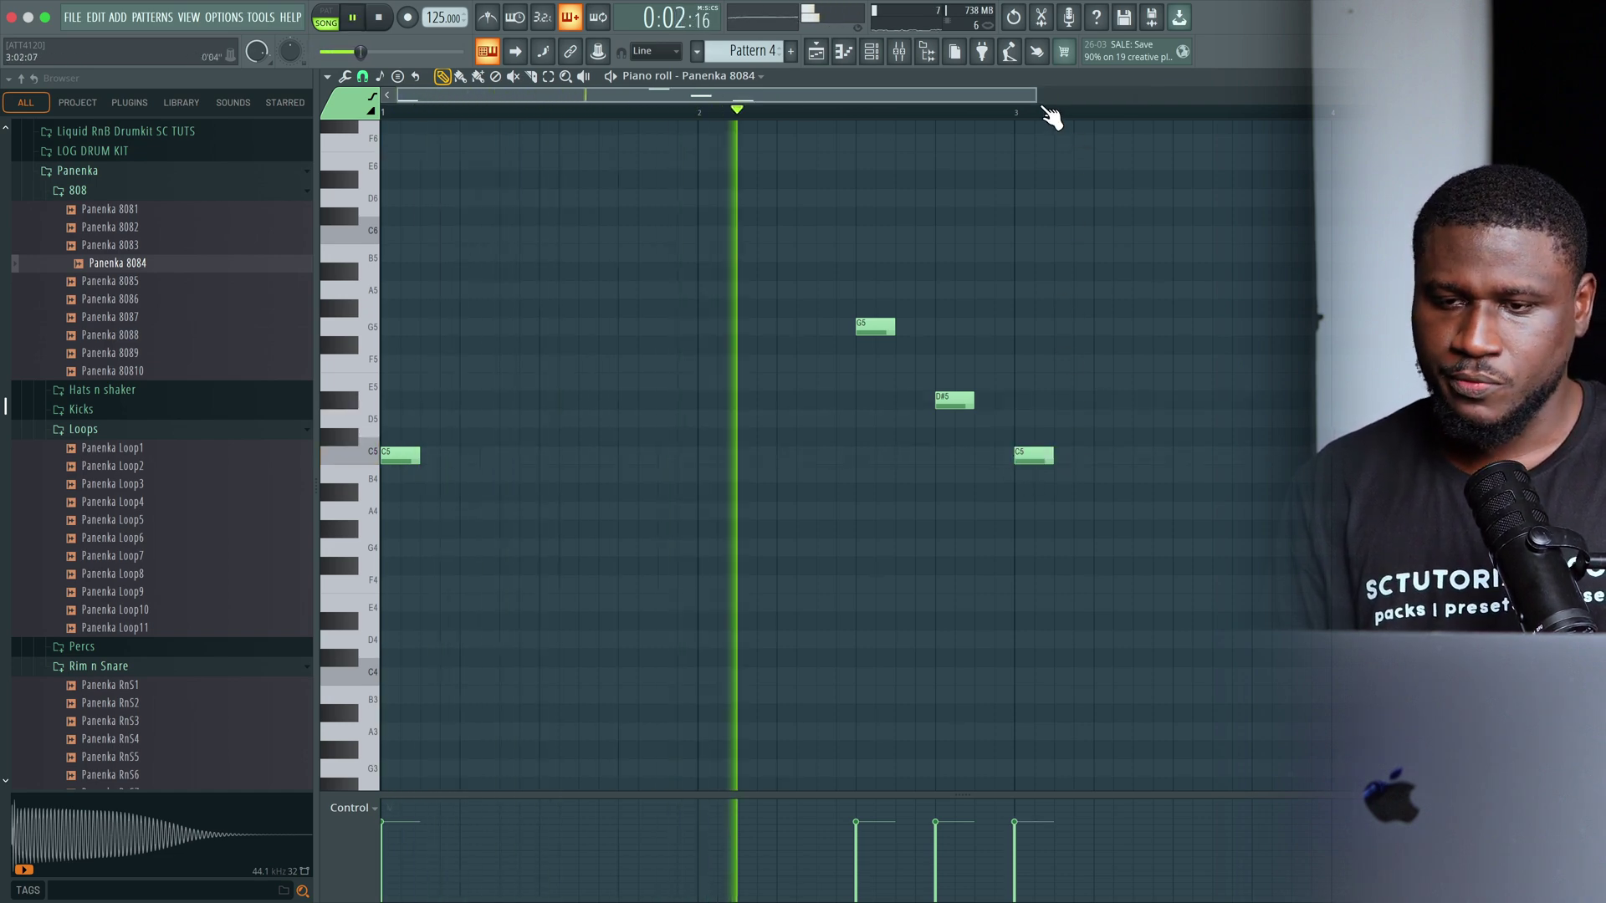
# Add a C5 halfway through bar 4, then two short half-length C5 hits
pyautogui.moveTo(1035, 95); pyautogui.dragTo(1328, 113)
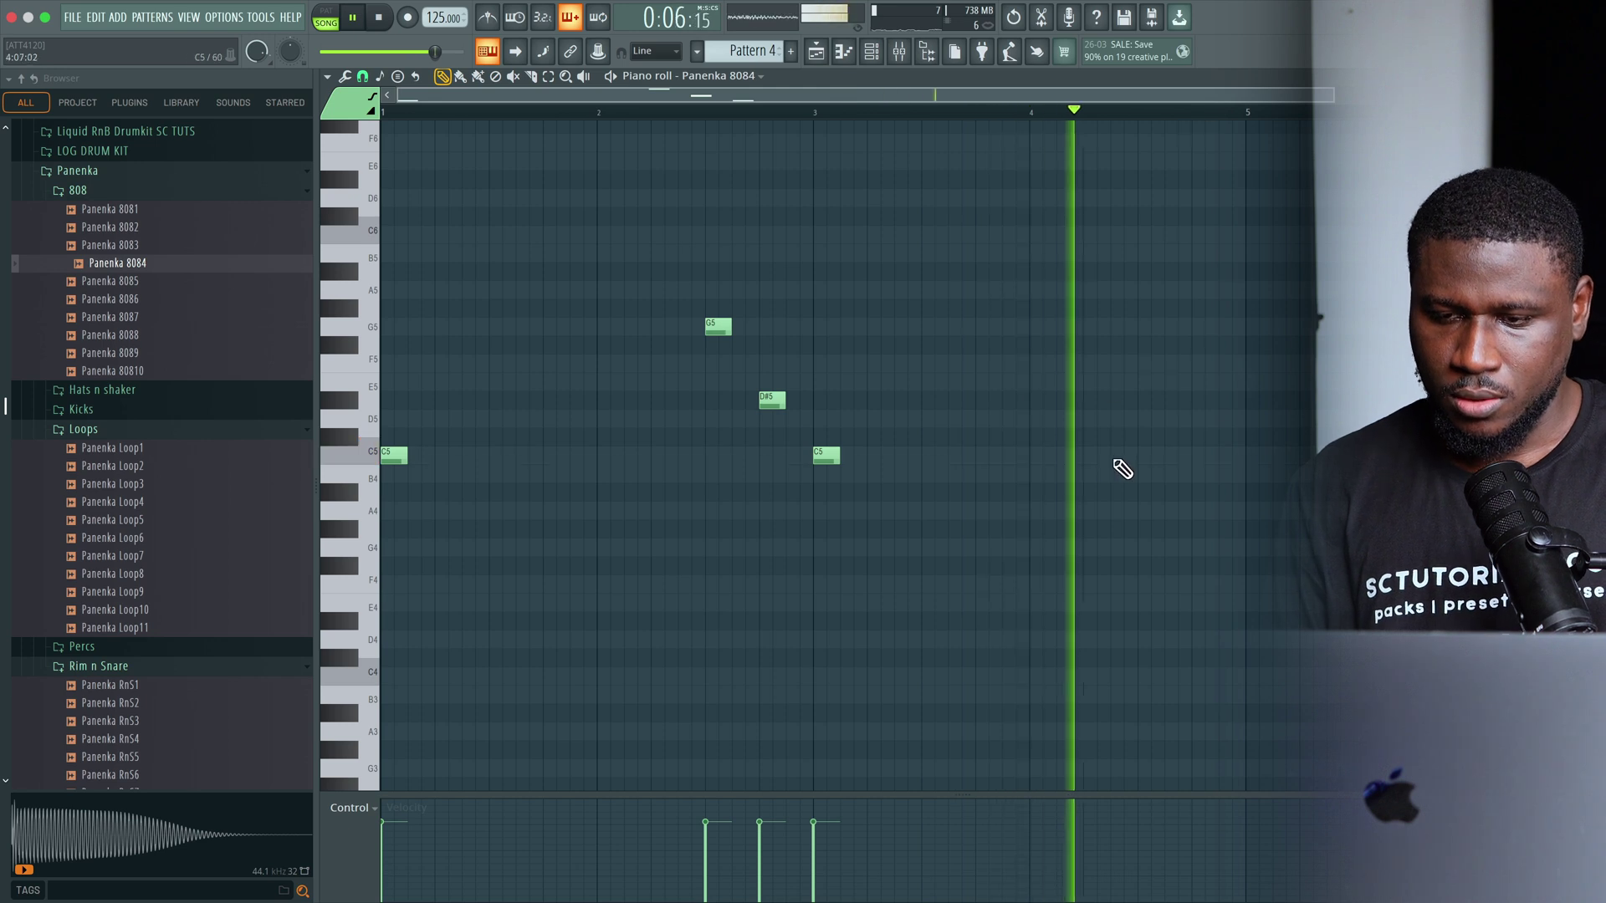
pyautogui.click(1143, 455)
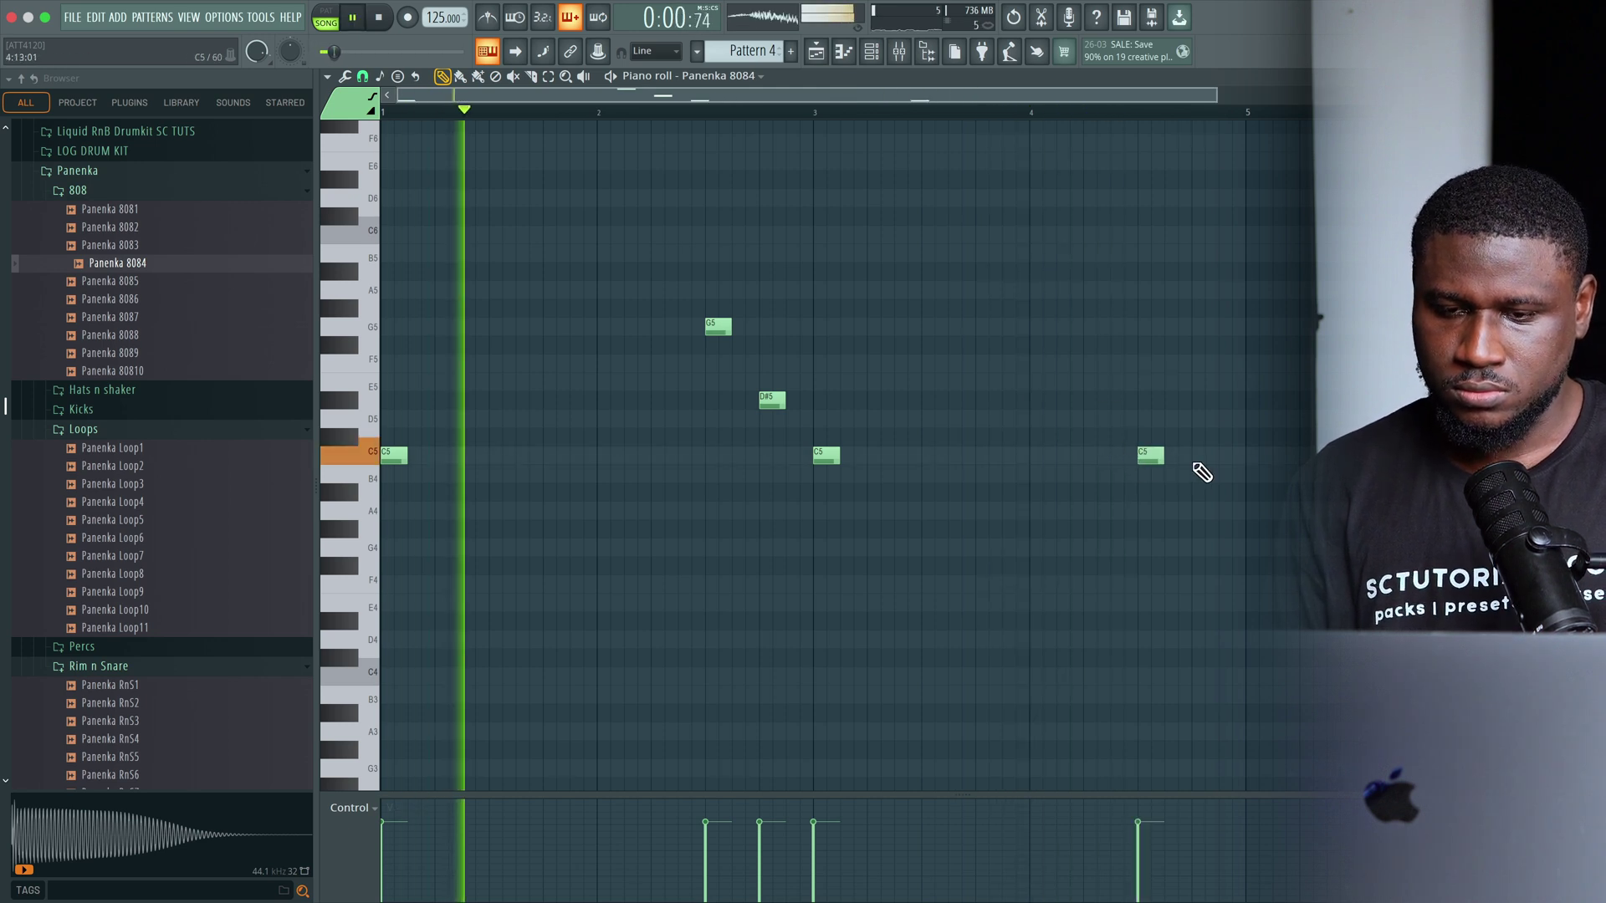
pyautogui.click(1198, 456)
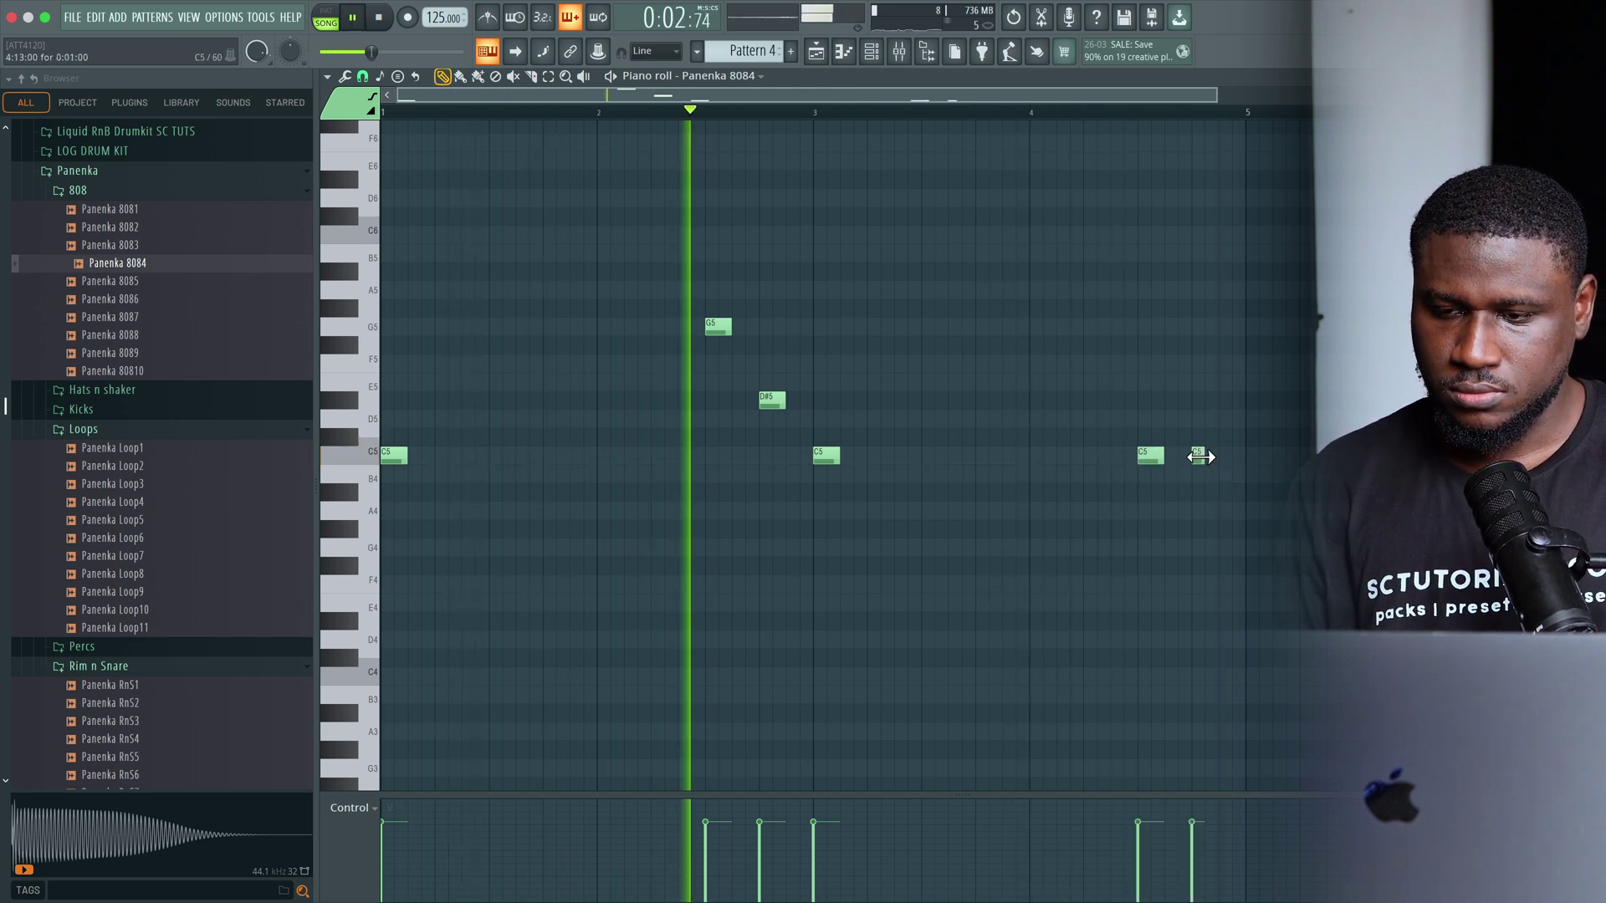
pyautogui.moveTo(1206, 456); pyautogui.dragTo(1196, 456)
pyautogui.scroll(2, 1199, 455)
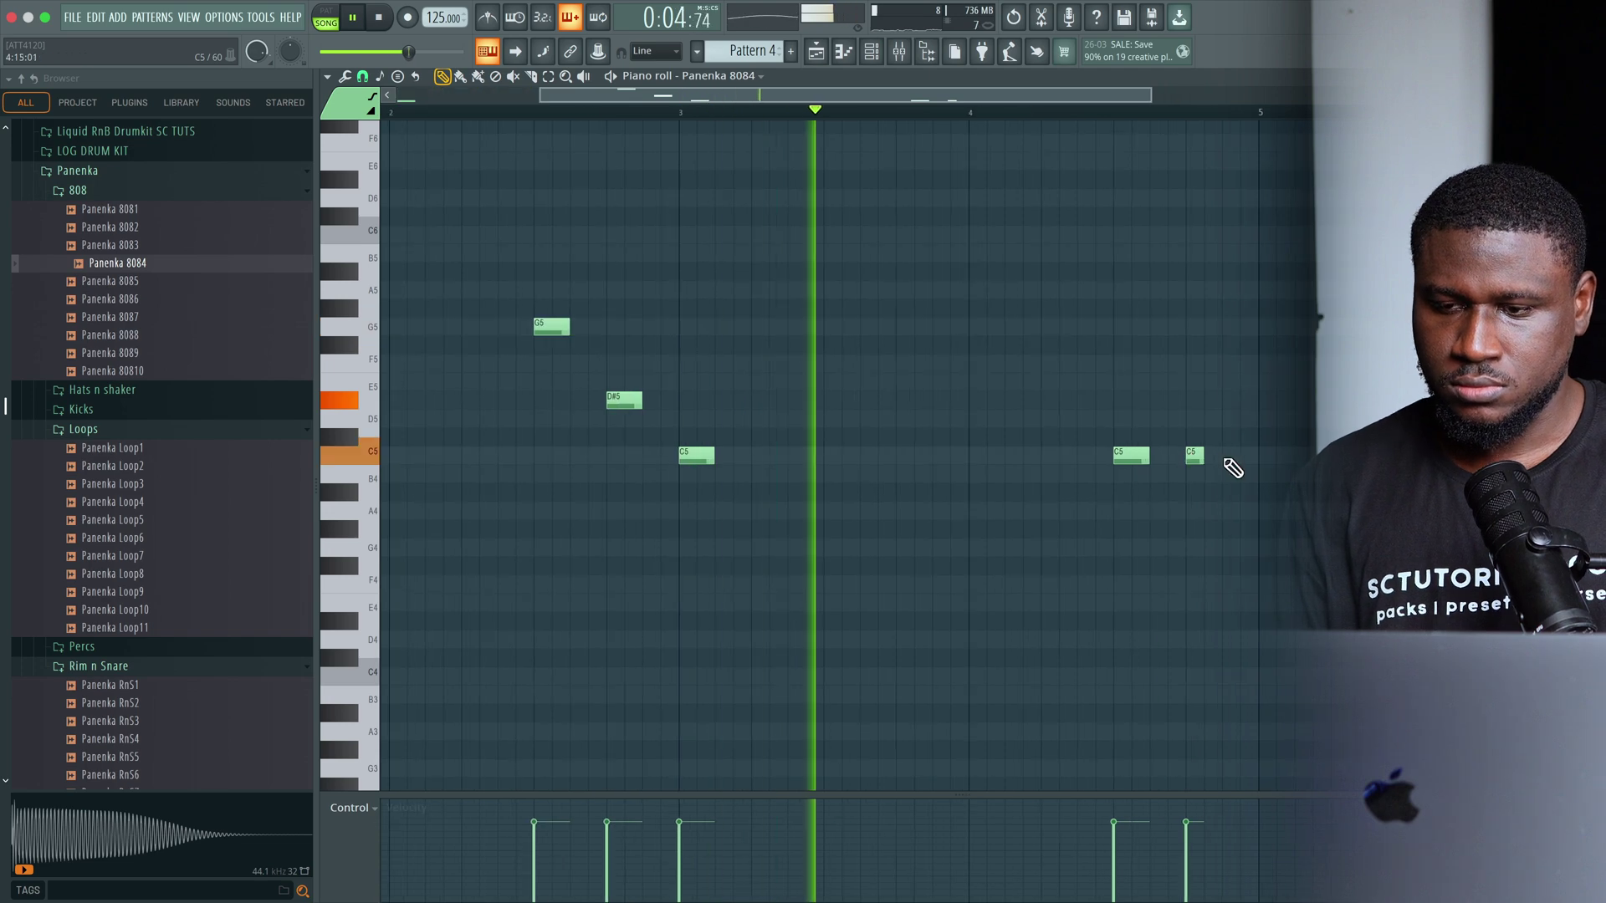
pyautogui.click(1229, 455)
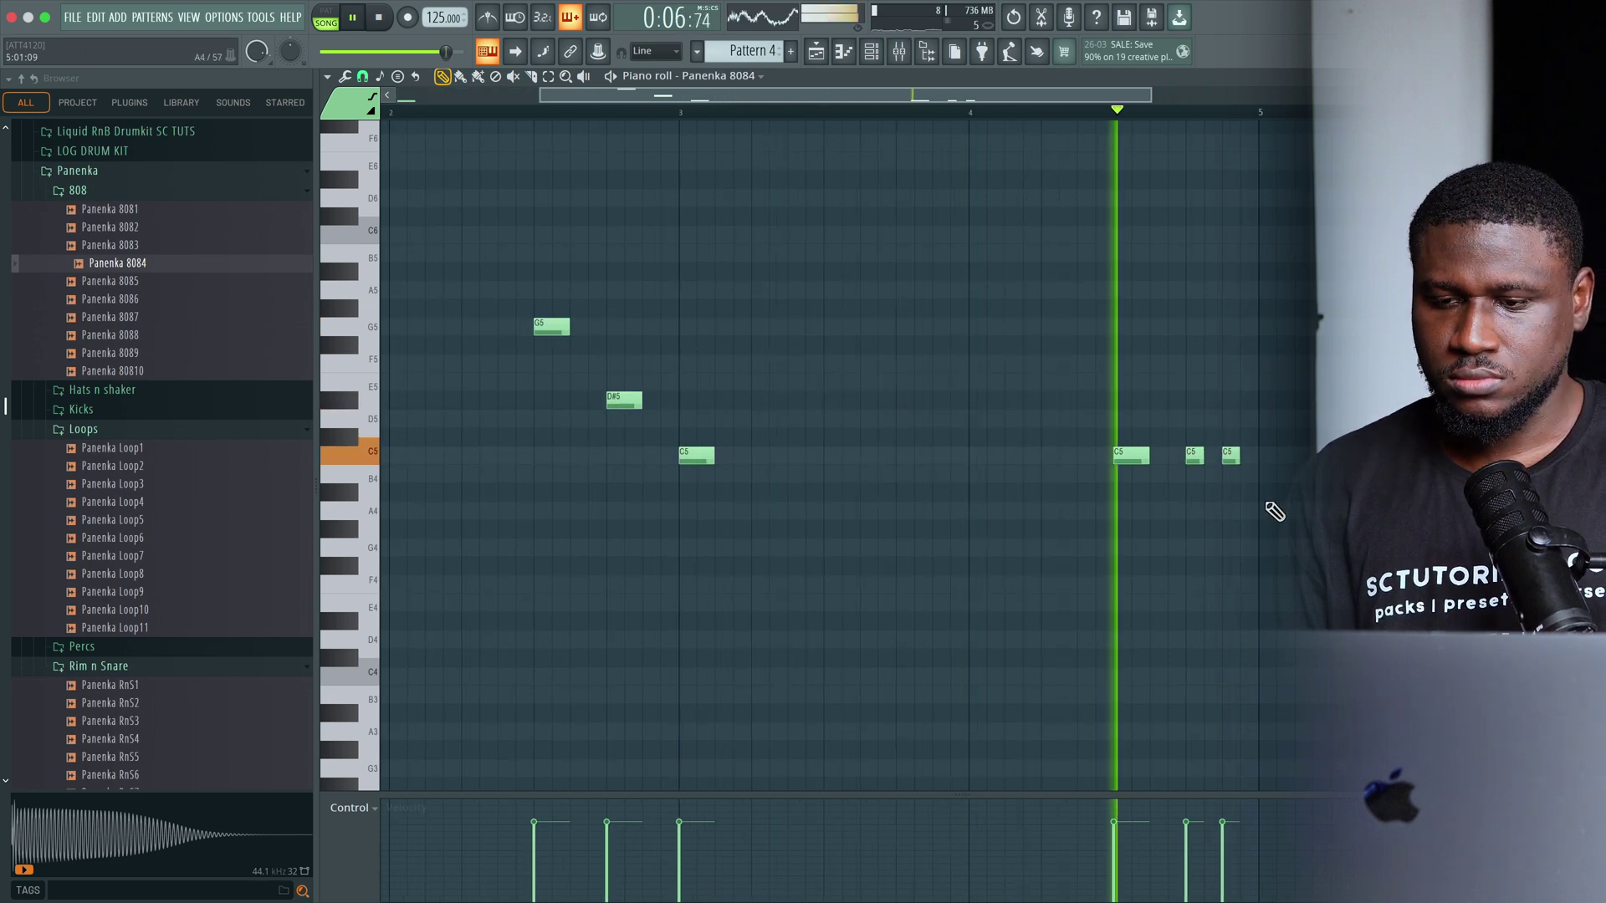
pyautogui.scroll(-2, 1274, 512)
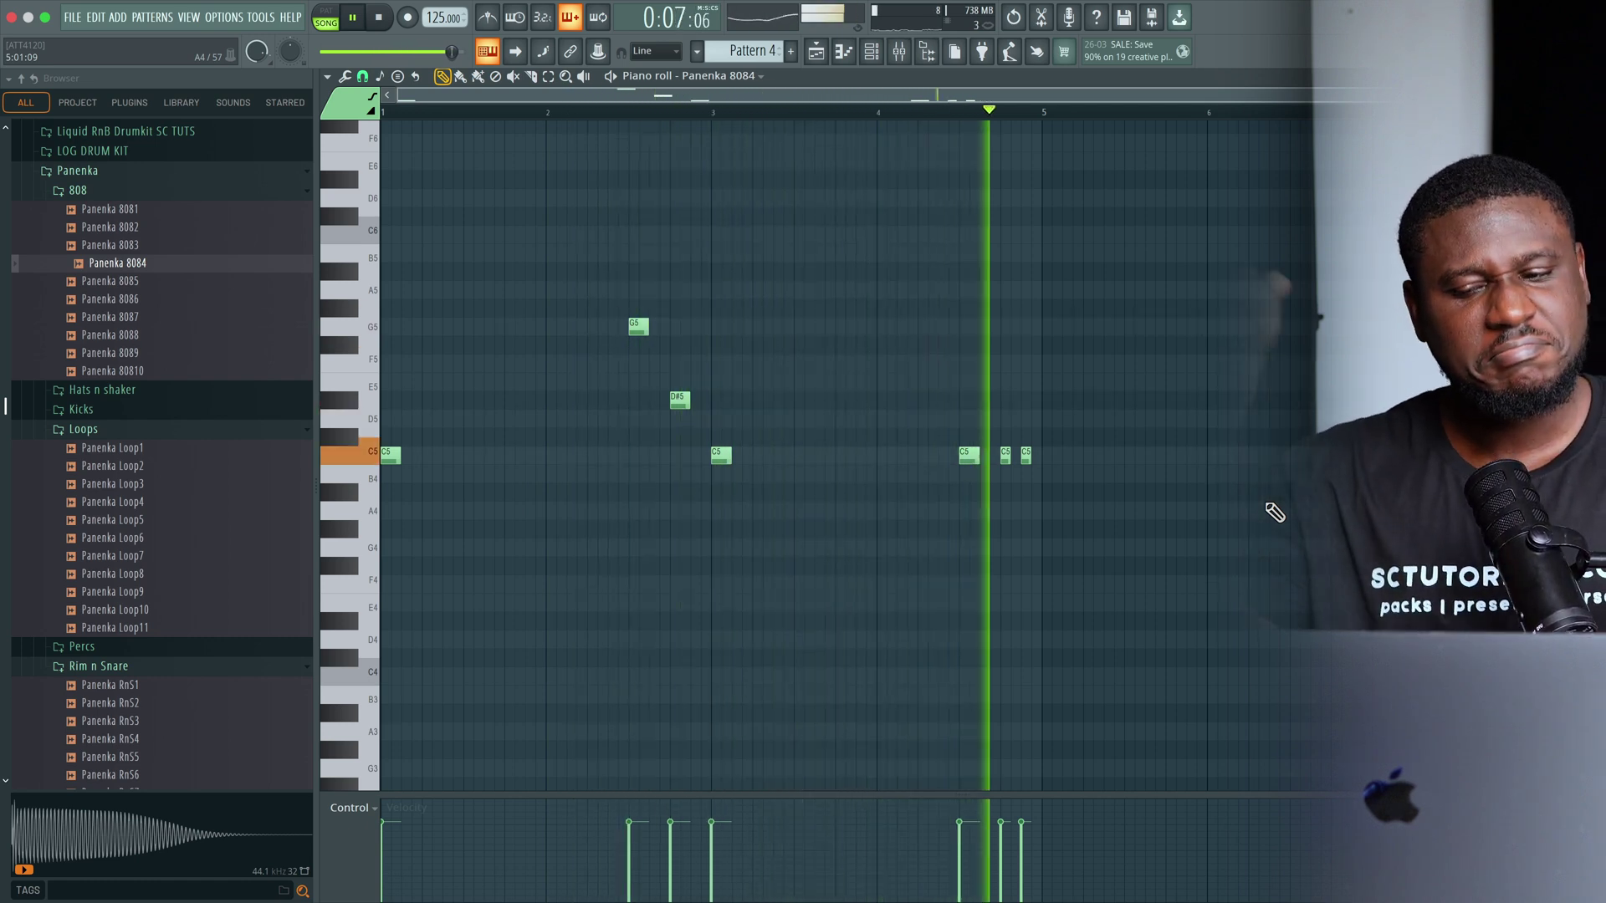
# Stop playback of the finished seven-note Panenka 8084 808 line
pyautogui.press('space')
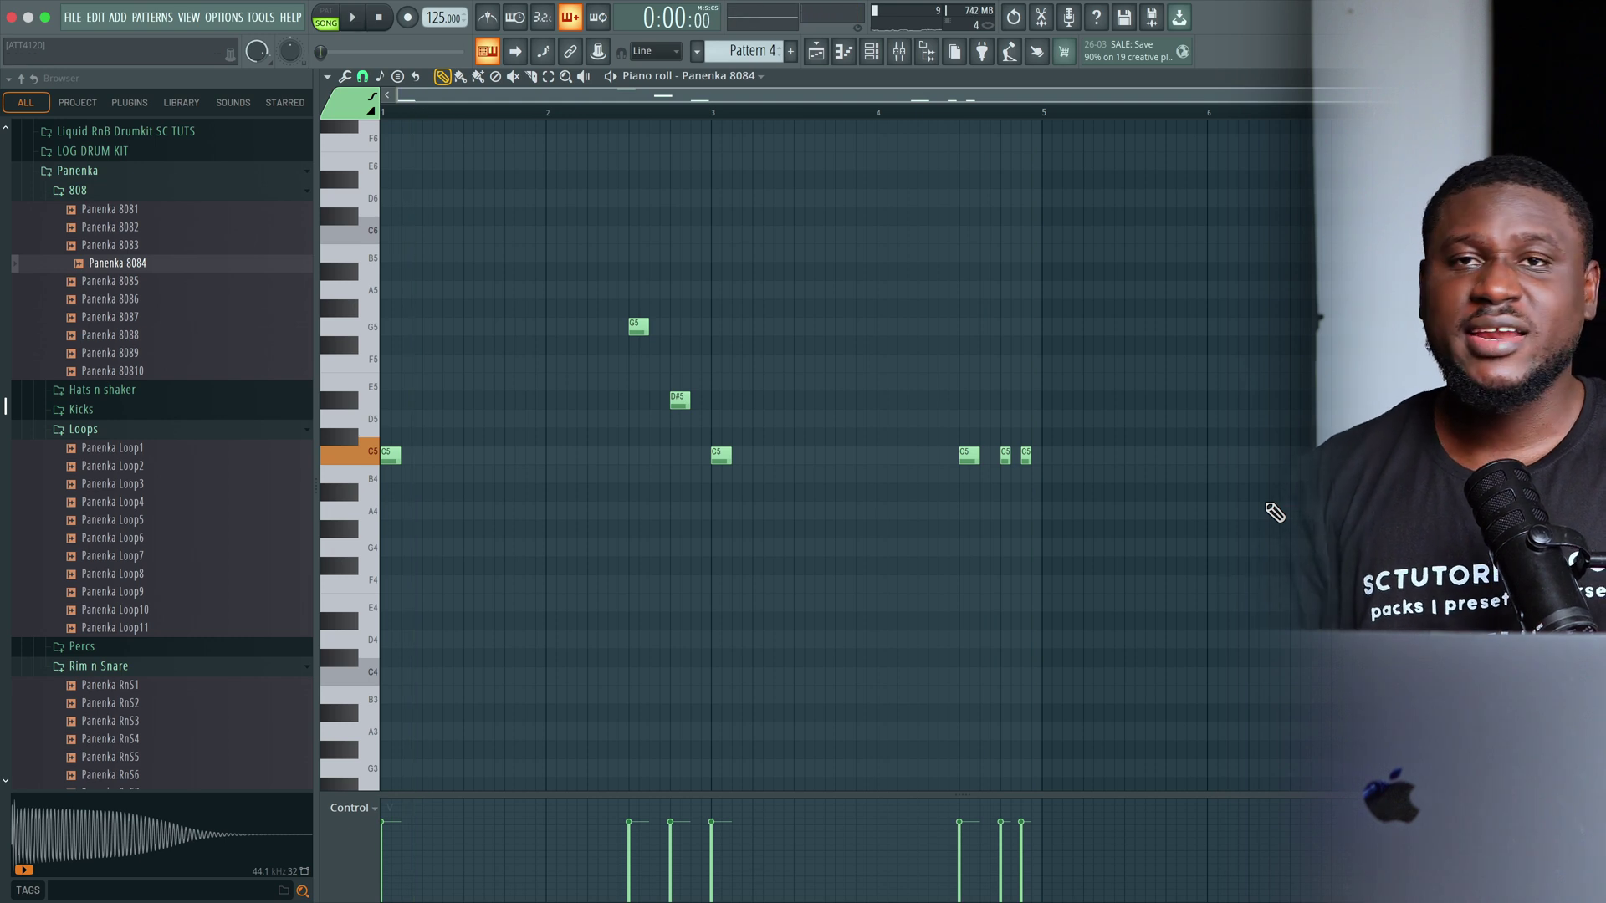